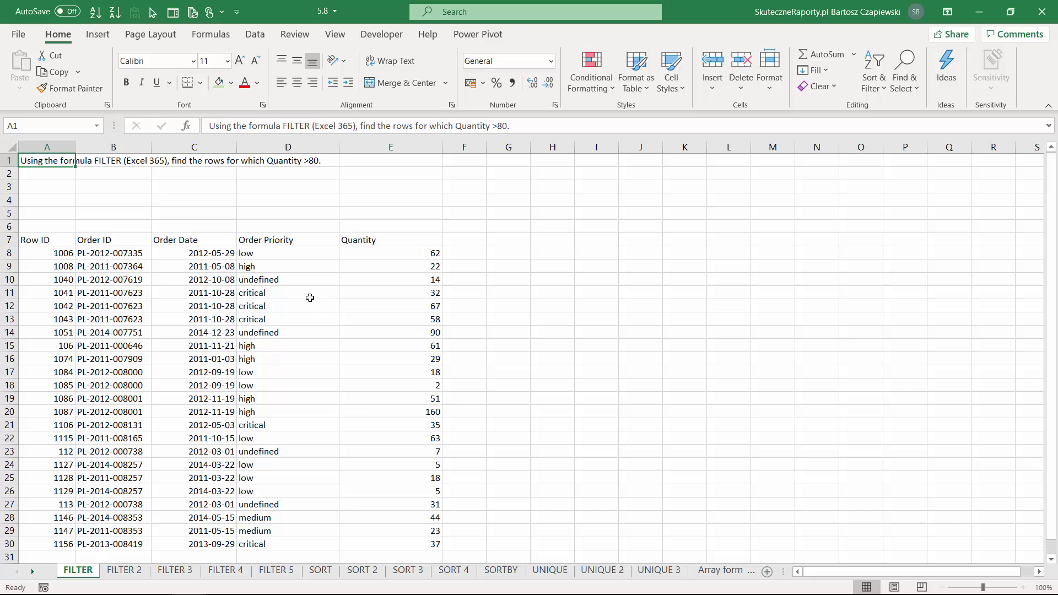
# - Enter a FILTER formula in H8 that returns the rows of A8:E30 where E8:E30>80
pyautogui.click(557, 254)
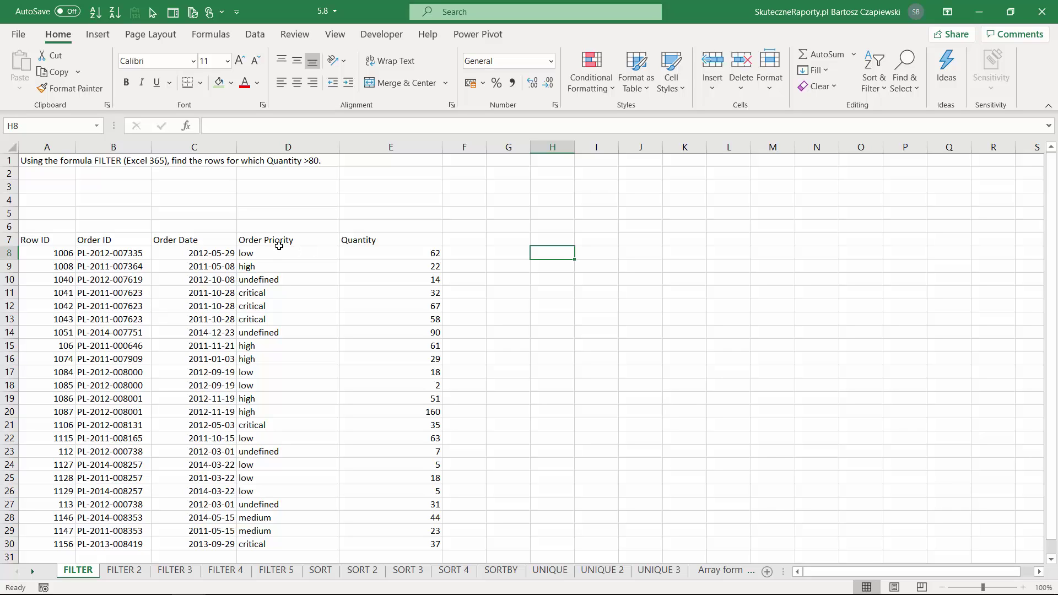
pyautogui.write('=fil')
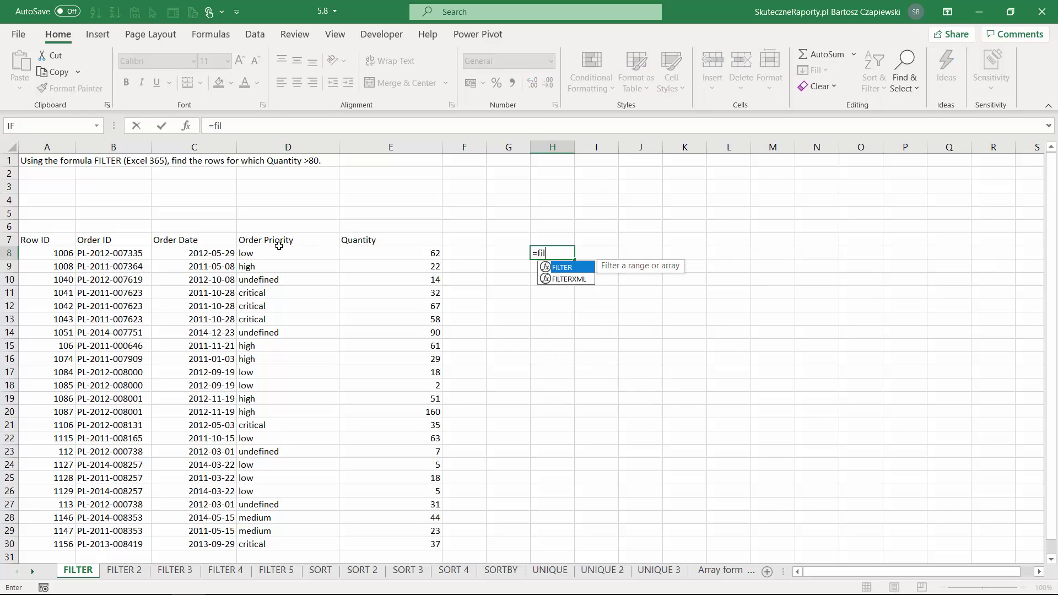
pyautogui.press('Tab')
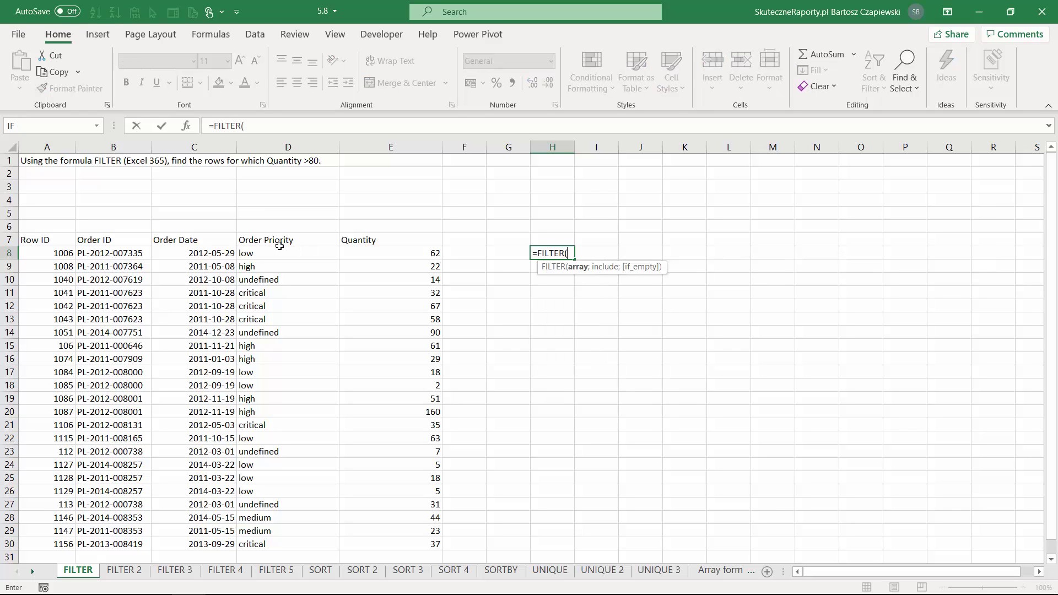
pyautogui.click(185, 126)
pyautogui.moveTo(472, 180); pyautogui.dragTo(598, 213)
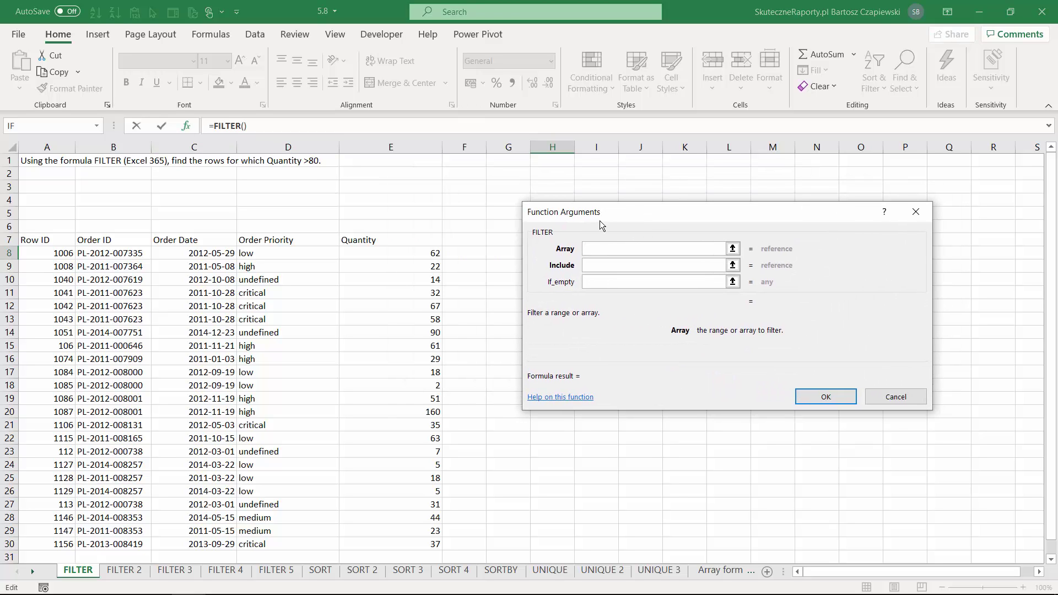
pyautogui.moveTo(49, 256); pyautogui.dragTo(384, 541)
pyautogui.click(589, 265)
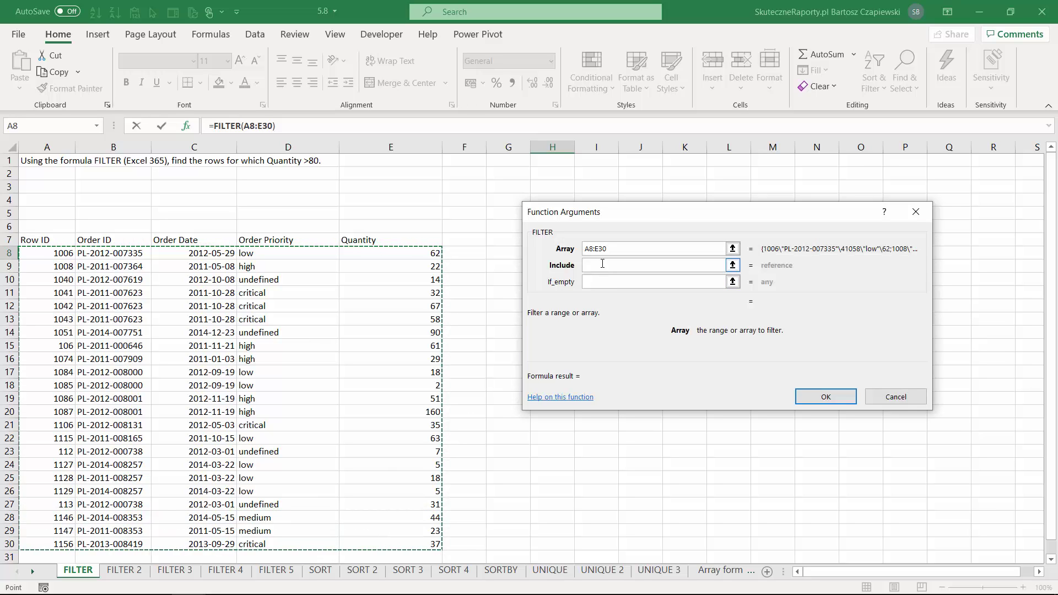
pyautogui.moveTo(406, 258); pyautogui.dragTo(412, 539)
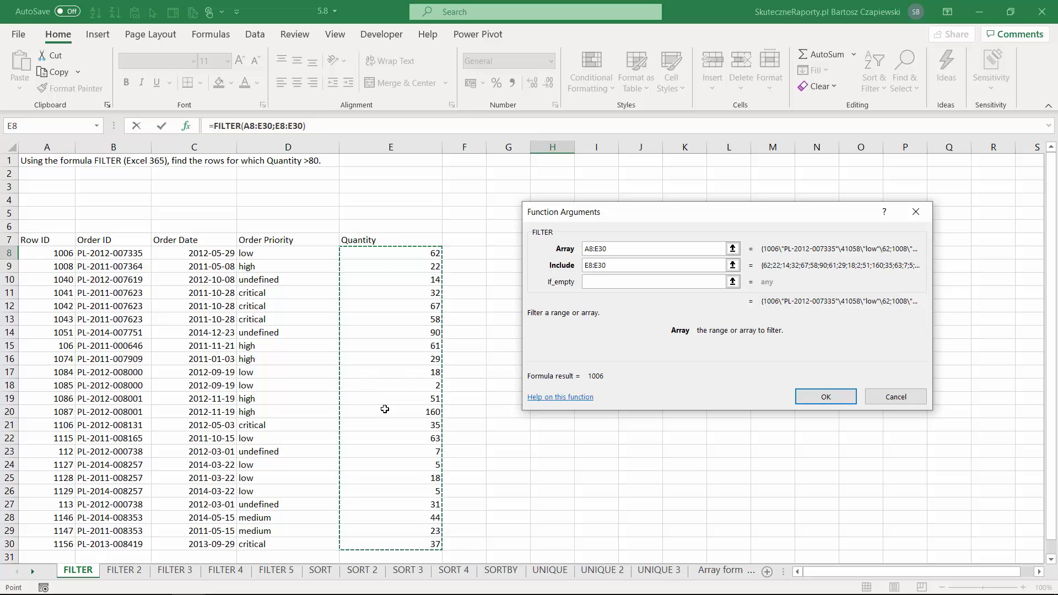
pyautogui.write('>80')
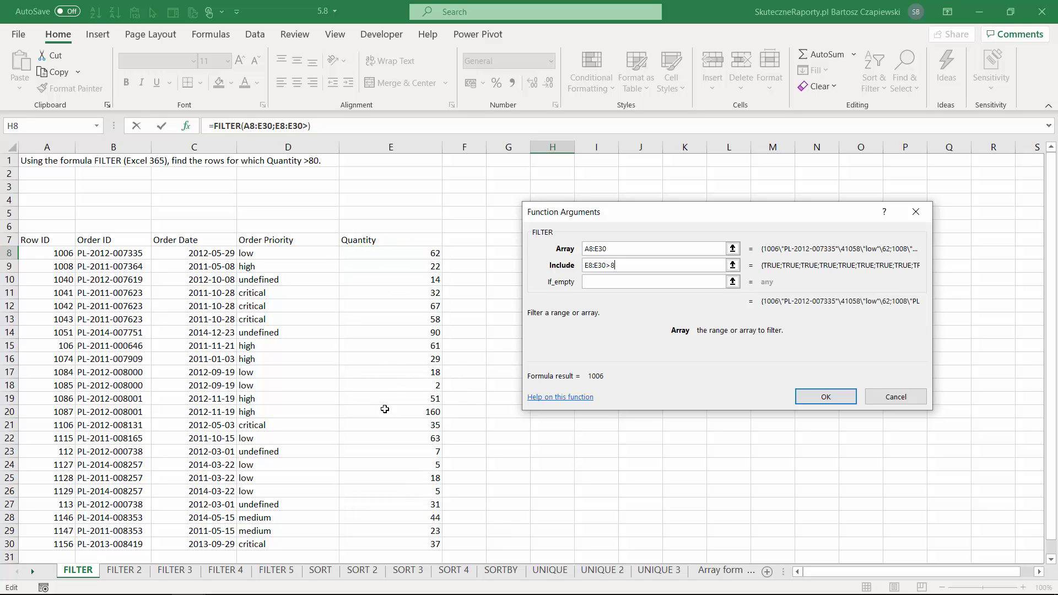
pyautogui.click(827, 396)
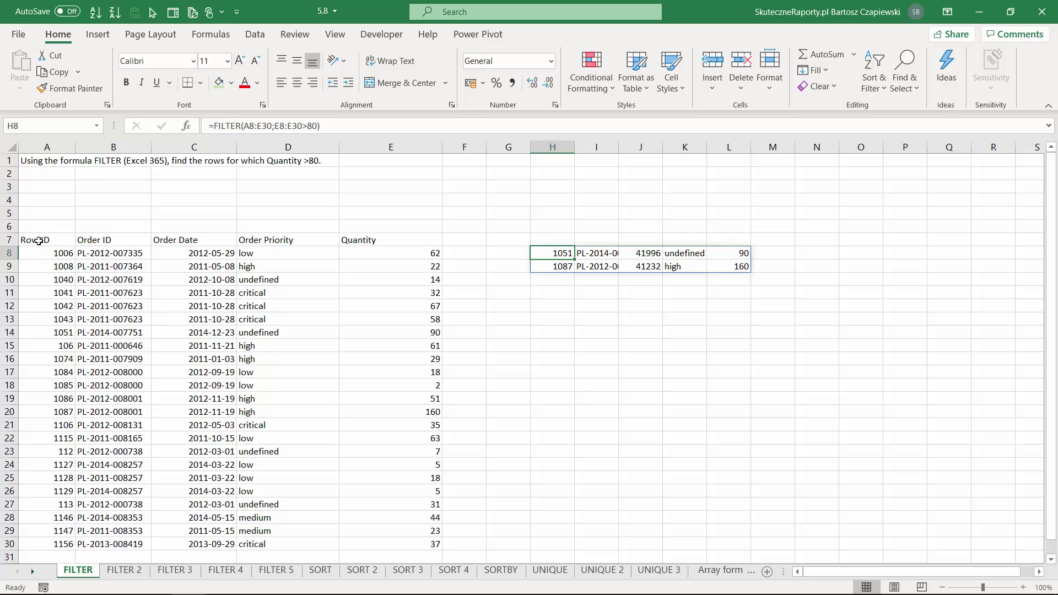
# - Copy the table headers A7:E7 above the filtered results, starting at H7
pyautogui.moveTo(37, 242); pyautogui.dragTo(379, 242)
pyautogui.hotkey('ctrl', 'c')
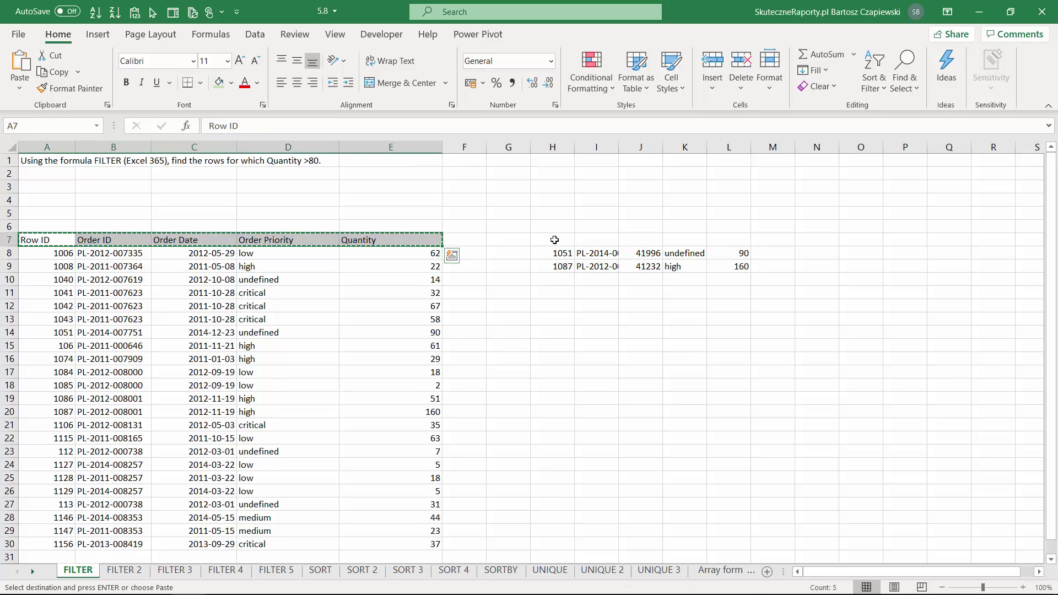
pyautogui.click(551, 239)
pyautogui.hotkey('ctrl', 'v')
pyautogui.click(578, 255)
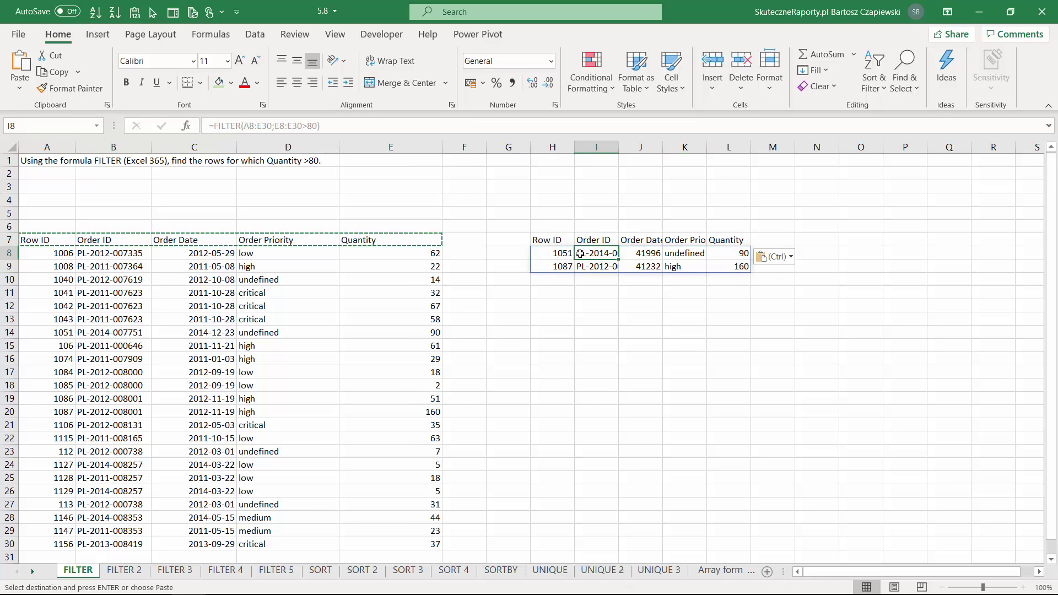
pyautogui.click(552, 255)
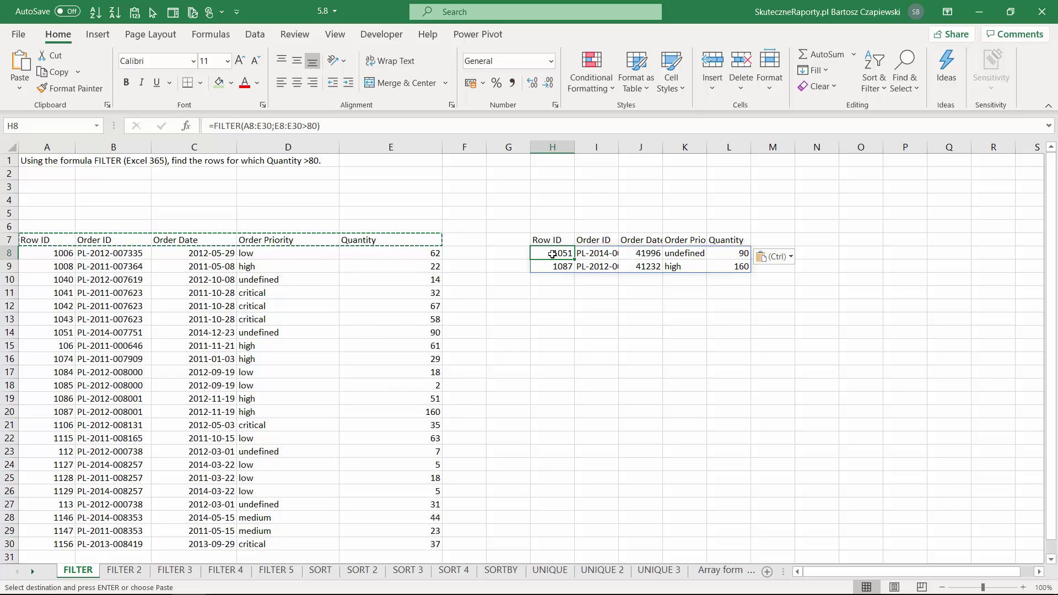
# - Test the dynamic filter by setting the first row's Quantity in E8 to 81, and undo the change
pyautogui.click(400, 300)
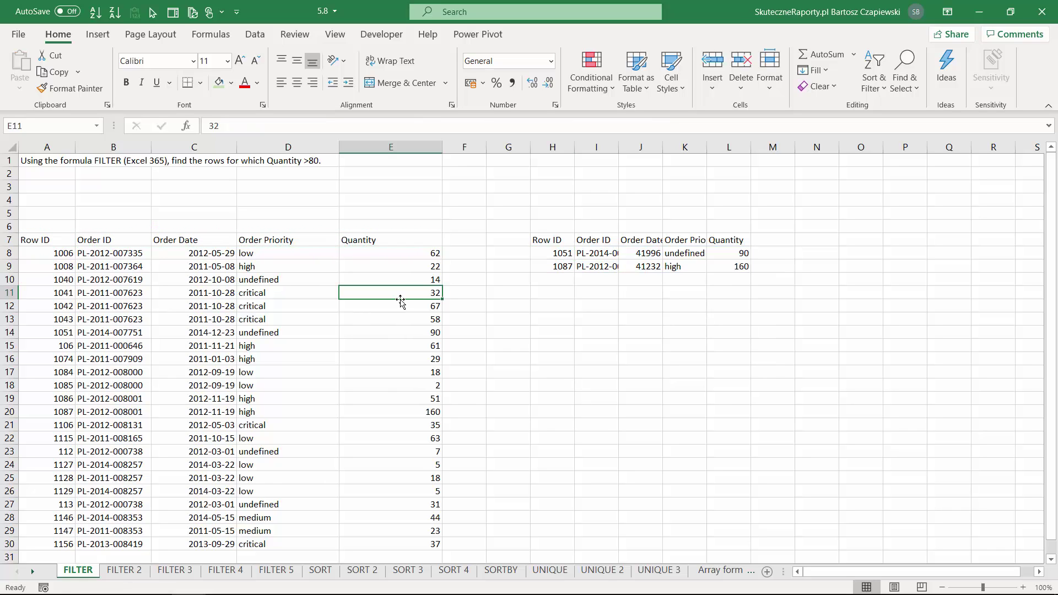
pyautogui.press('Up')
pyautogui.press('Up')
pyautogui.press('Up')
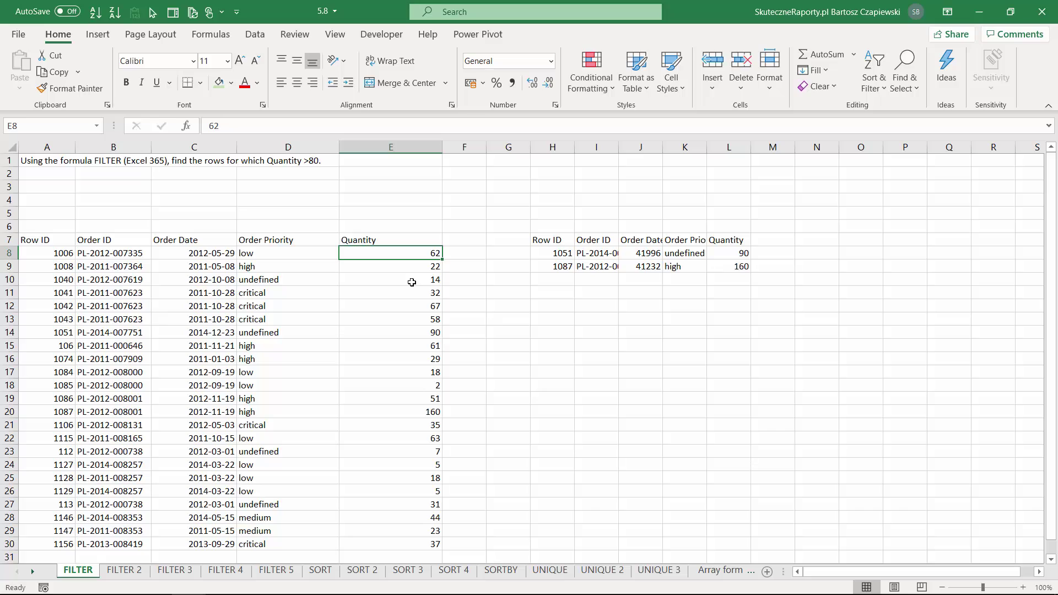
pyautogui.write('8')
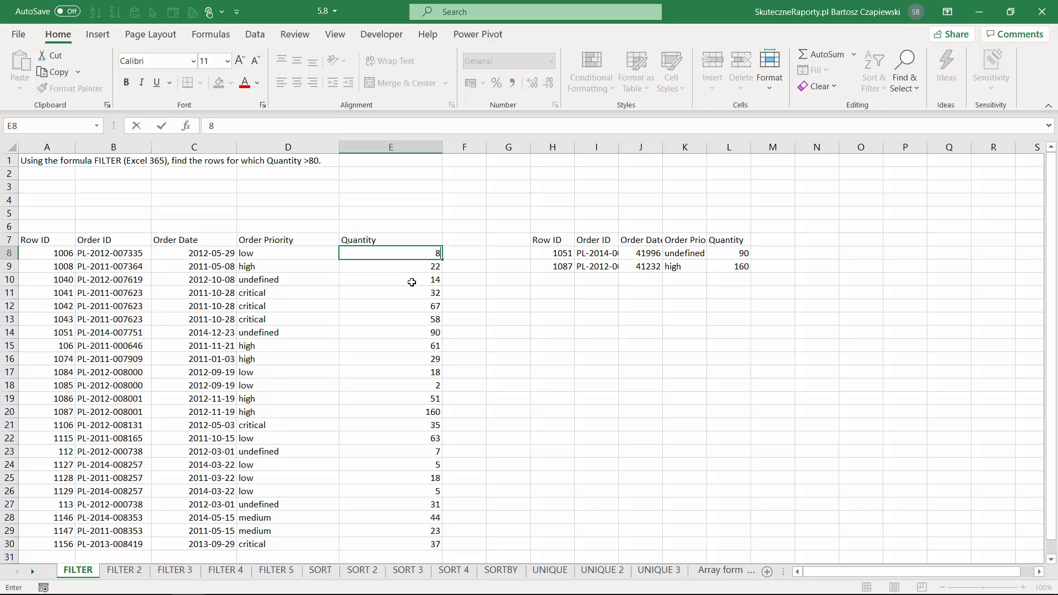
pyautogui.write('1')
pyautogui.press('Return')
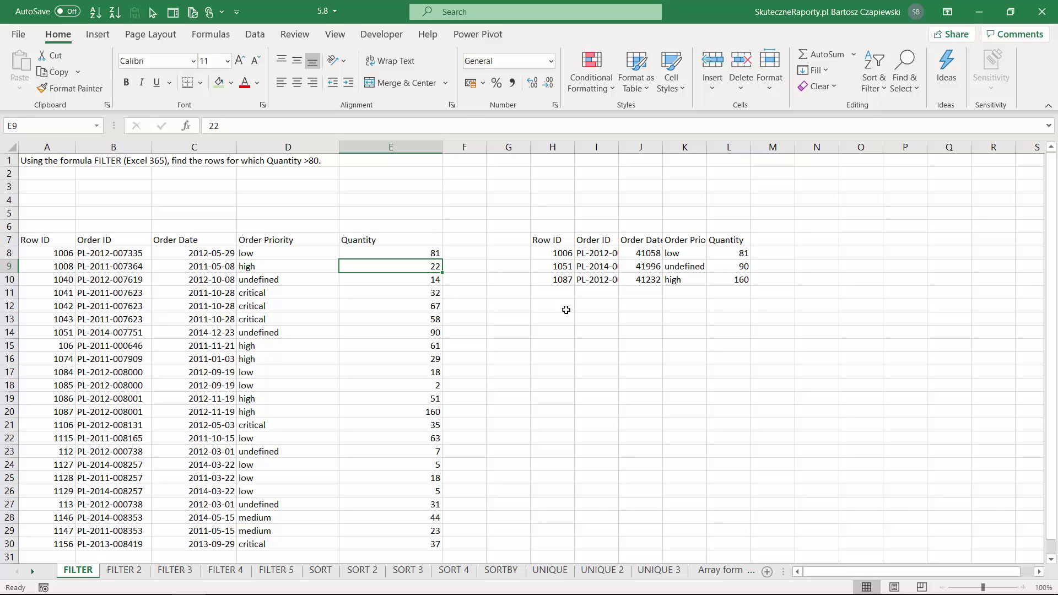
pyautogui.hotkey('ctrl', 'z')
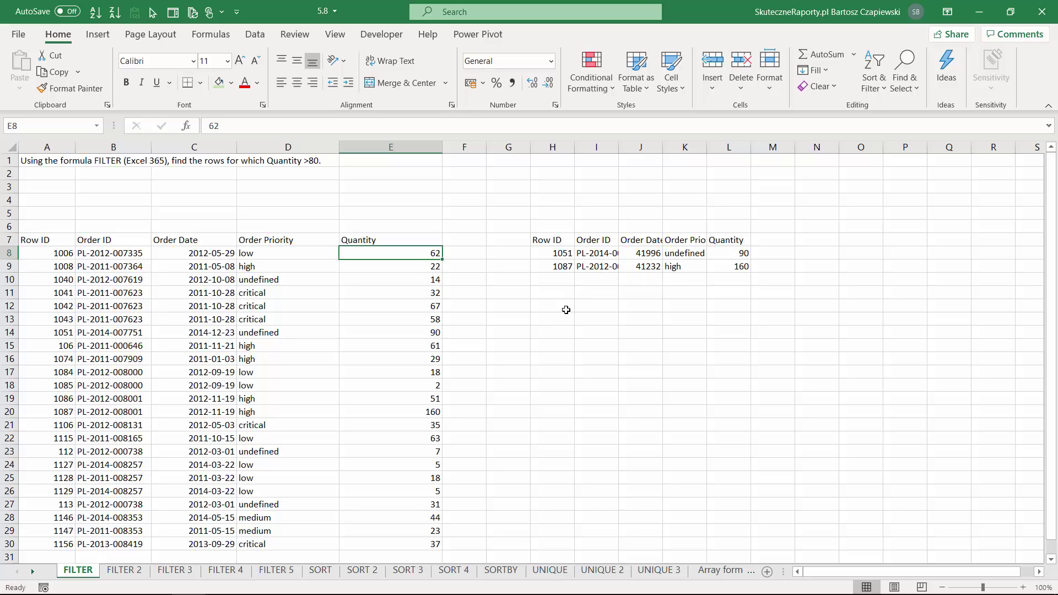
# - Compare the FILTER formula in H8 with the spilled cells H9, I9 and L9, checking whether L9's formula can be edited
pyautogui.click(552, 253)
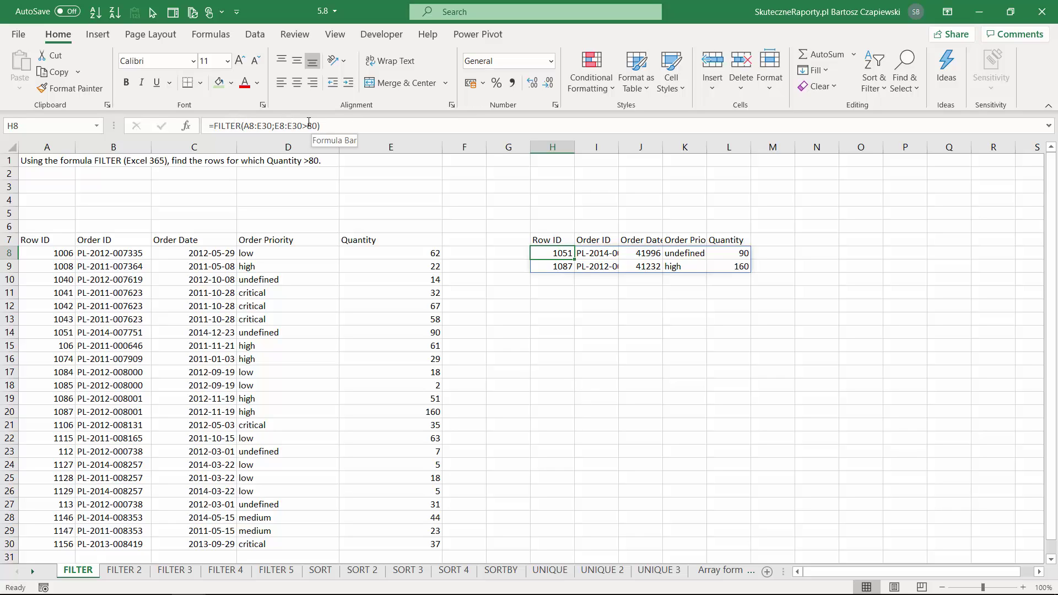
pyautogui.click(555, 267)
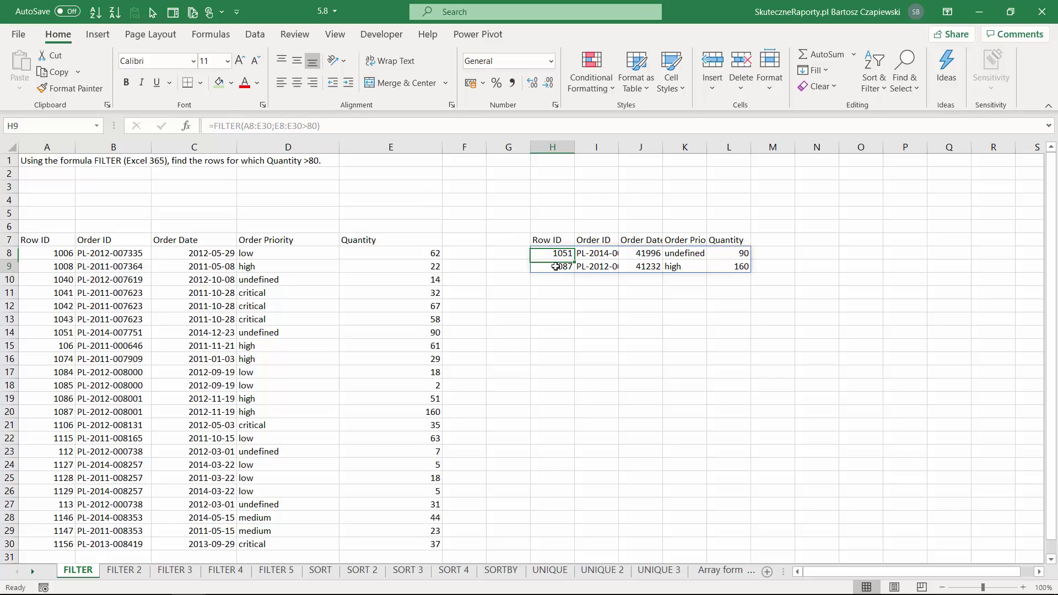
pyautogui.click(584, 267)
pyautogui.click(721, 267)
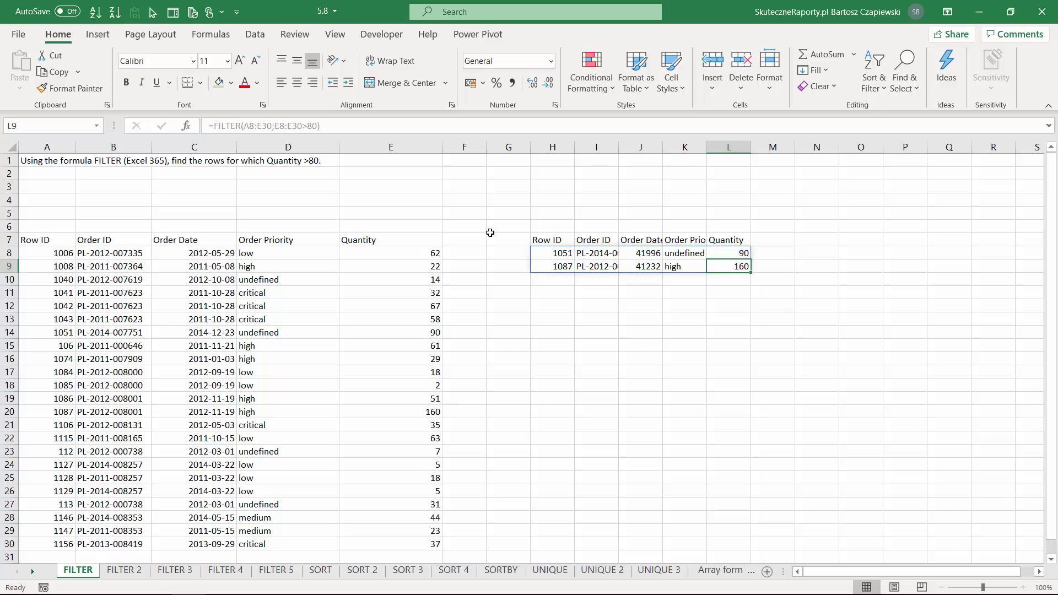
pyautogui.click(250, 126)
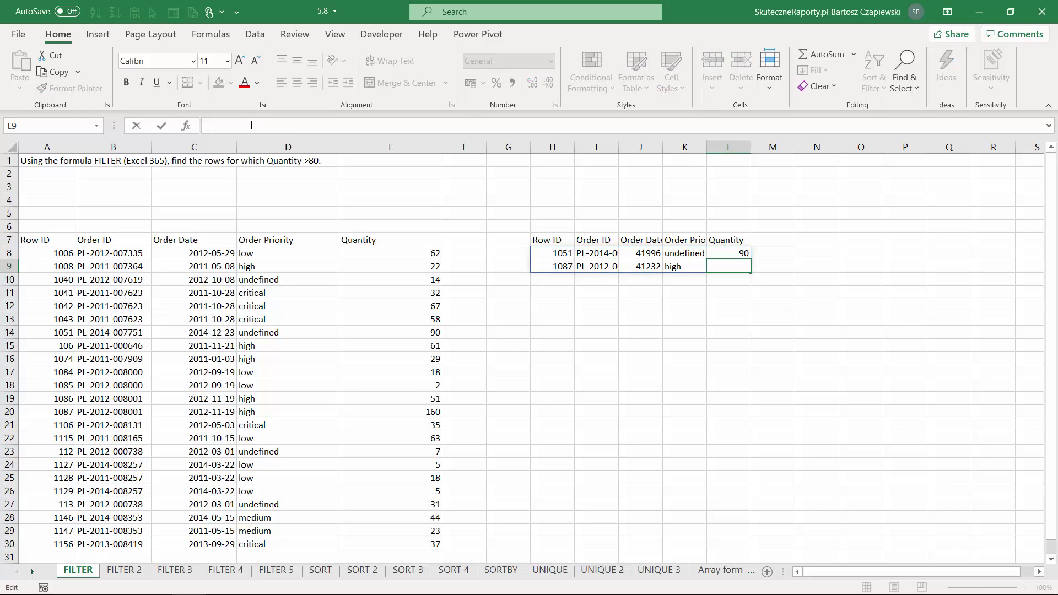
pyautogui.press('Escape')
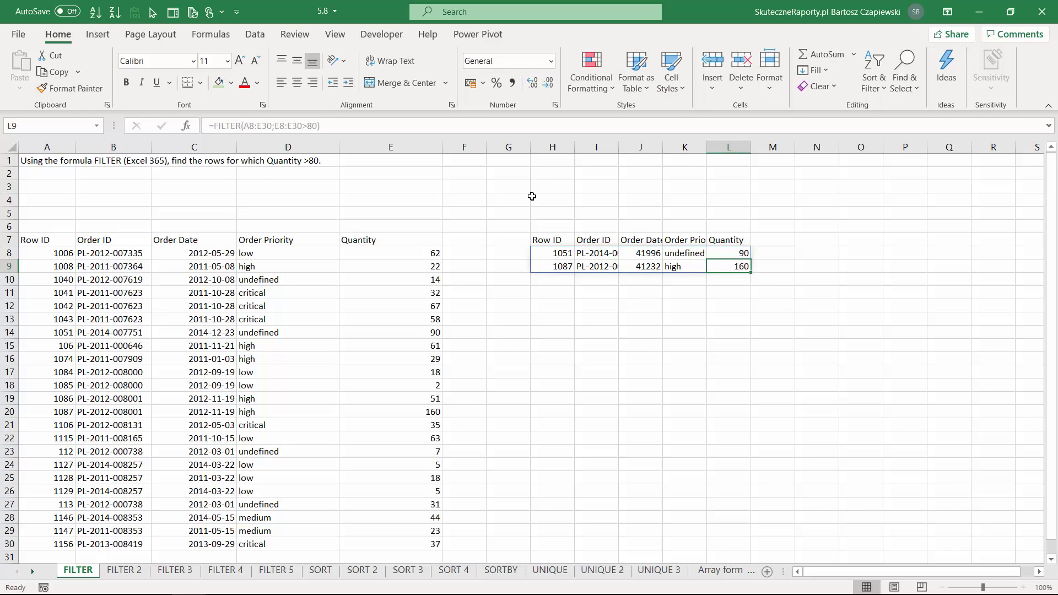
pyautogui.click(554, 254)
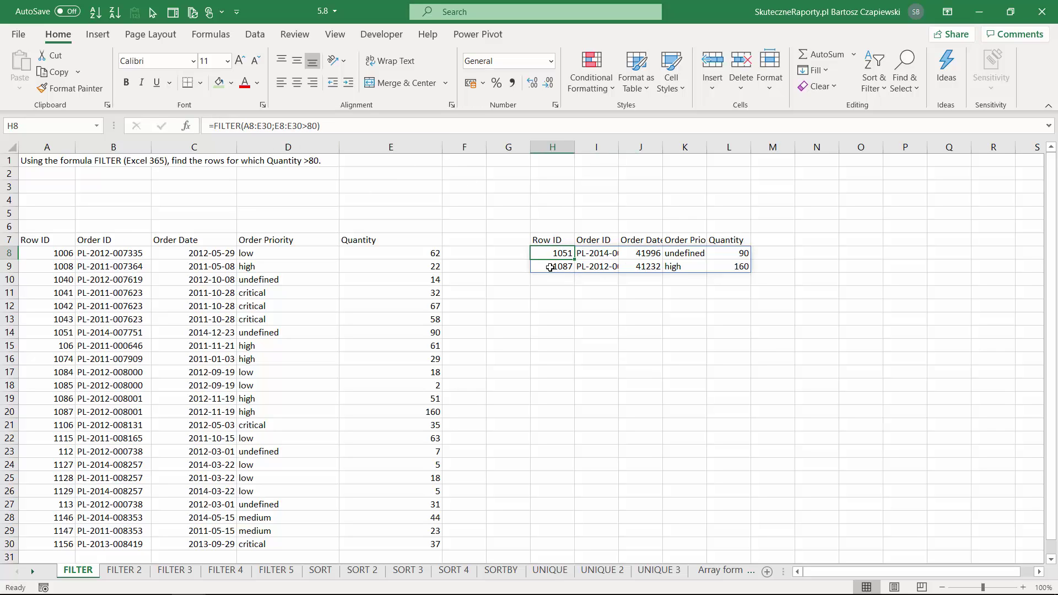
# - On the FILTER 2 sheet, enter a FILTER formula in I8 returning the rows of A8:E30 where E8:E30 exceeds the value in F1
pyautogui.hotkey('ctrl', 'pagedown')
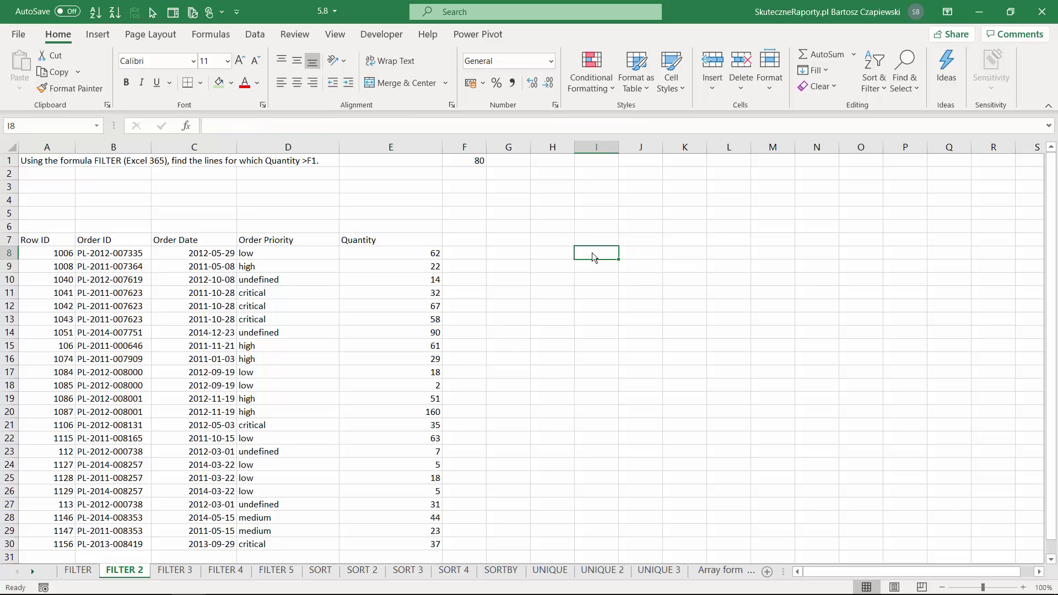
pyautogui.write('=fil')
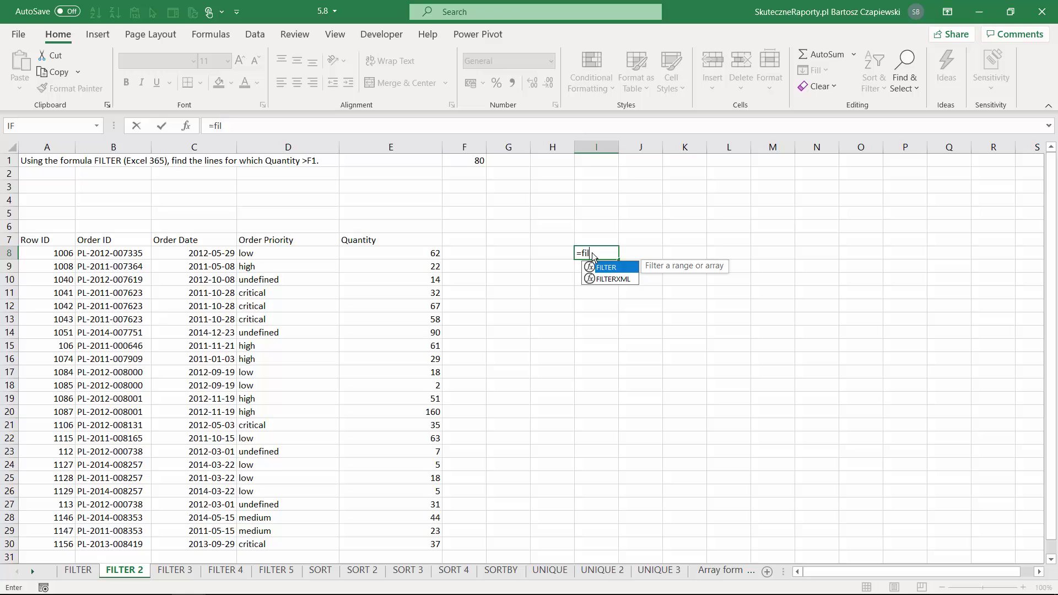
pyautogui.press('Tab')
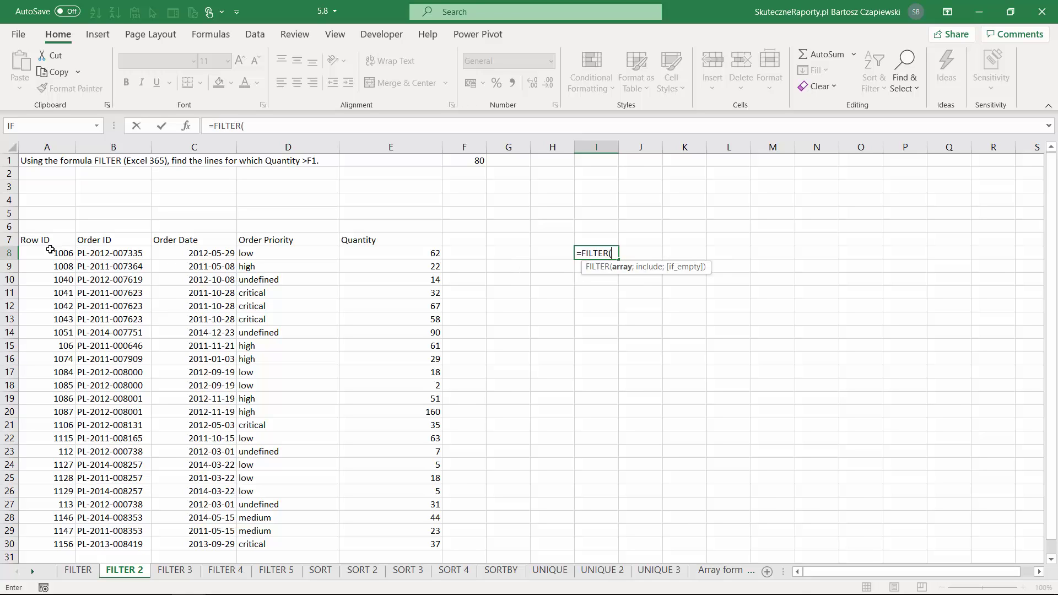
pyautogui.moveTo(46, 251); pyautogui.dragTo(432, 545)
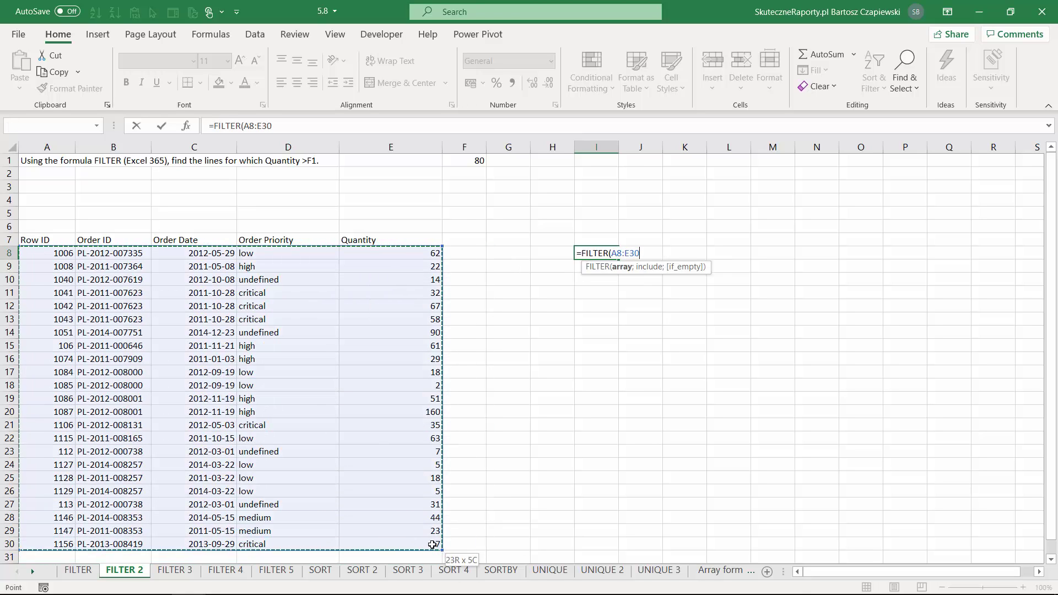
pyautogui.write(';')
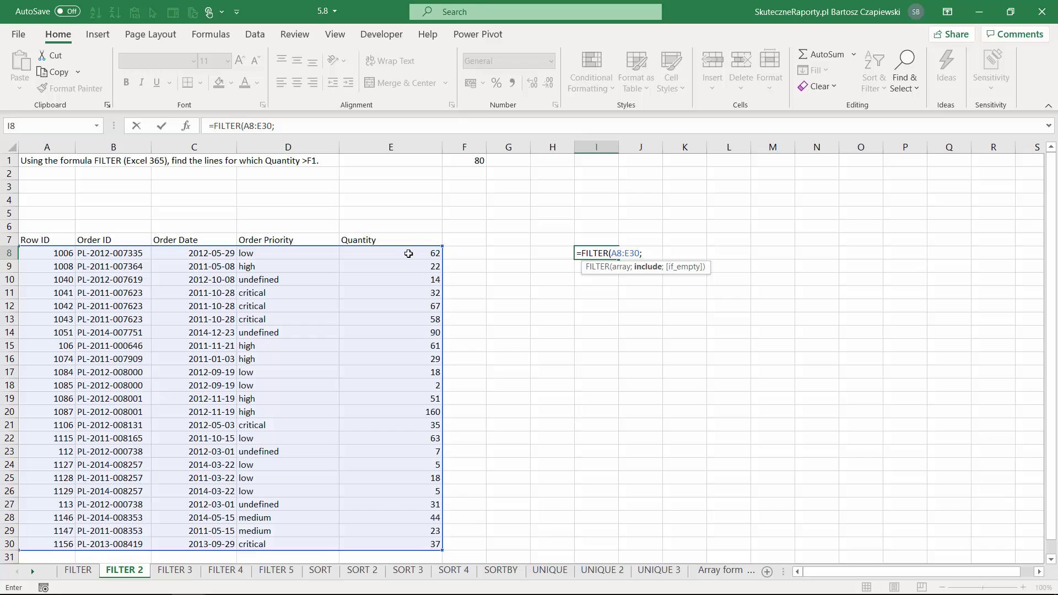
pyautogui.moveTo(407, 252); pyautogui.dragTo(425, 545)
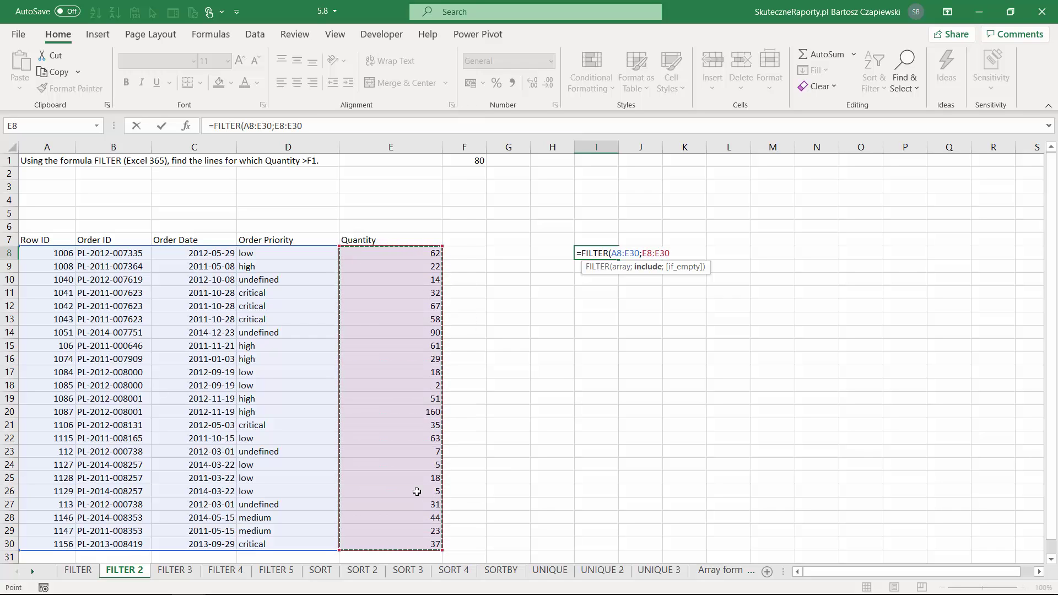
pyautogui.write('>')
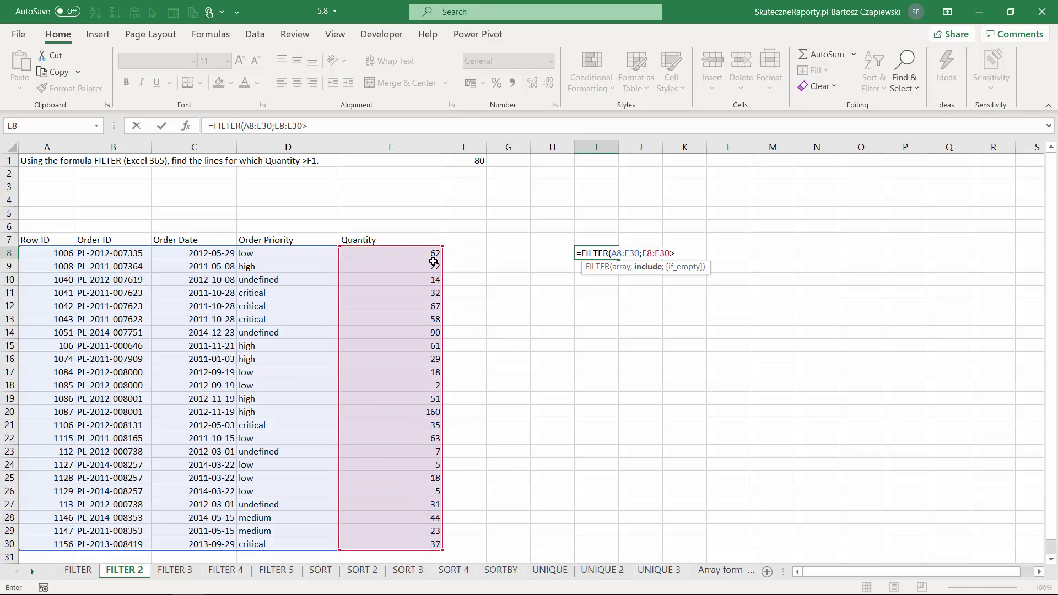
pyautogui.click(467, 158)
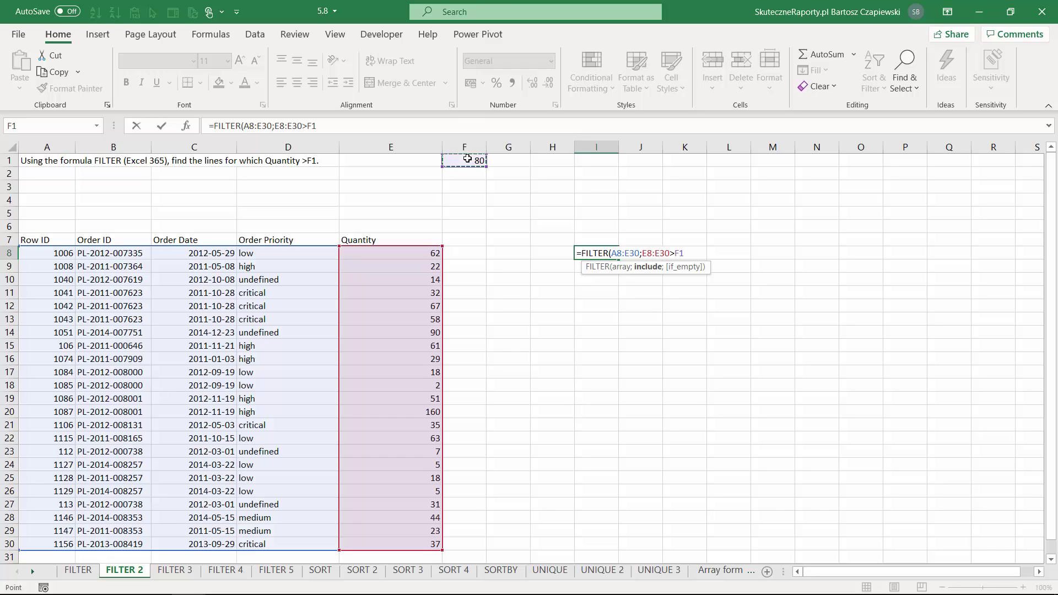
pyautogui.write(')')
pyautogui.press('Return')
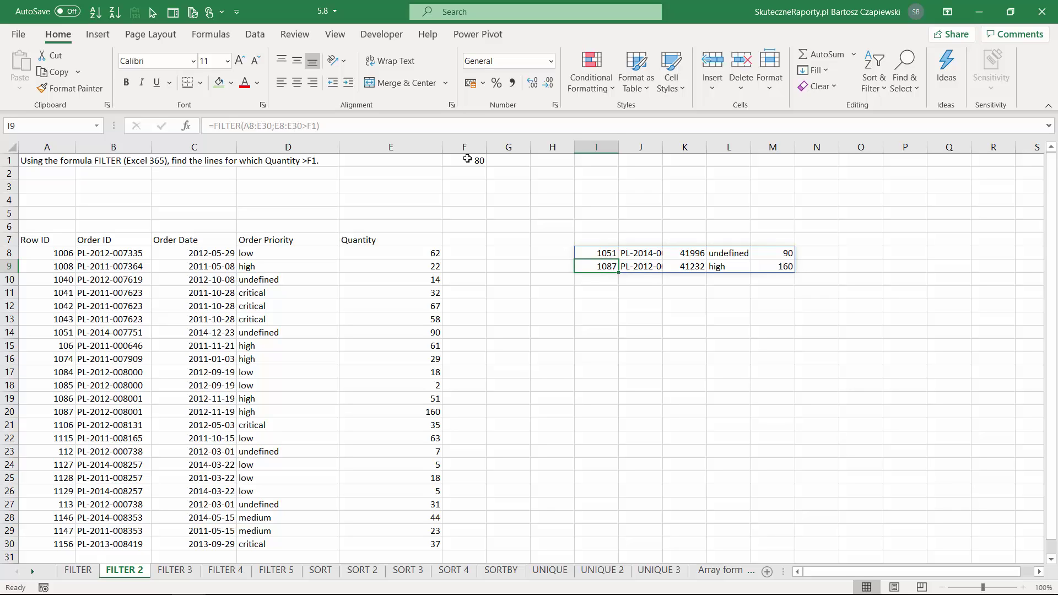
pyautogui.click(467, 159)
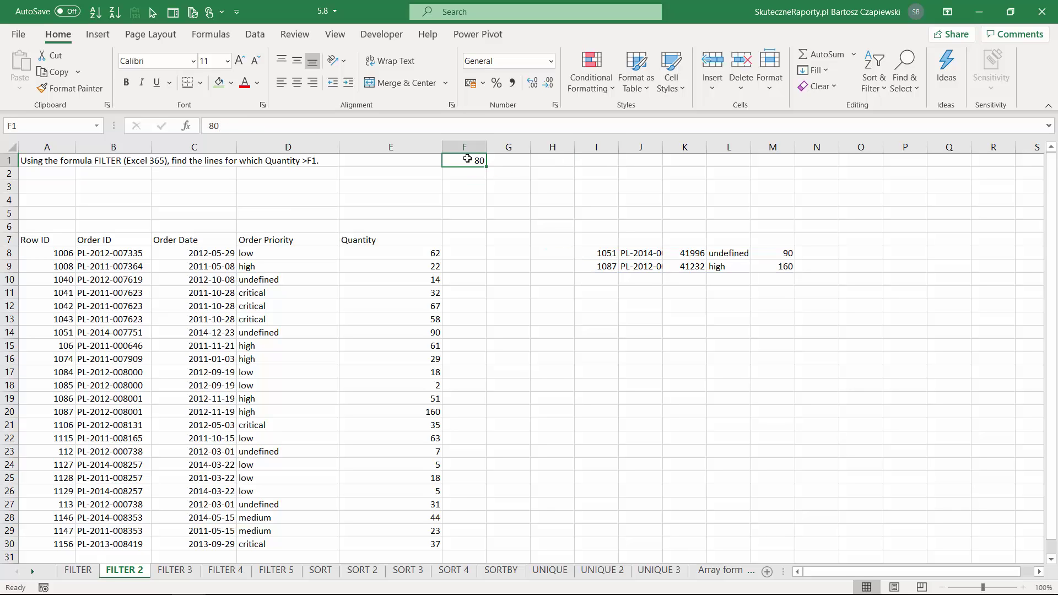
pyautogui.click(609, 254)
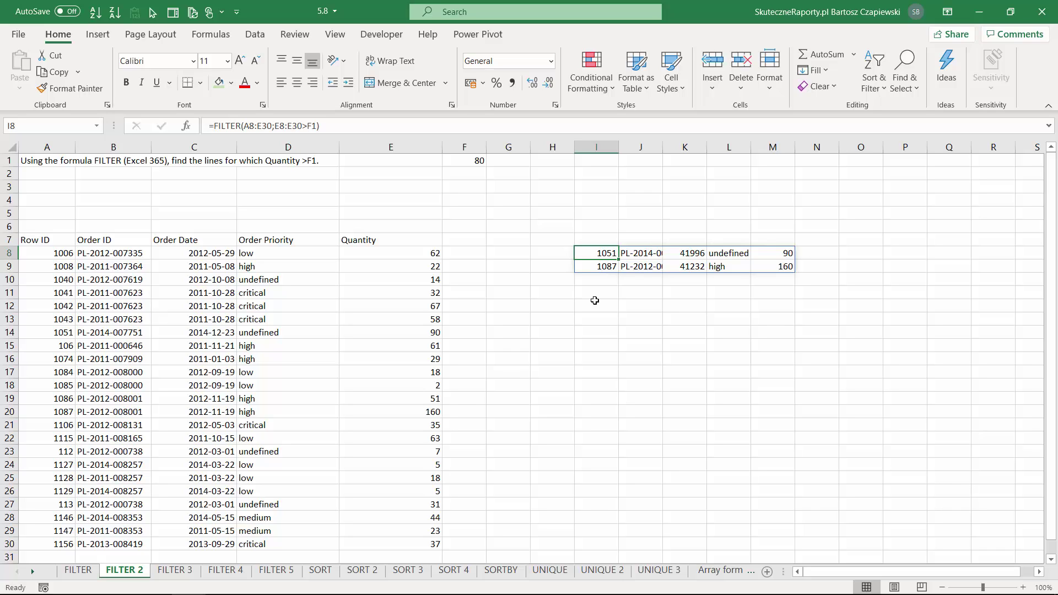
# - On the FILTER 3 sheet, enter a FILTER formula in I8 returning the rows of Tabela6 where Tabela6[Quantity] exceeds 80
pyautogui.hotkey('ctrl', 'pagedown')
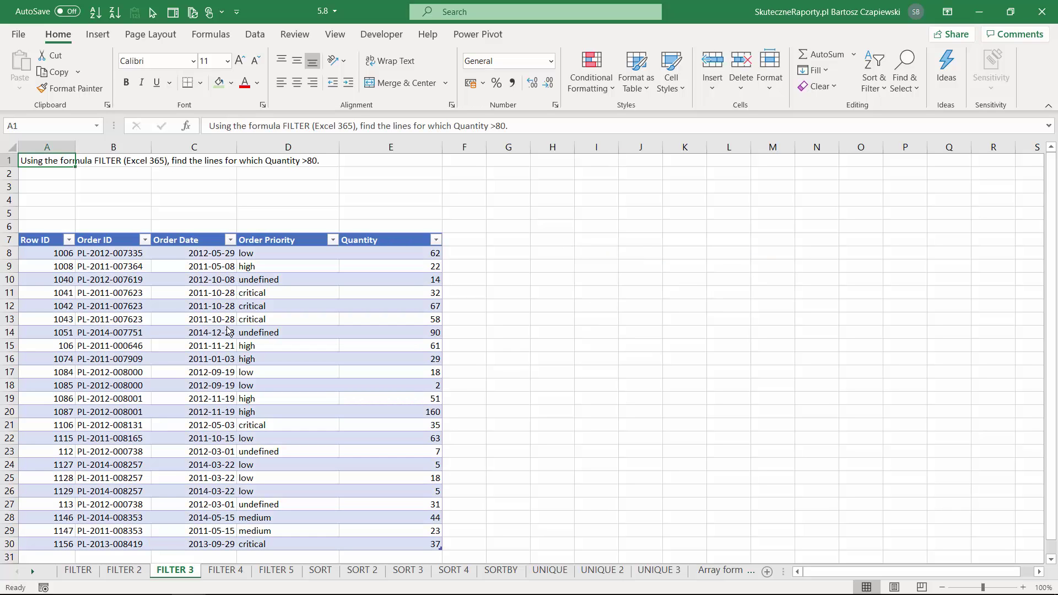
pyautogui.click(596, 254)
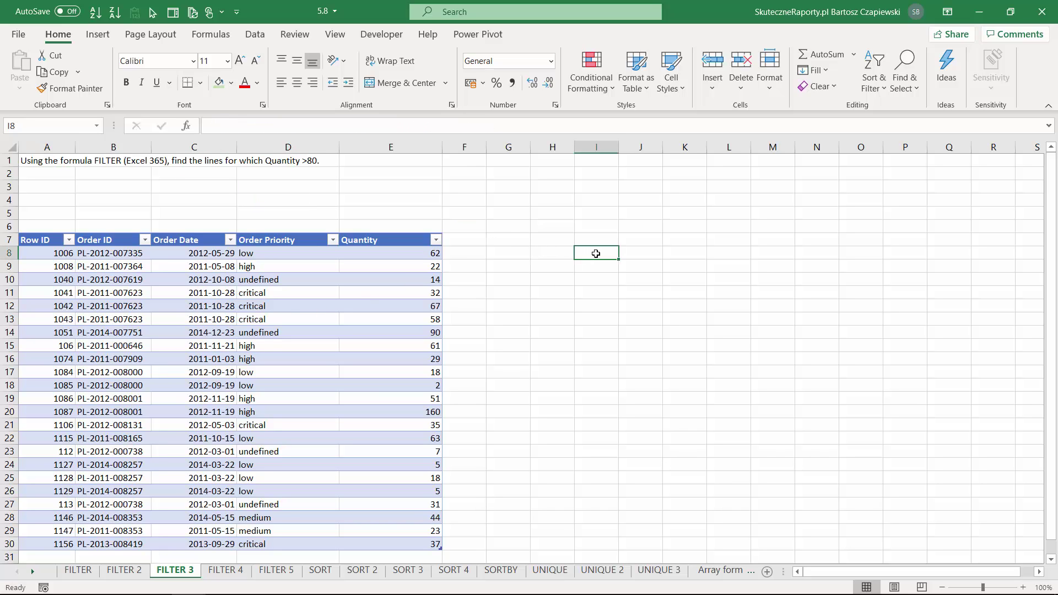
pyautogui.write('=FILTER(')
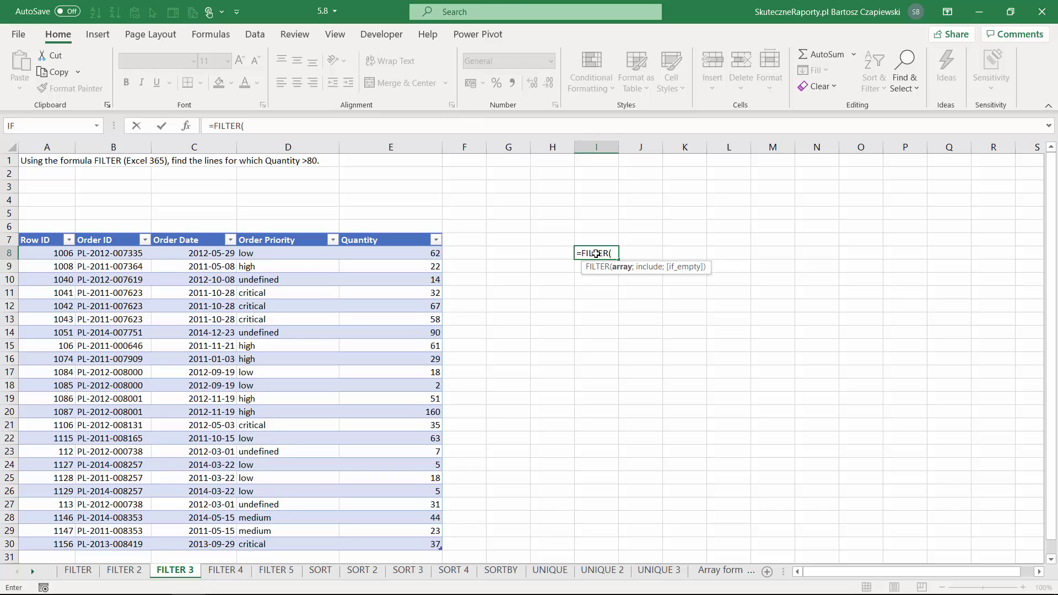
pyautogui.moveTo(435, 253); pyautogui.dragTo(287, 253)
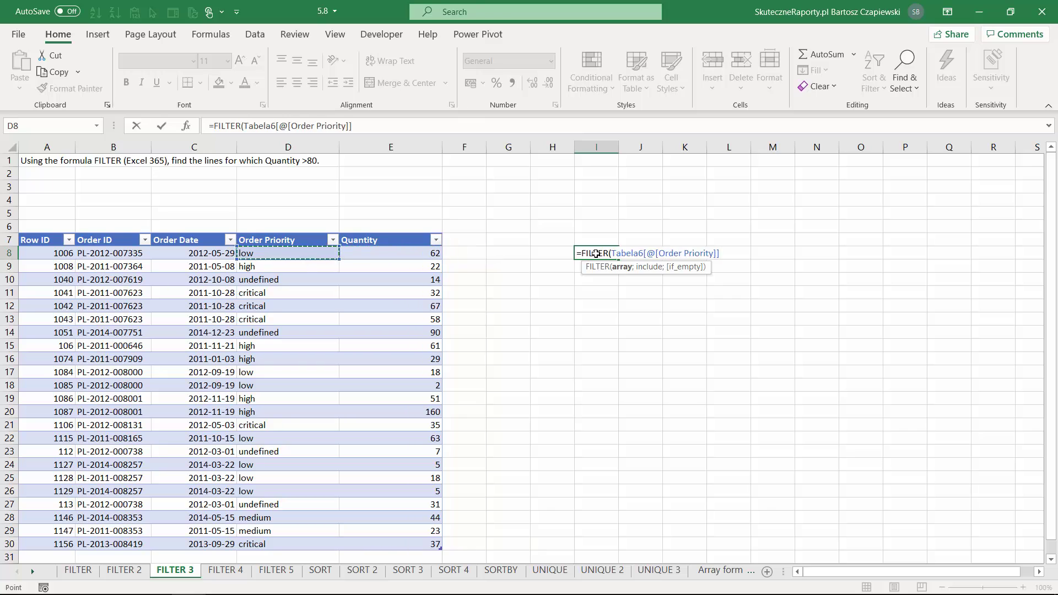
pyautogui.hotkey('ctrl', 'z')
pyautogui.moveTo(44, 253); pyautogui.dragTo(398, 543)
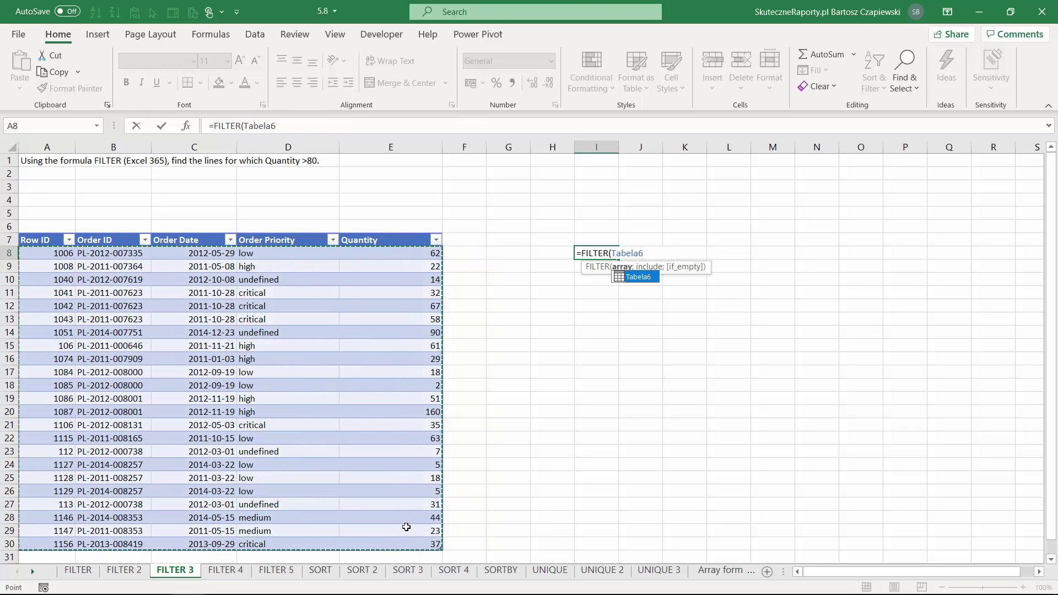
pyautogui.write(';')
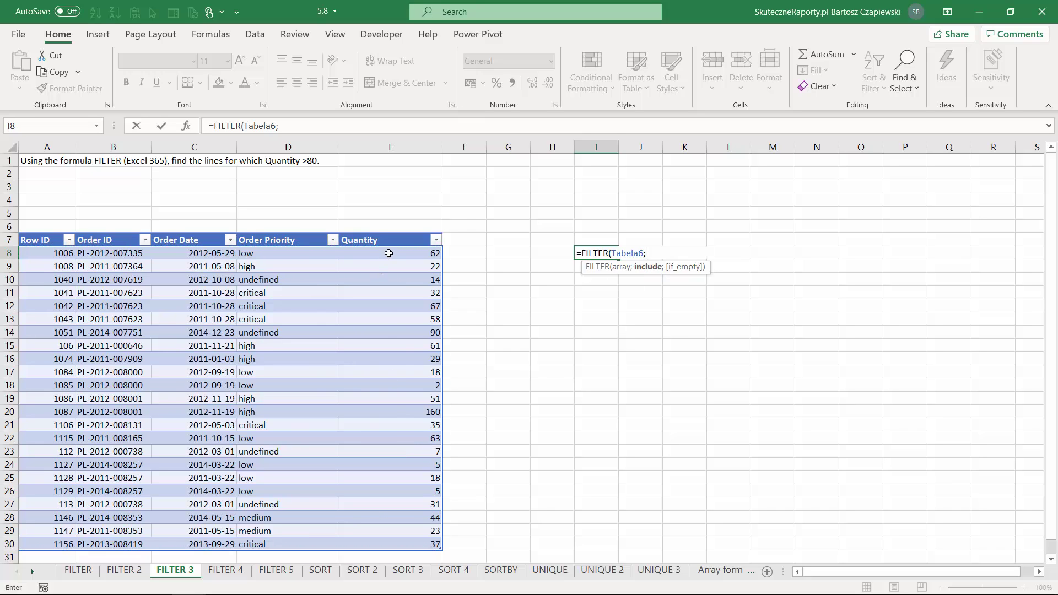
pyautogui.moveTo(388, 253); pyautogui.dragTo(404, 545)
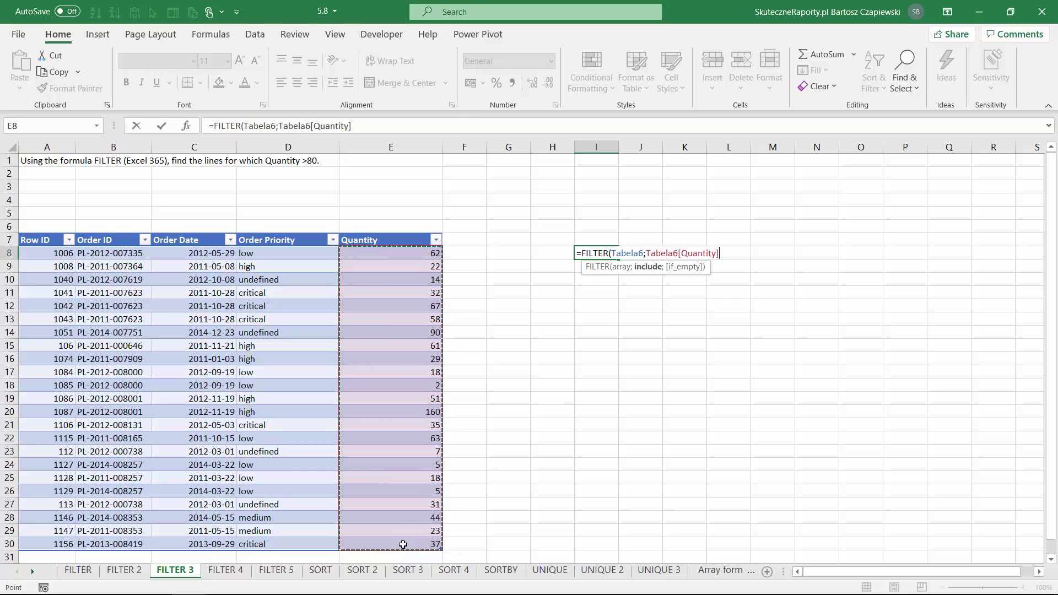
pyautogui.write('>')
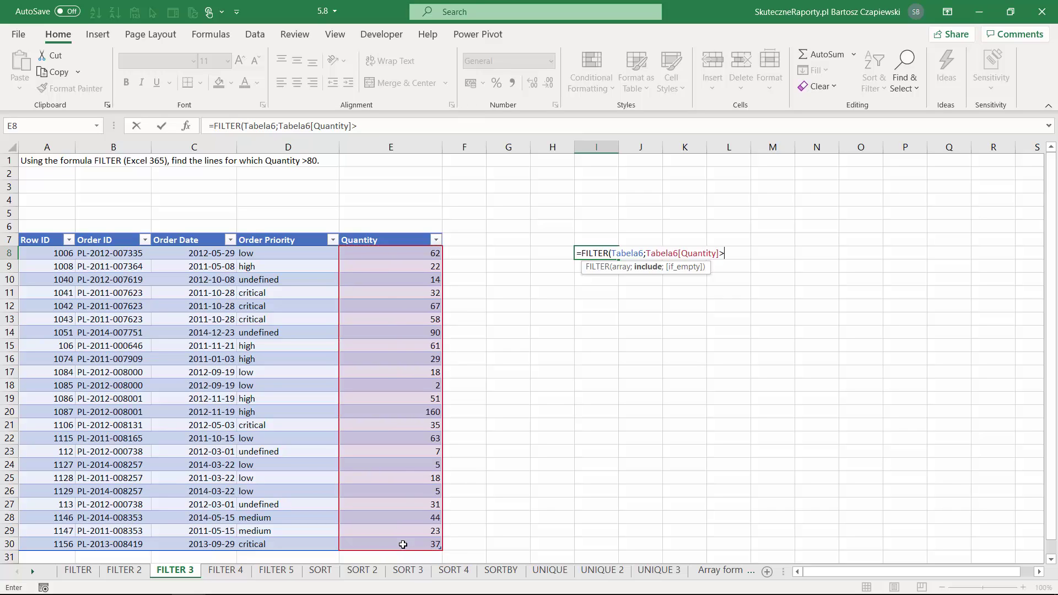
pyautogui.write('80)')
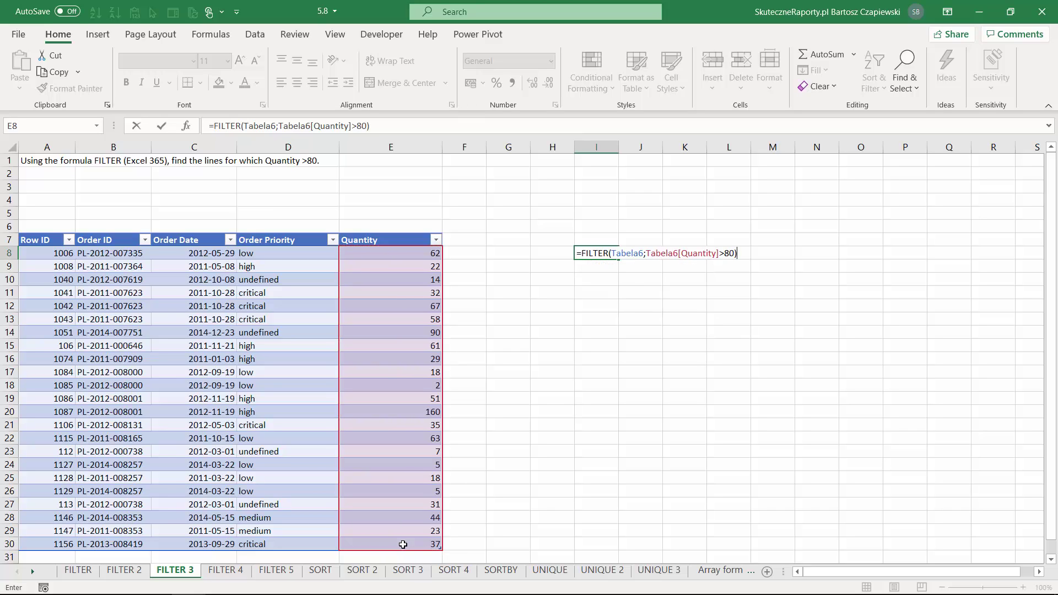
pyautogui.press('Return')
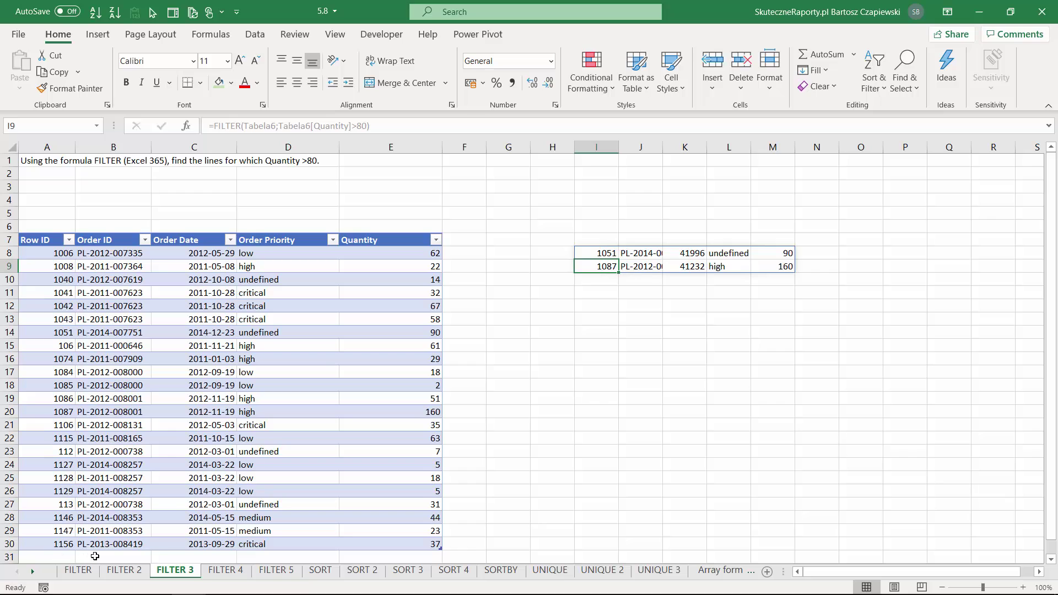
# - Test the table-based filter on FILTER 3 by adding a Quantity of 82 in E31 below the table, and undo the table's expansion
pyautogui.click(79, 571)
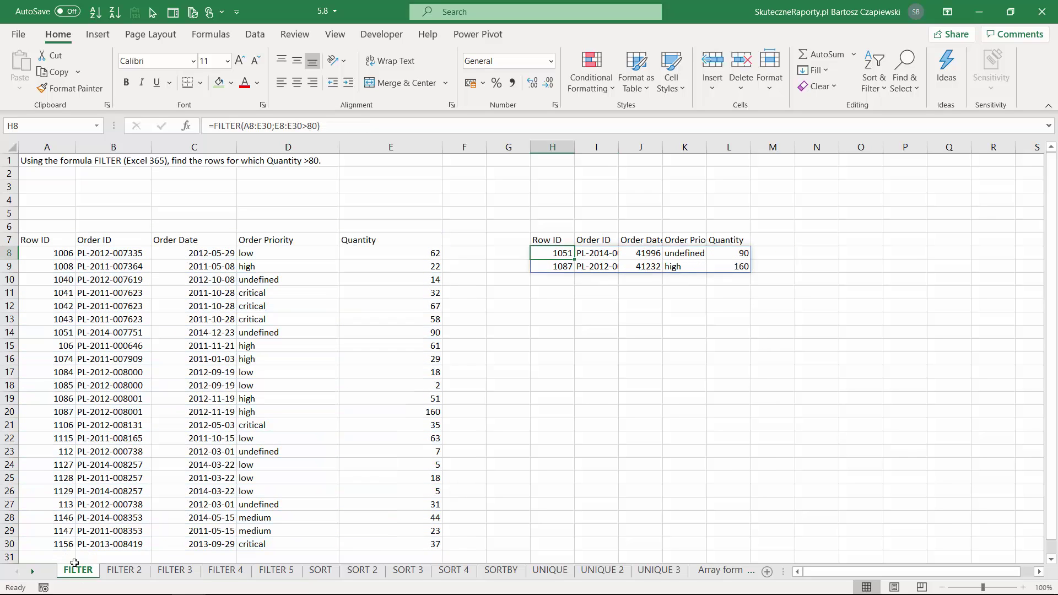
pyautogui.click(176, 570)
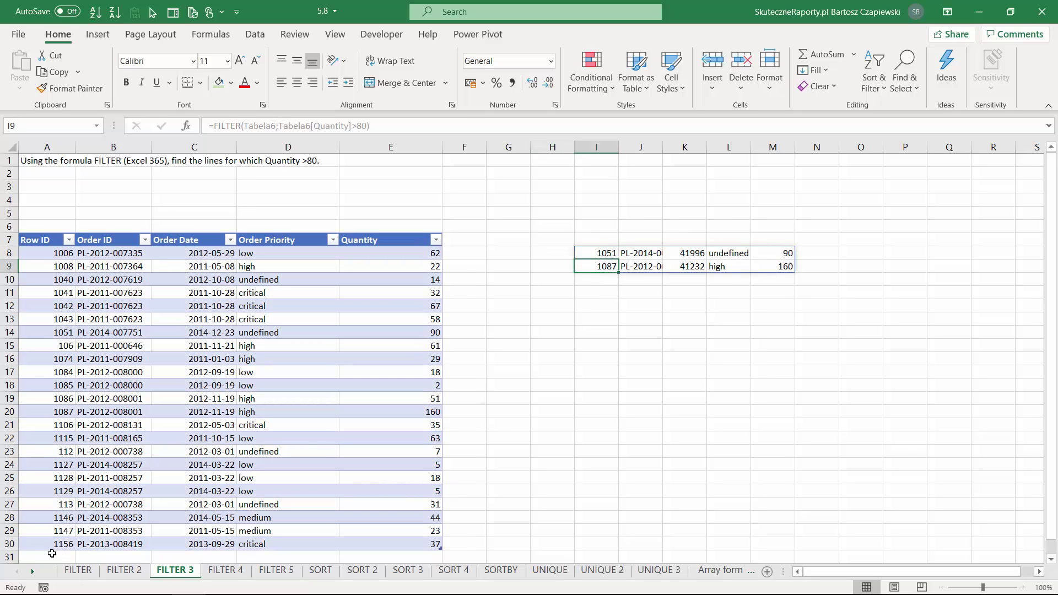
pyautogui.click(386, 555)
pyautogui.write('82')
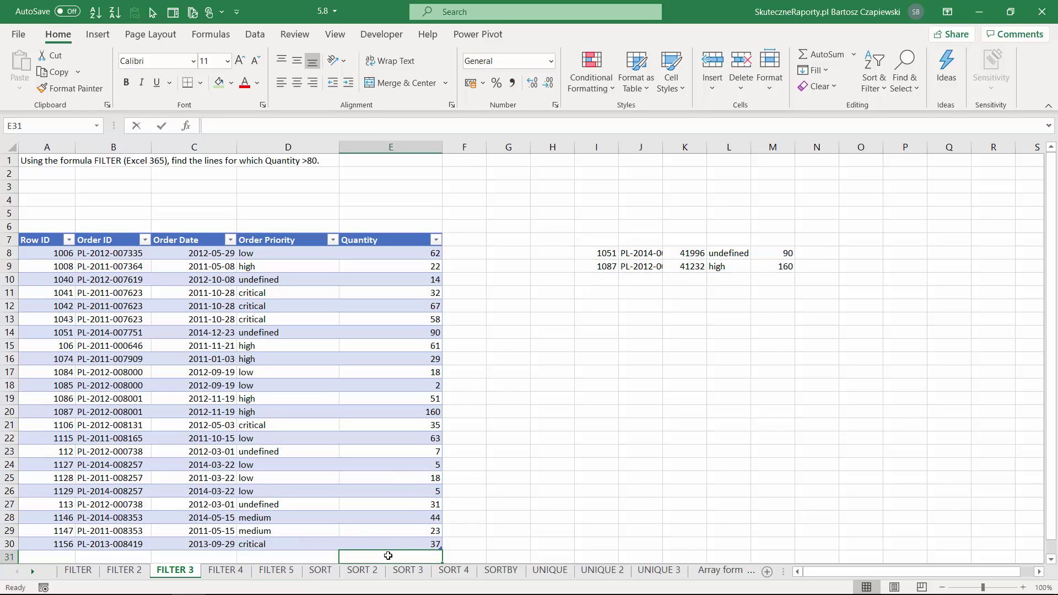
pyautogui.press('Return')
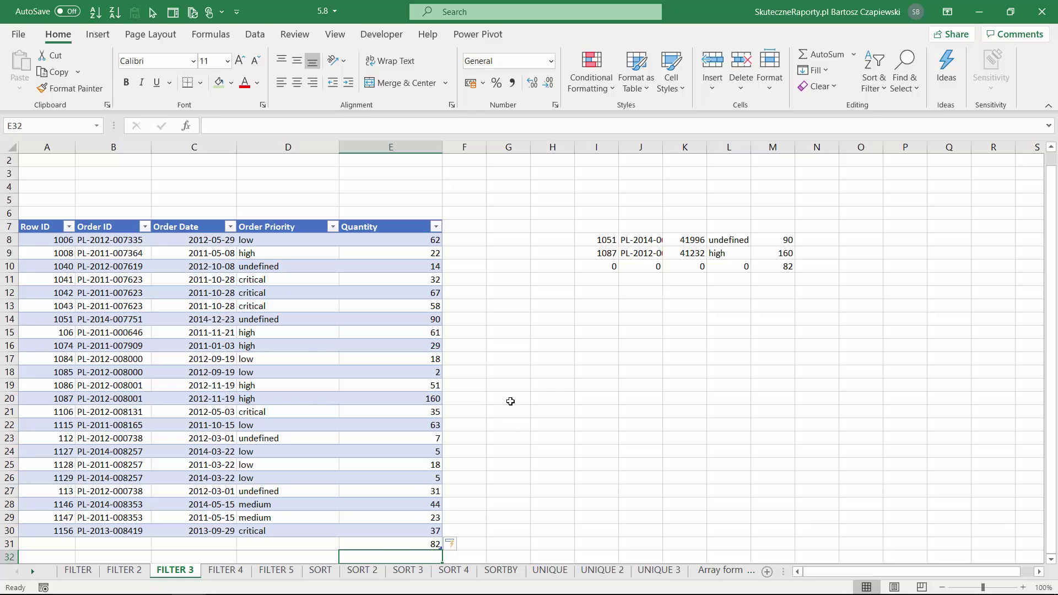
pyautogui.hotkey('ctrl', 'z')
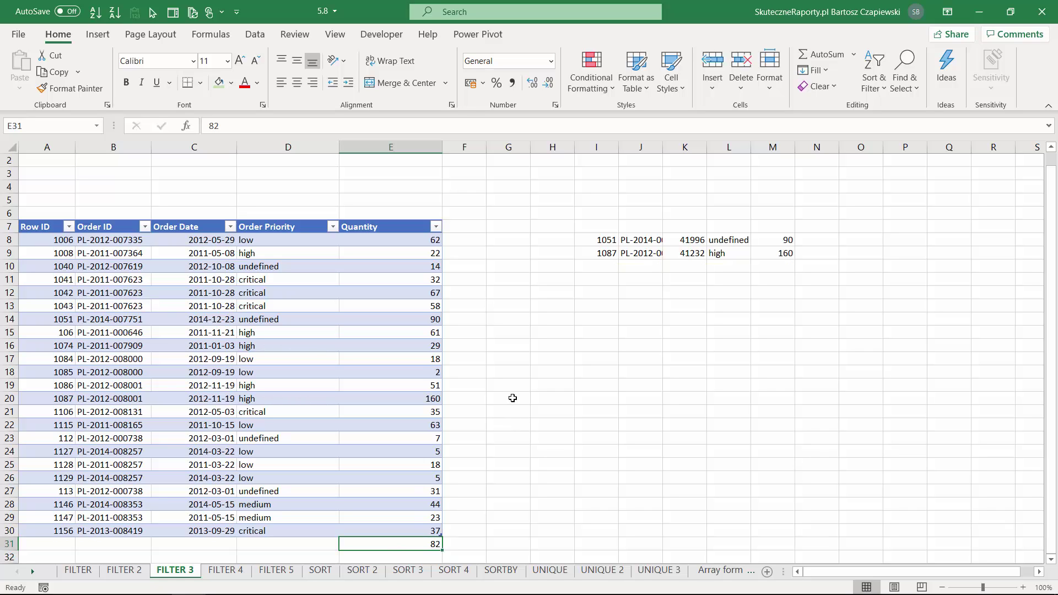
# - On the FILTER 4 sheet, start a FILTER formula in I8 on A8:E30 with the condition that the year of C8:C30 equals E2
pyautogui.hotkey('ctrl', 'pagedown')
pyautogui.click(636, 252)
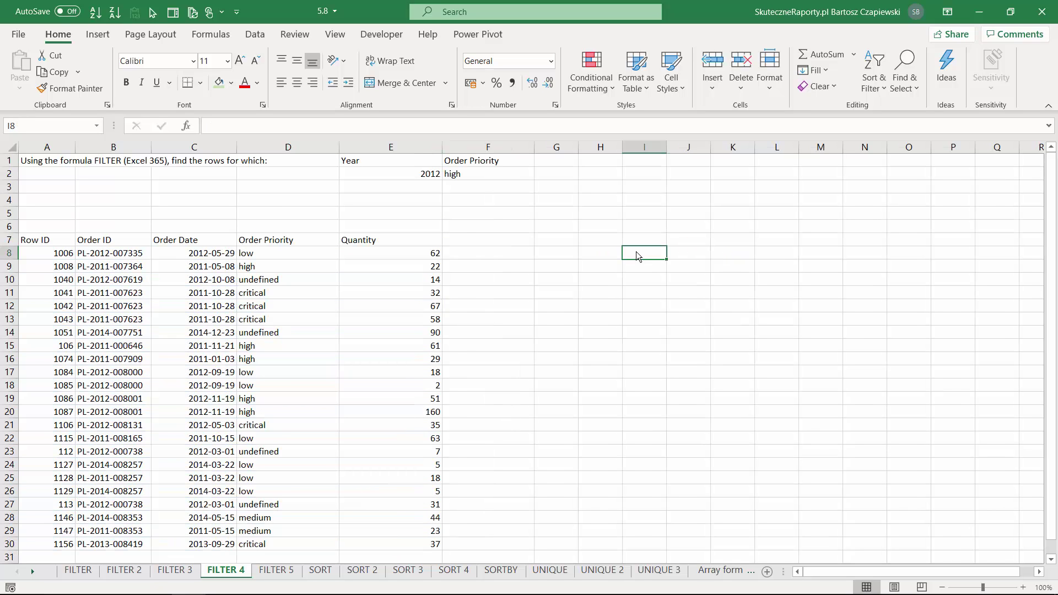
pyautogui.write('=fil')
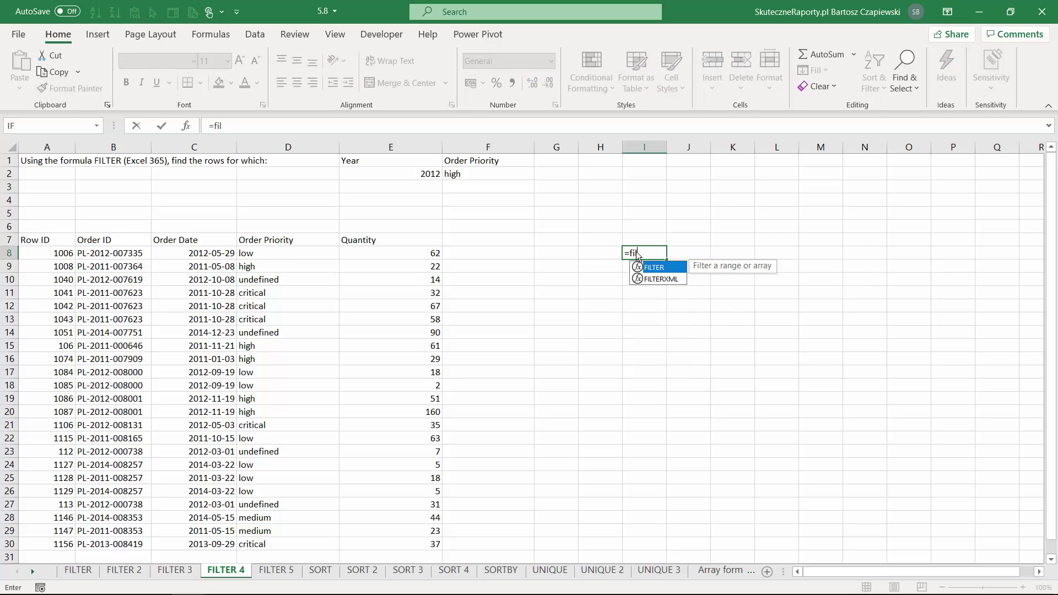
pyautogui.press('Tab')
pyautogui.moveTo(47, 253); pyautogui.dragTo(404, 537)
pyautogui.write(';')
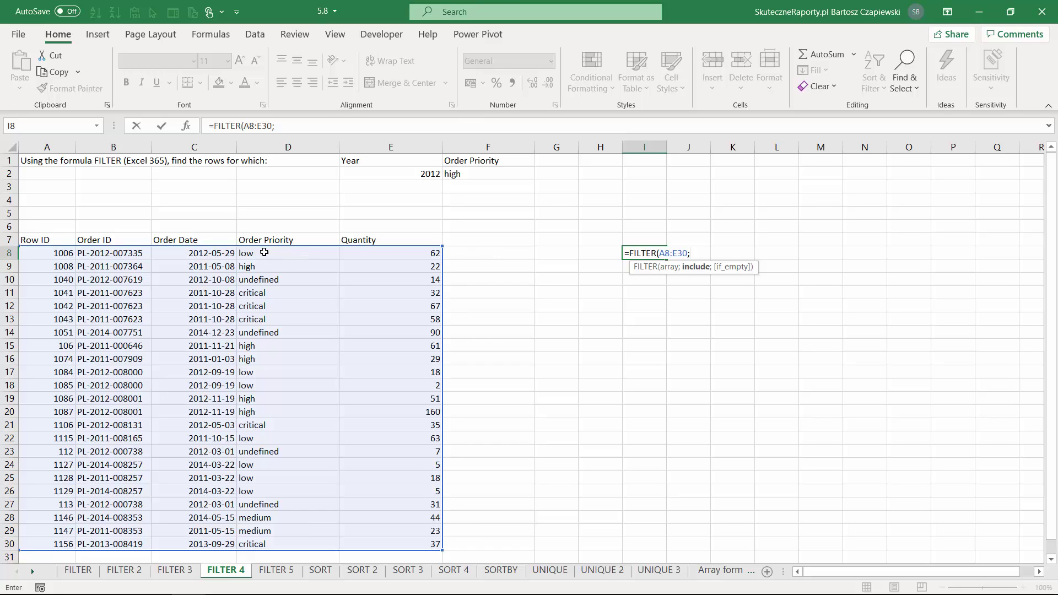
pyautogui.write('YEAR(')
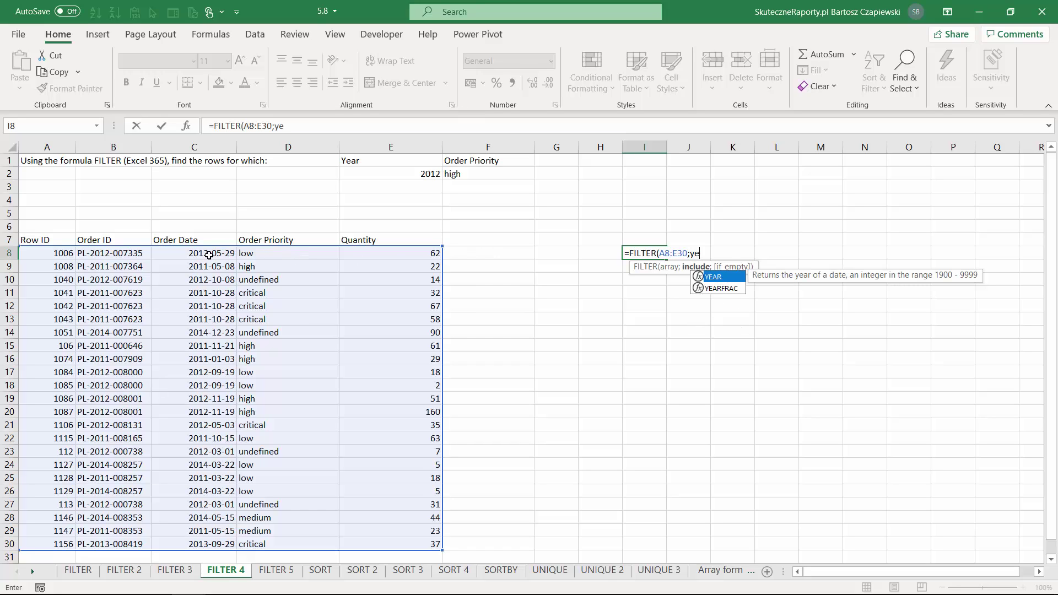
pyautogui.moveTo(208, 253); pyautogui.dragTo(216, 544)
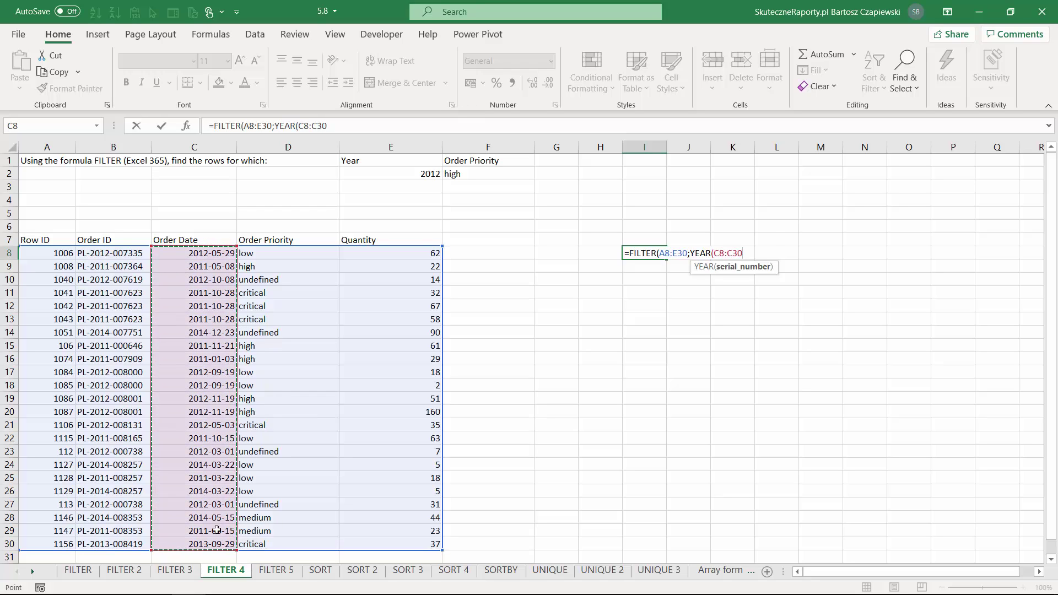
pyautogui.write(')=')
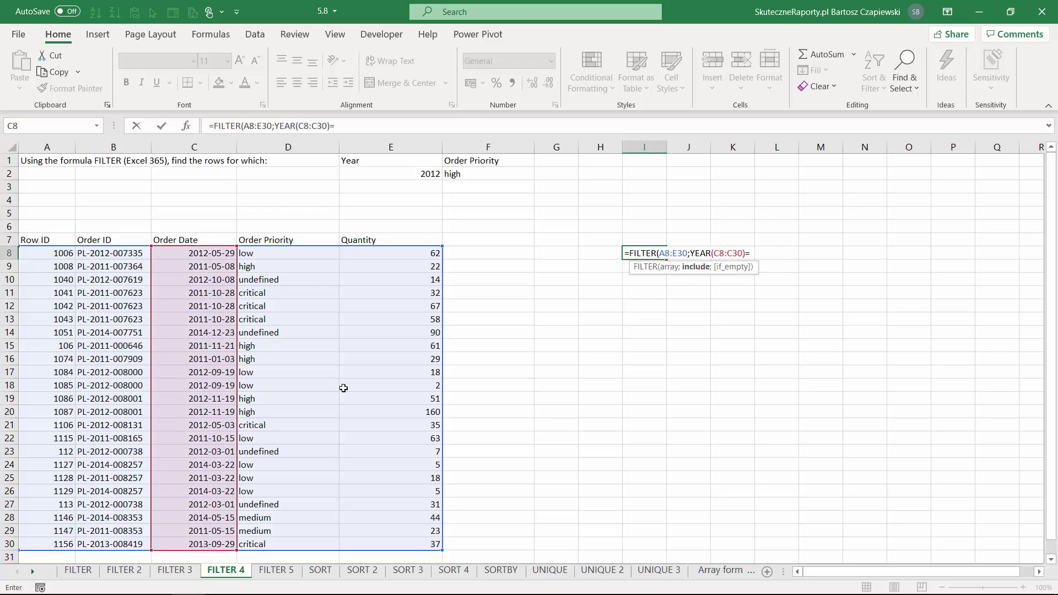
pyautogui.click(399, 172)
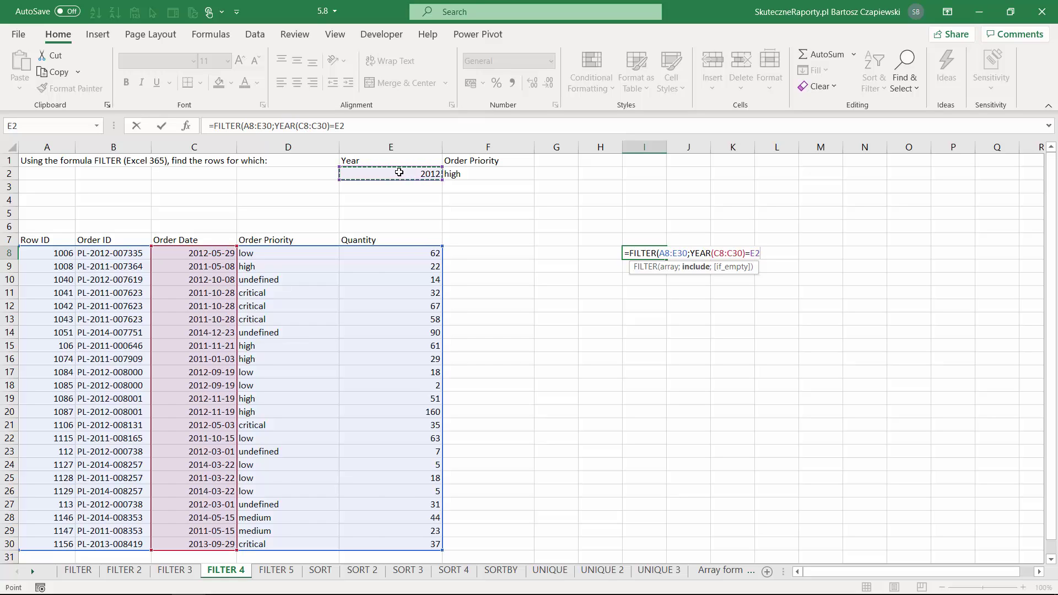
# - Multiply the year condition by a second condition, D8:D30 equal to F2, enclose each condition in parentheses and enter the formula
pyautogui.write('*')
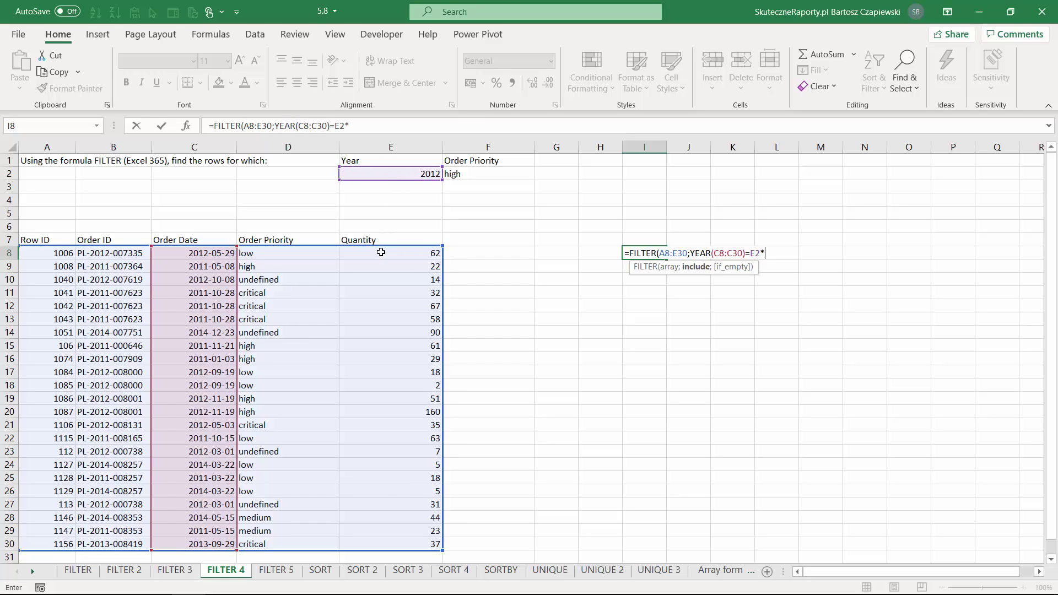
pyautogui.moveTo(293, 253); pyautogui.dragTo(289, 544)
pyautogui.write('=')
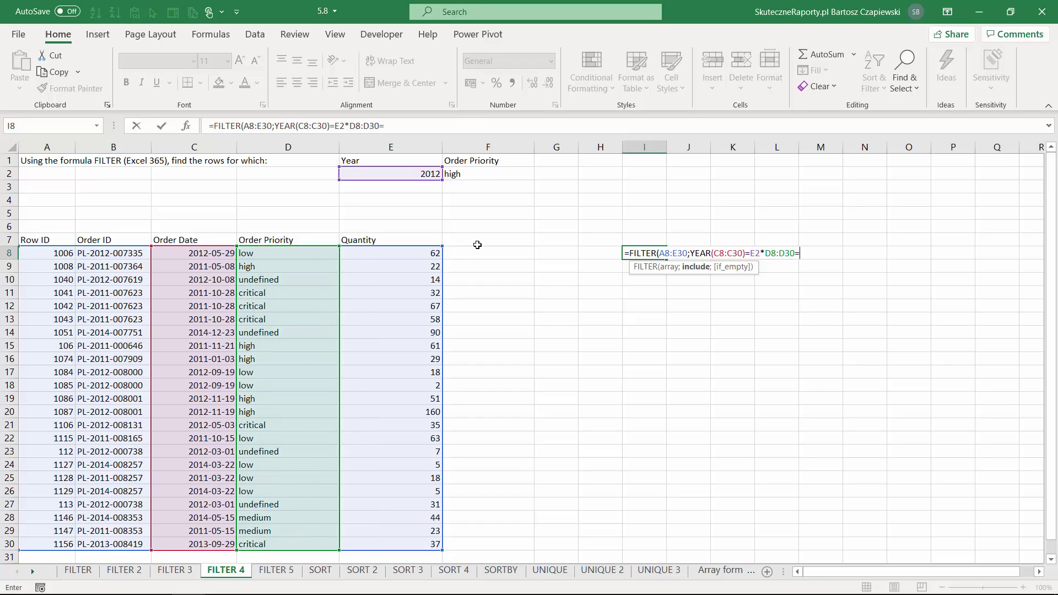
pyautogui.click(479, 173)
pyautogui.click(275, 125)
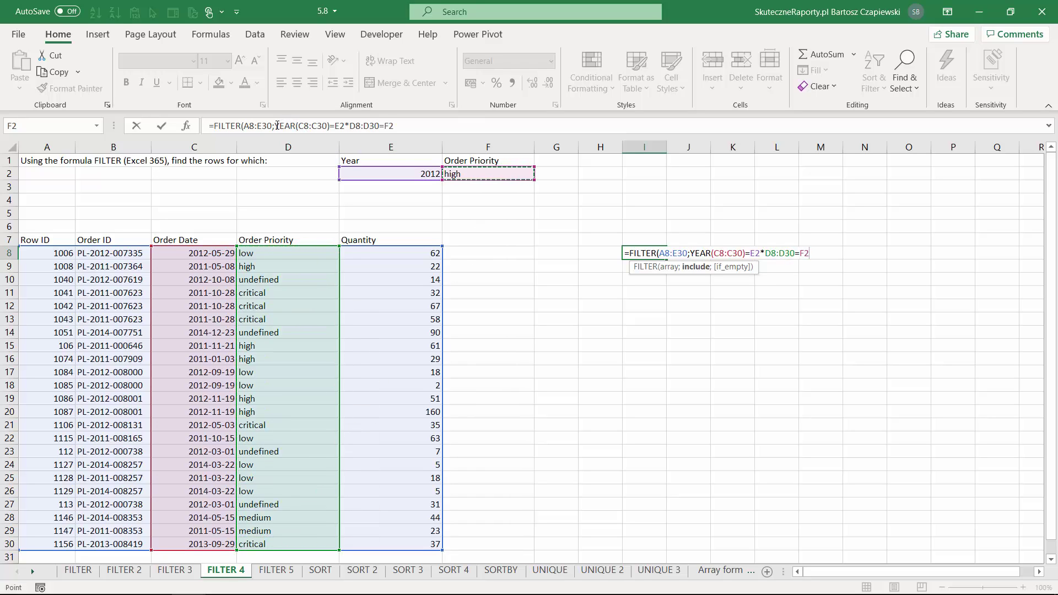
pyautogui.write('(')
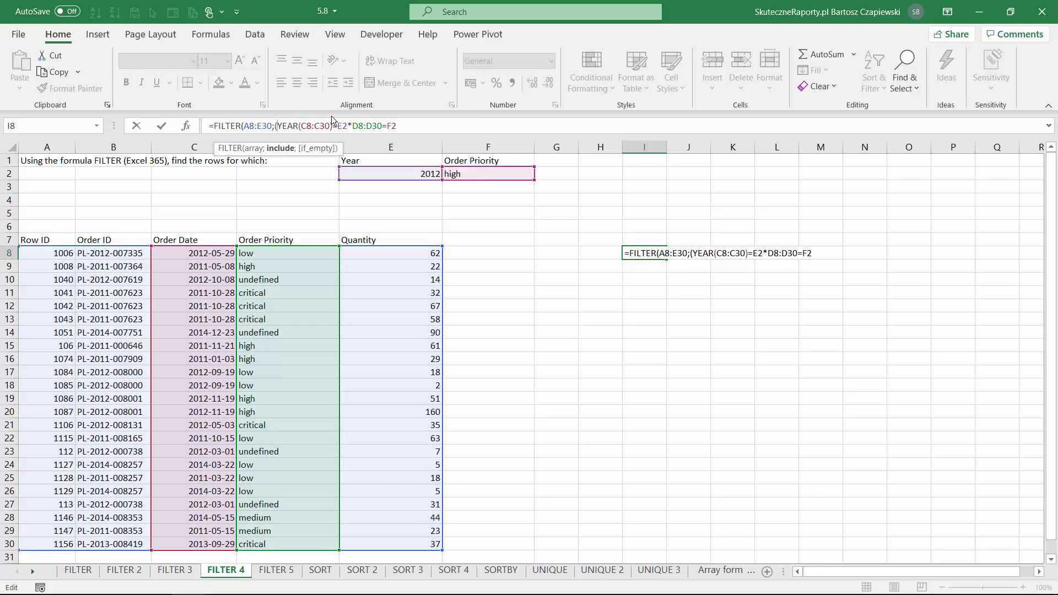
pyautogui.write(')')
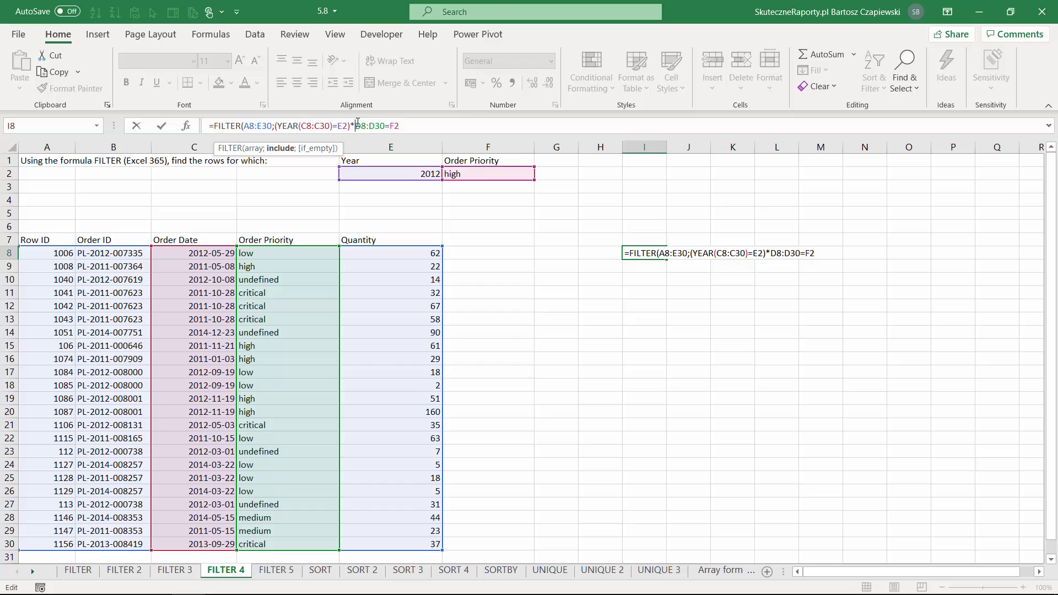
pyautogui.write('(')
pyautogui.write('))')
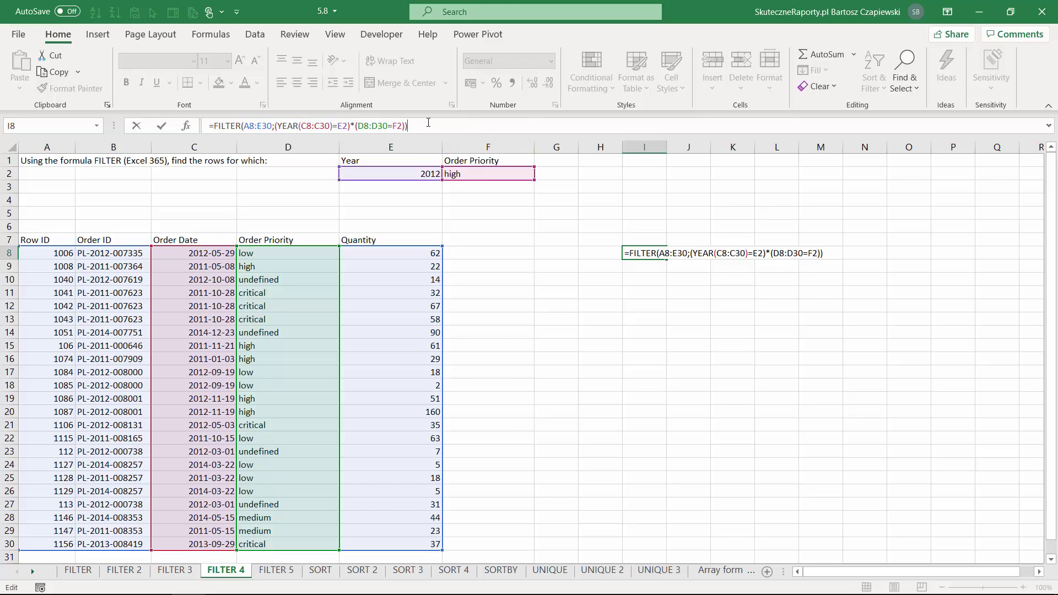
pyautogui.press('Return')
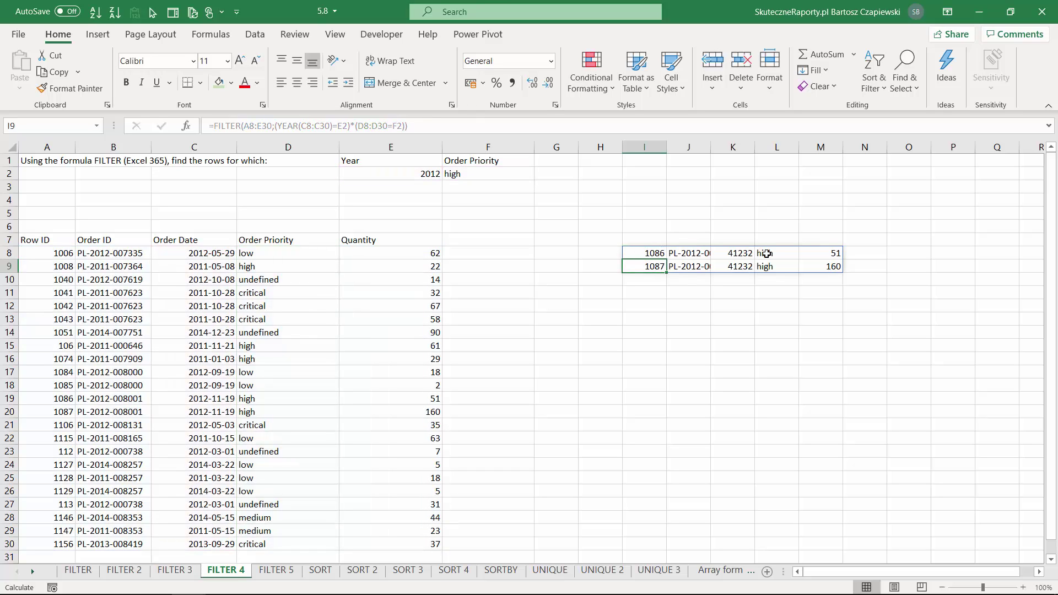
# - Format the filtered order dates in K8:K9 as Short Date
pyautogui.click(739, 255)
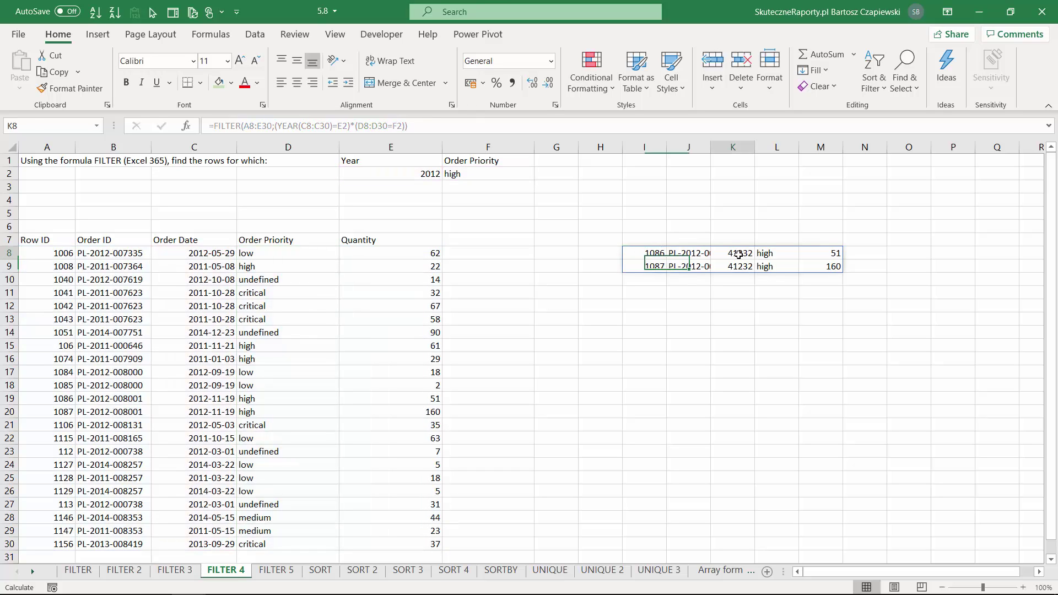
pyautogui.moveTo(739, 254); pyautogui.dragTo(739, 267)
pyautogui.click(551, 61)
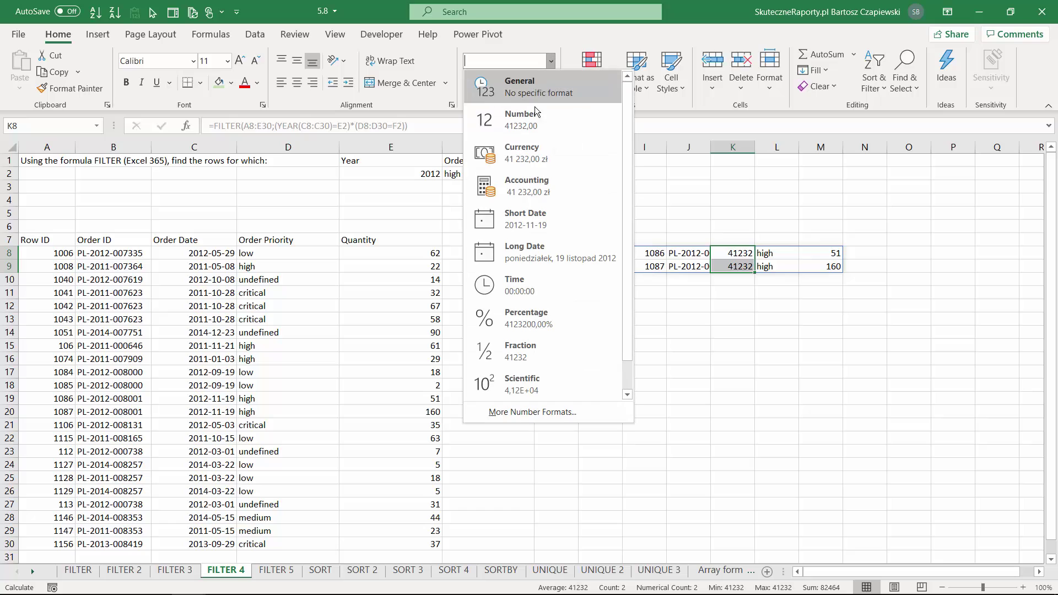
pyautogui.click(529, 218)
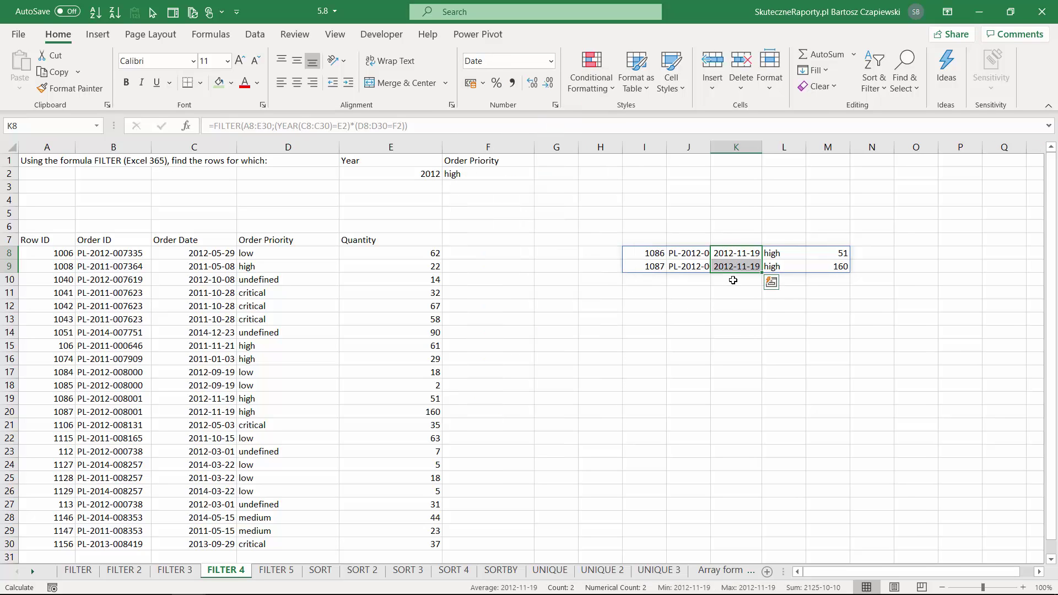
# - On the FILTER 5 sheet, enter a FILTER formula in I8 returning the rows of A8:E30 where E8:E30 is greater than 200
pyautogui.hotkey('ctrl', 'pagedown')
pyautogui.click(607, 251)
pyautogui.write('=fil')
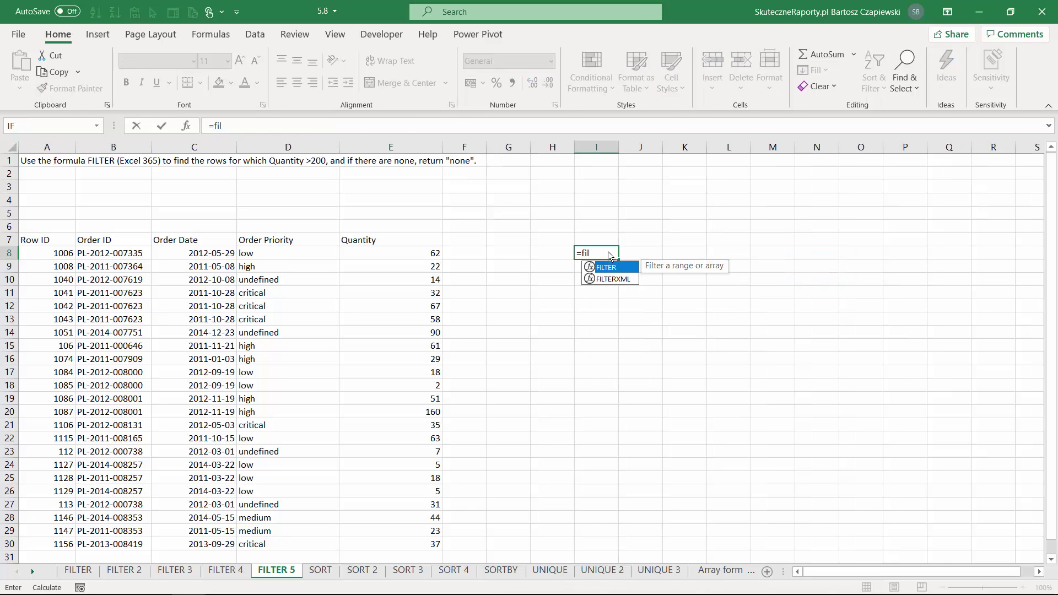
pyautogui.press('Tab')
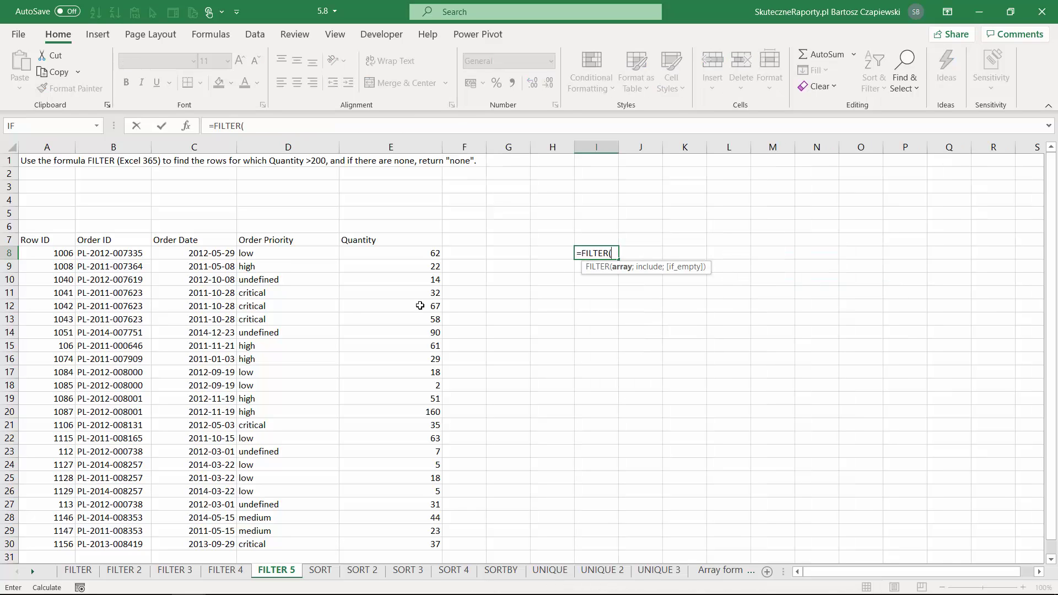
pyautogui.moveTo(45, 255); pyautogui.dragTo(413, 540)
pyautogui.write(';')
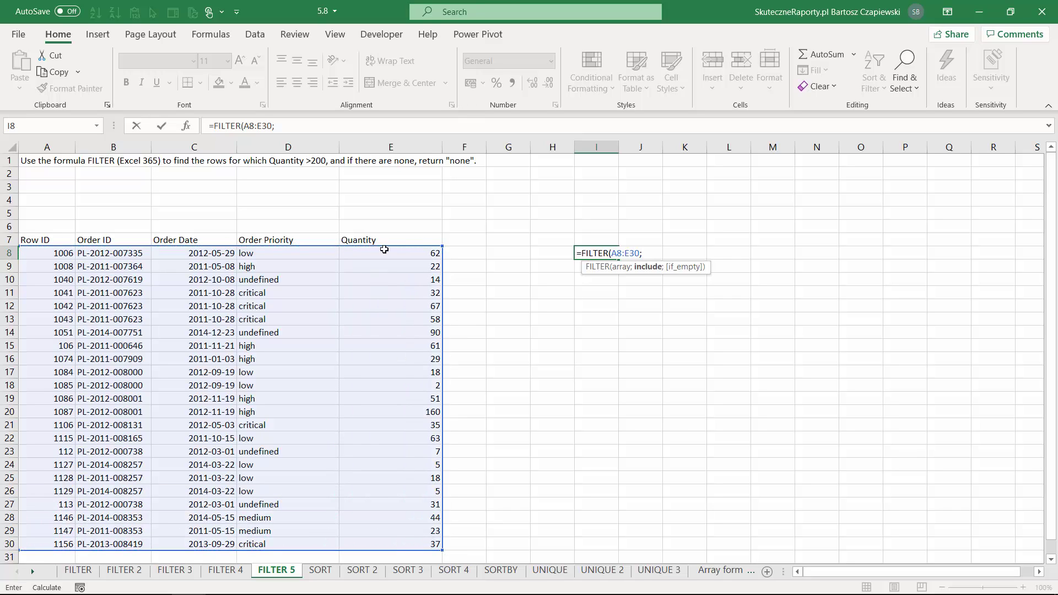
pyautogui.moveTo(385, 253); pyautogui.dragTo(385, 538)
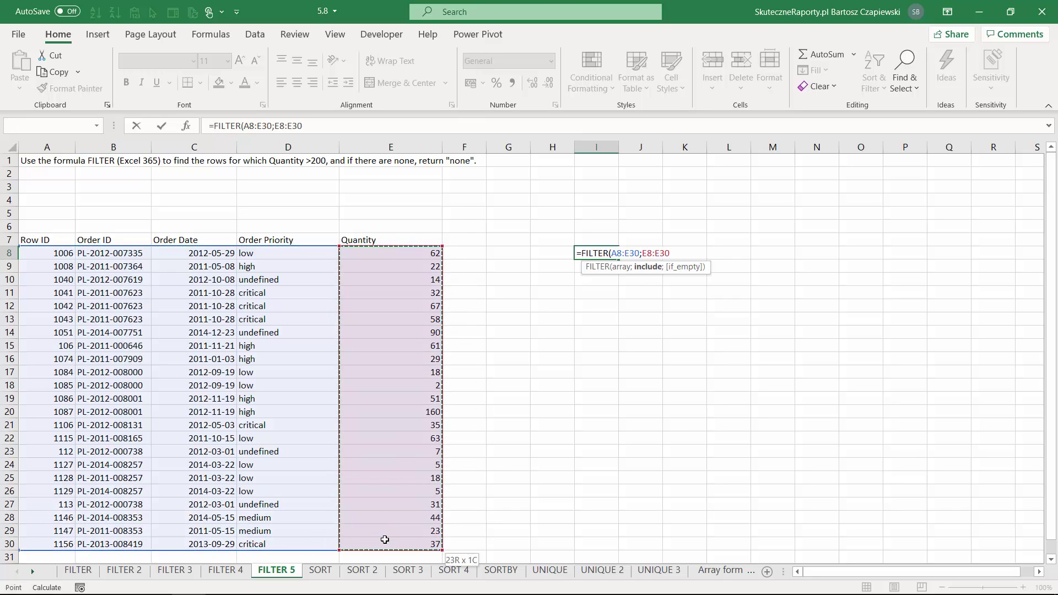
pyautogui.write('>200')
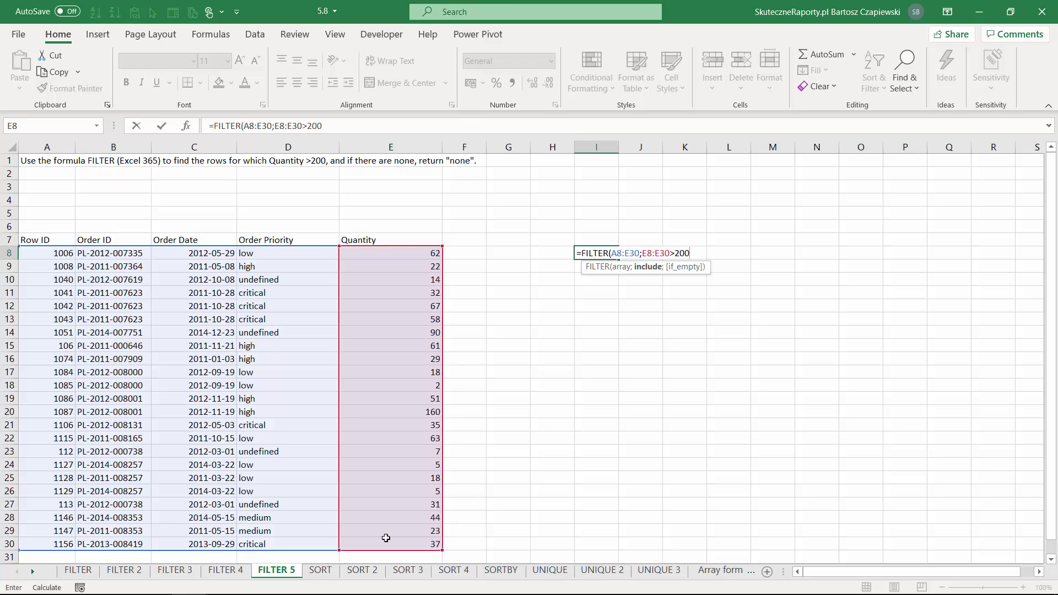
pyautogui.press('Return')
# - Add "none" as the if_empty argument of the FILTER formula in I8 and enter the formula
pyautogui.press('Up')
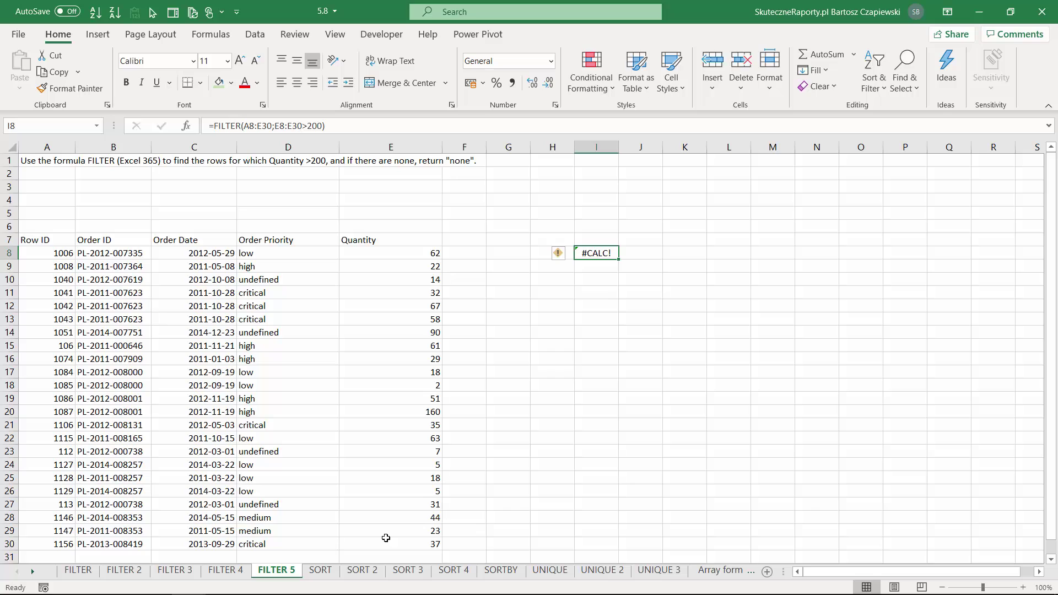
pyautogui.click(346, 130)
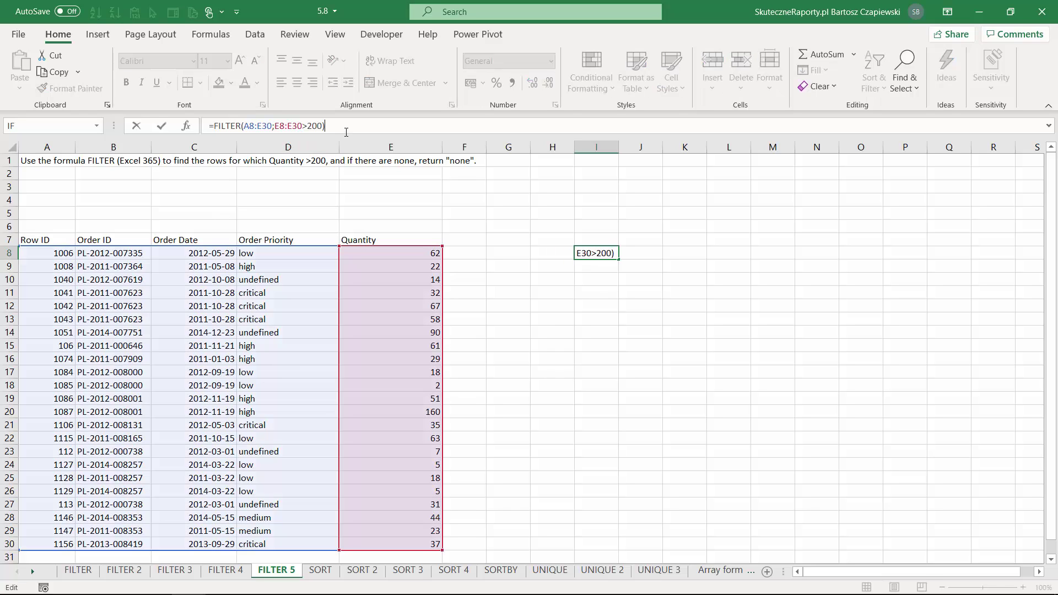
pyautogui.press('BackSpace')
pyautogui.write(';')
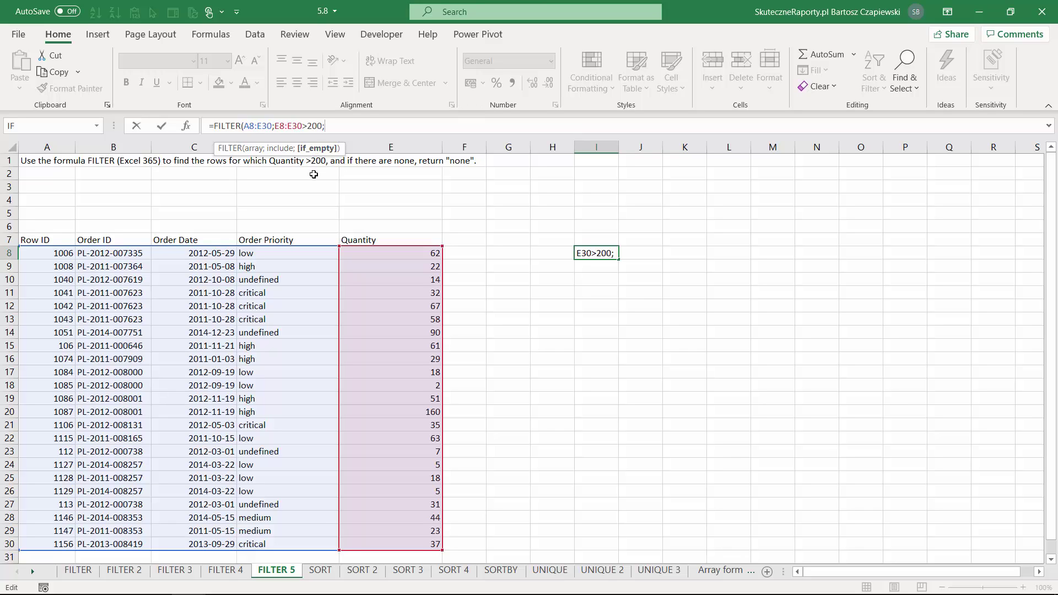
pyautogui.write('"none")')
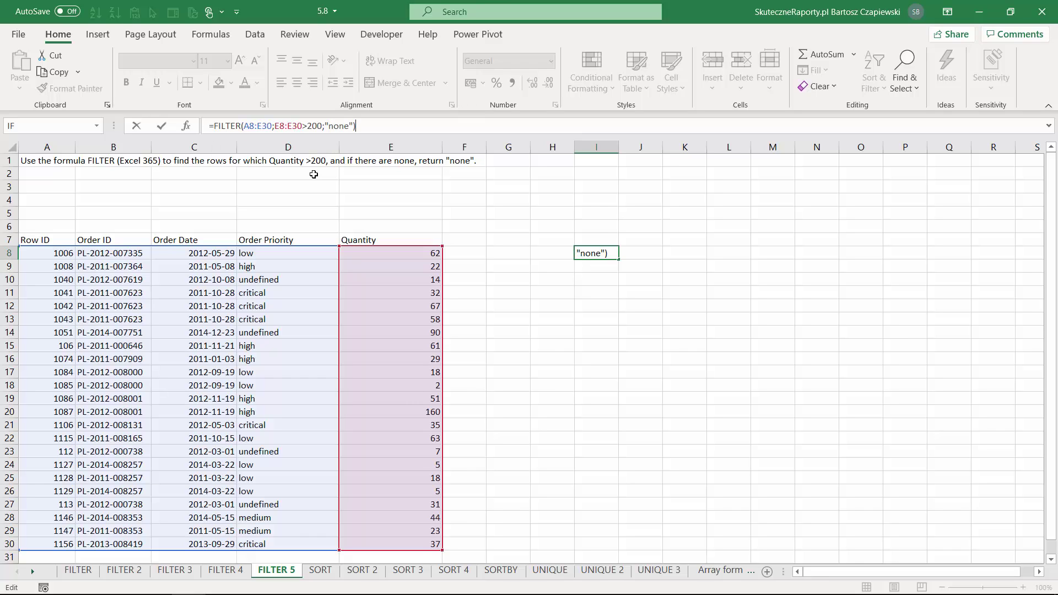
pyautogui.press('Return')
pyautogui.click(597, 255)
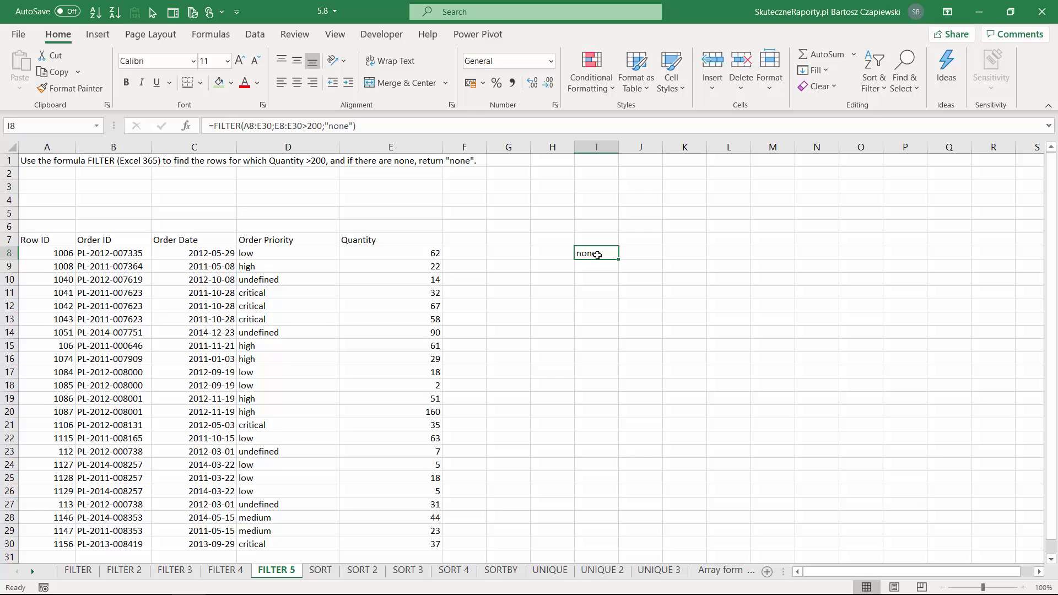
# - On the SORT sheet, enter a SORT formula in E8 for the order dates in A8:A30
pyautogui.hotkey('ctrl', 'pagedown')
pyautogui.click(380, 252)
pyautogui.write('=s')
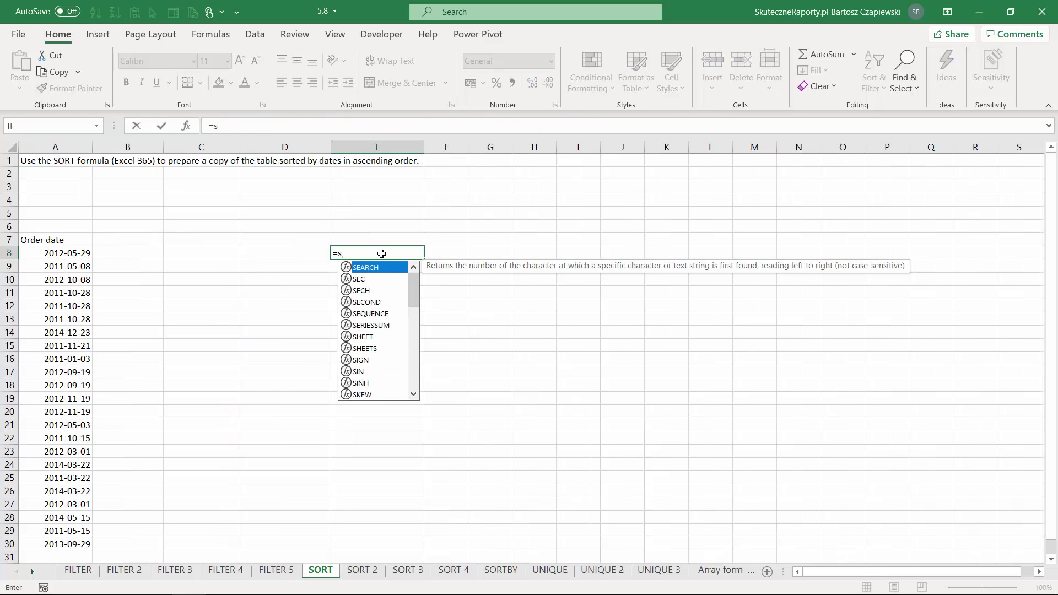
pyautogui.write('or')
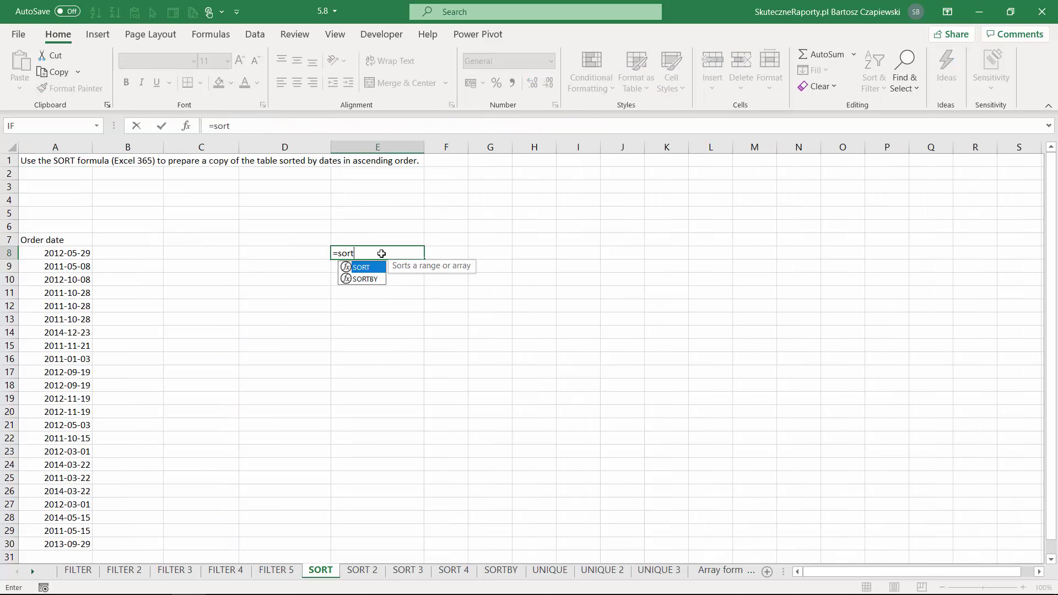
pyautogui.write('t')
pyautogui.press('Tab')
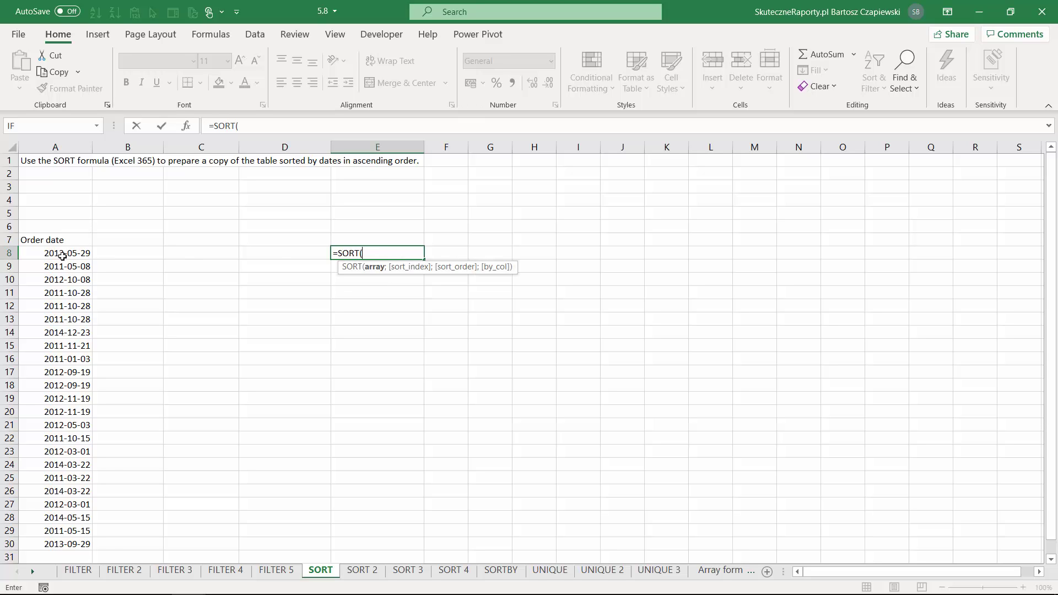
pyautogui.moveTo(64, 256); pyautogui.dragTo(62, 542)
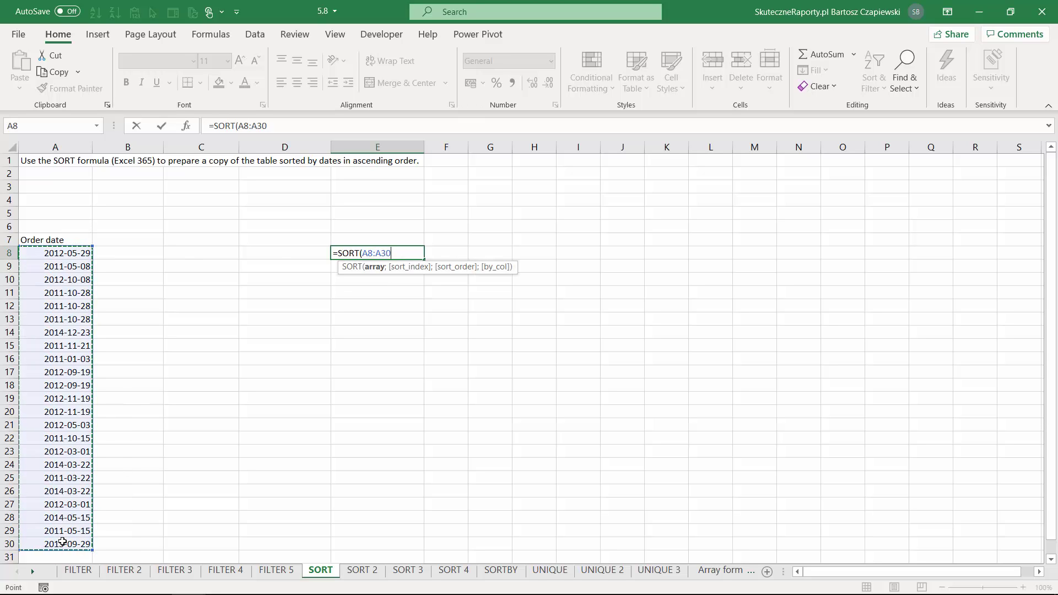
pyautogui.write(')')
pyautogui.press('Return')
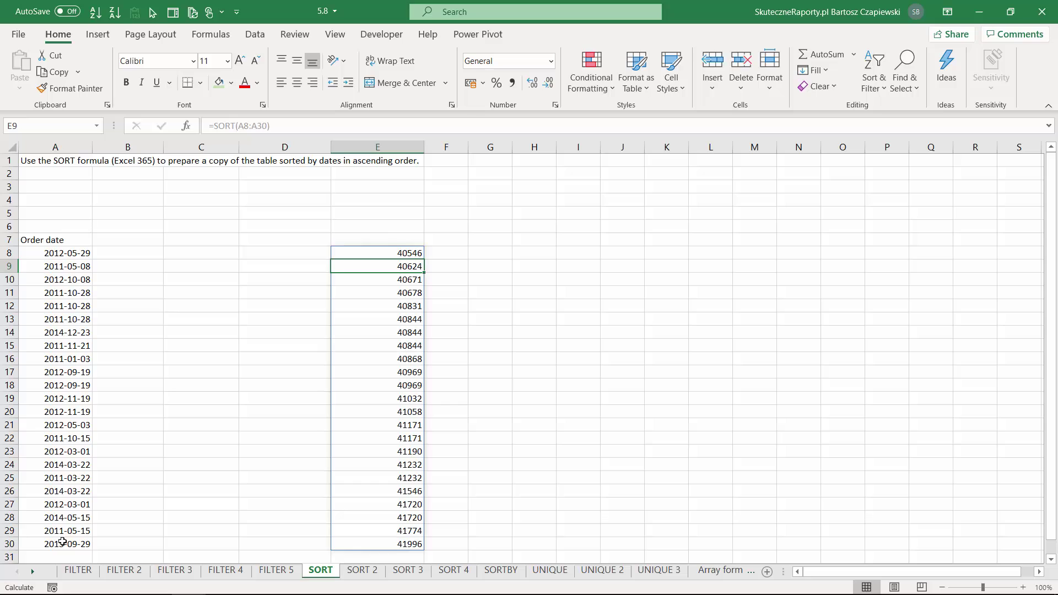
# - Format the sorted order dates in E8:E30 as Short Date
pyautogui.press('Up')
pyautogui.hotkey('ctrl', 'shift', 'Down')
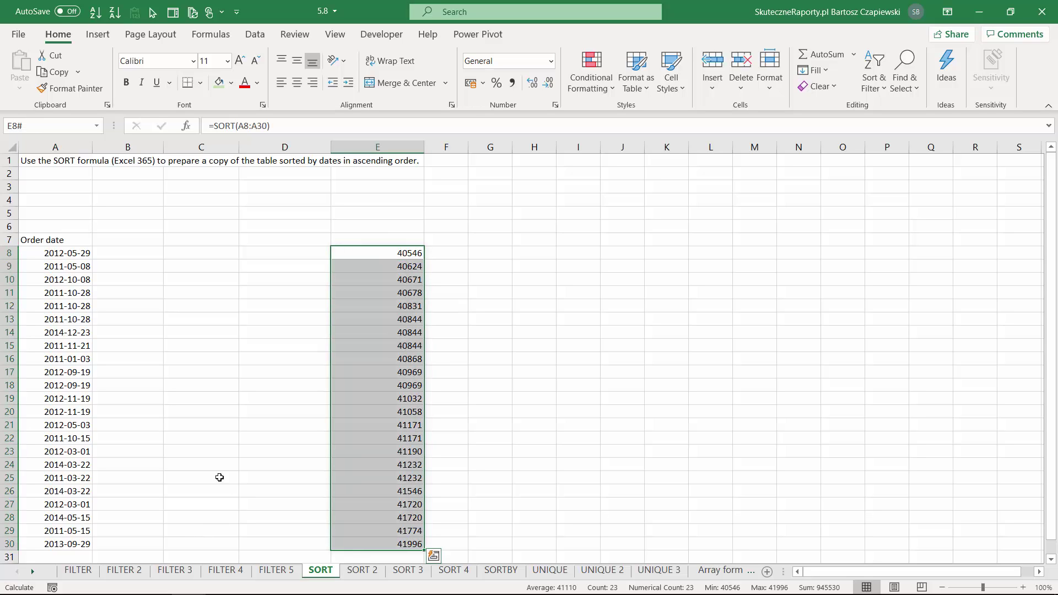
pyautogui.click(551, 62)
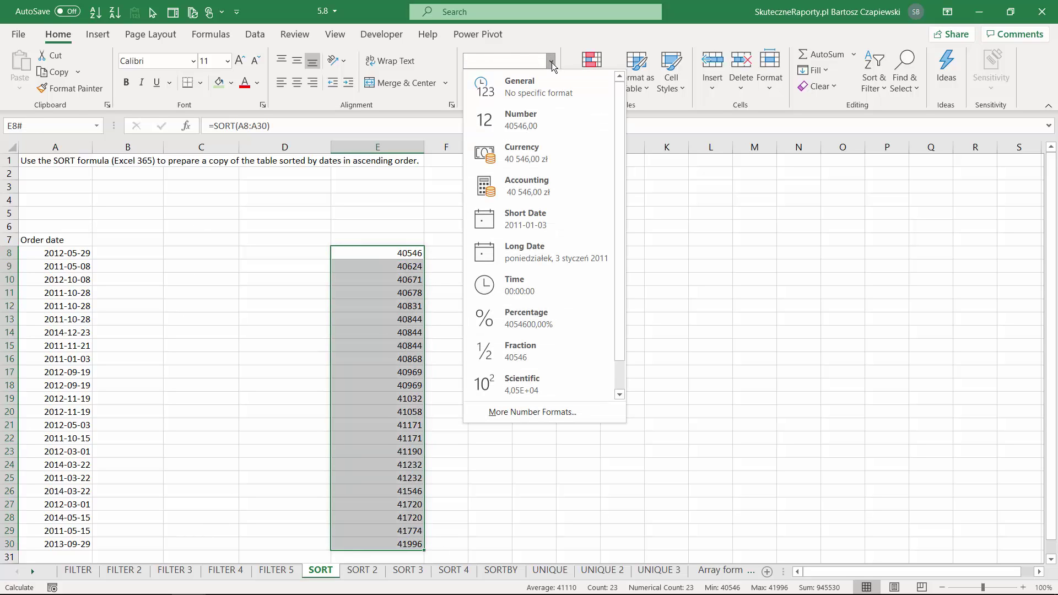
pyautogui.click(527, 219)
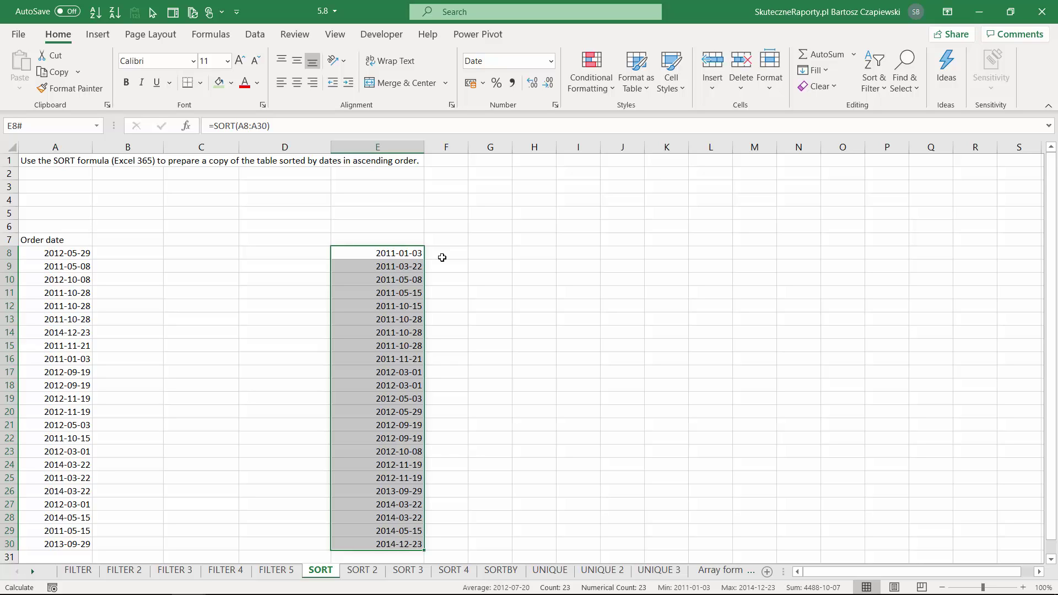
# - On the SORT 2 sheet, enter a SORT formula in E8 for A8:B30 with sort index 2
pyautogui.hotkey('ctrl', 'pagedown')
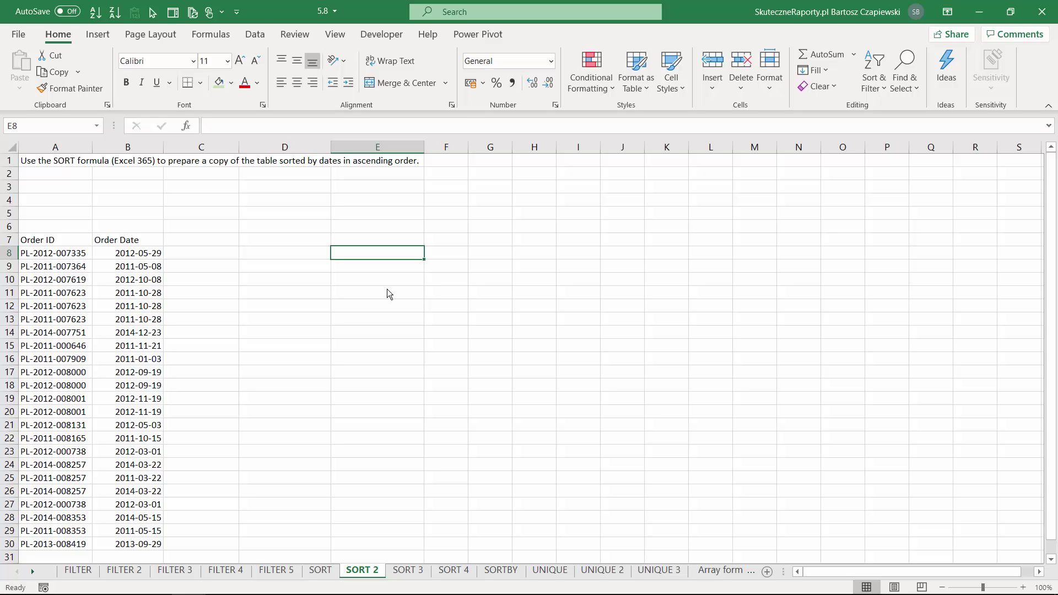
pyautogui.write('=sort')
pyautogui.press('Tab')
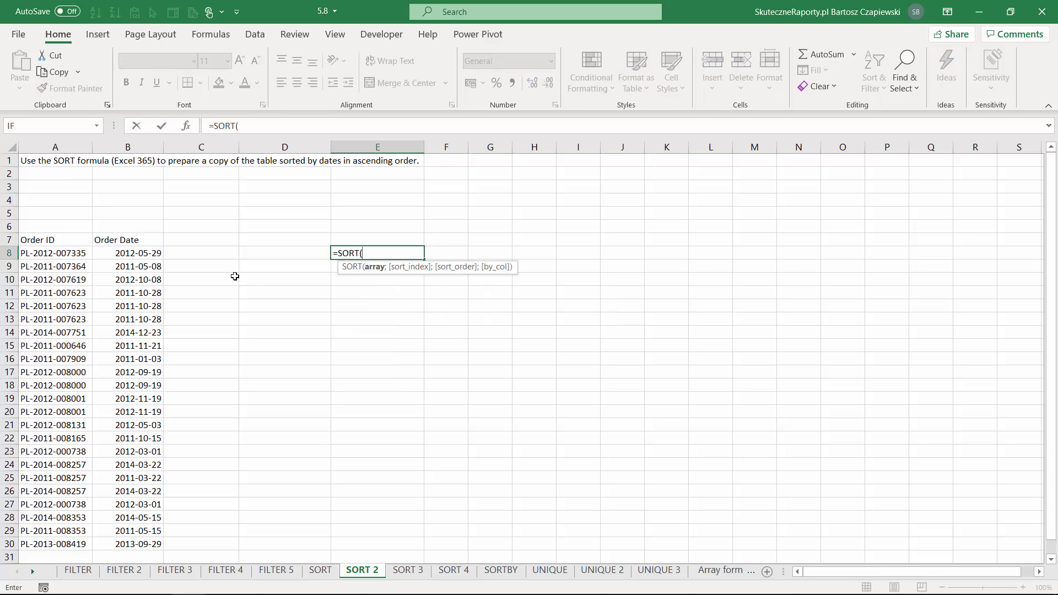
pyautogui.moveTo(48, 253); pyautogui.dragTo(138, 537)
pyautogui.write(';')
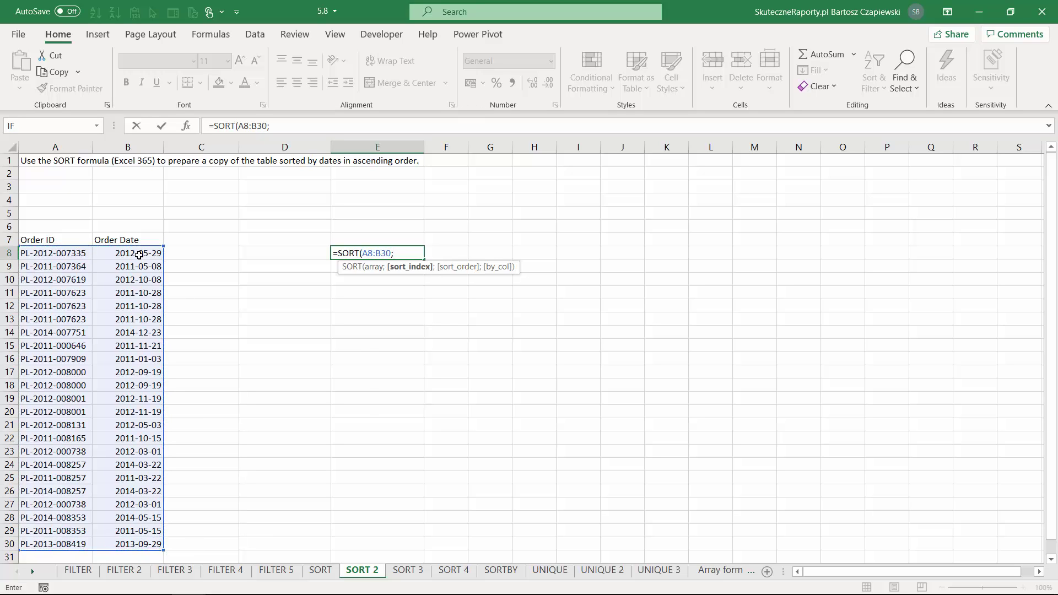
pyautogui.write('2)')
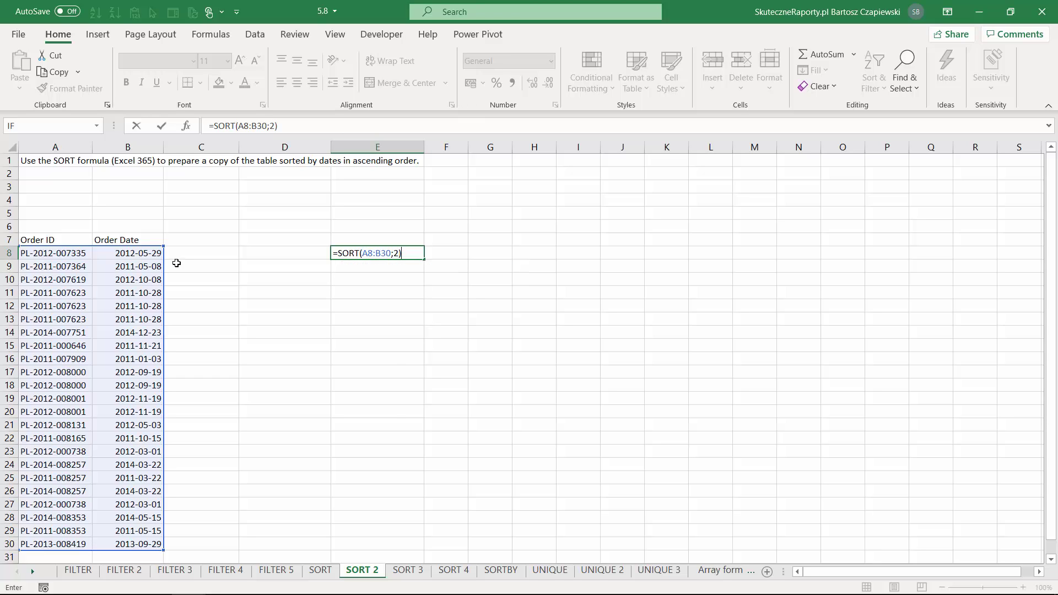
pyautogui.press('Return')
# - Format the sorted order dates in F8:F30 as Short Date
pyautogui.press('Up')
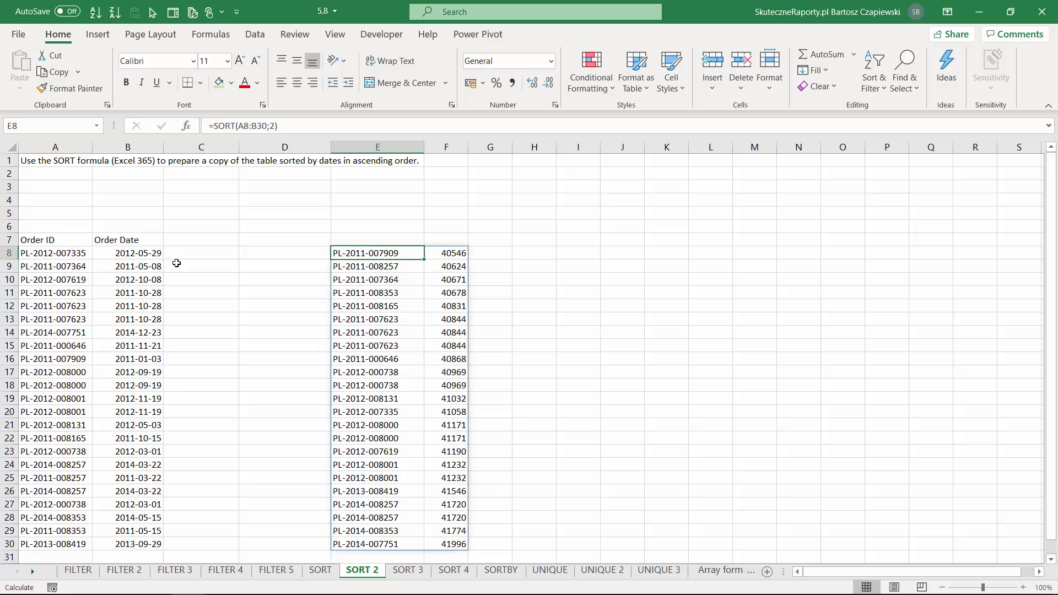
pyautogui.press('Right')
pyautogui.hotkey('ctrl', 'shift', 'Down')
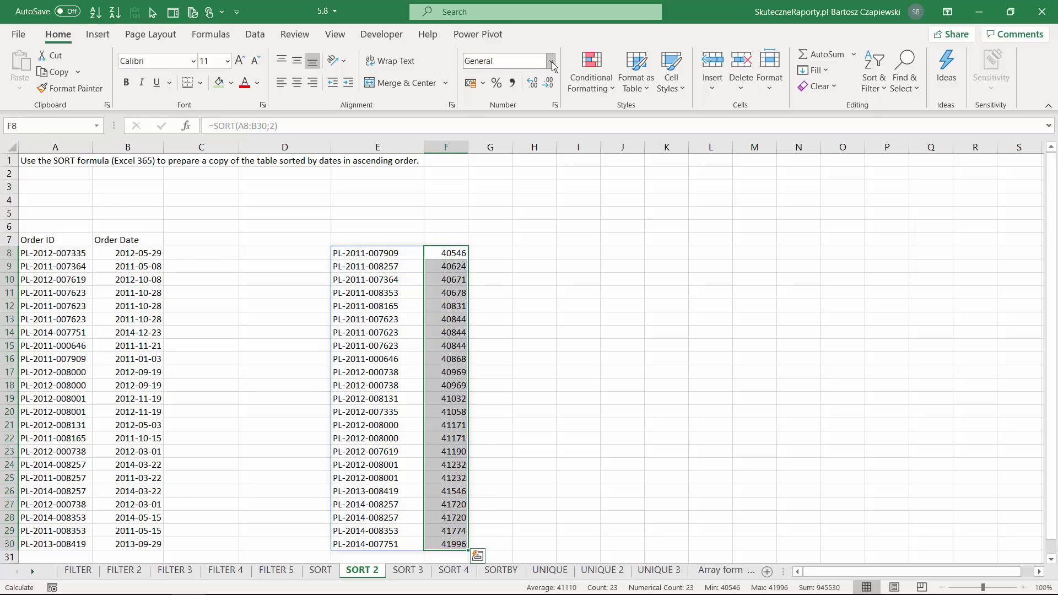
pyautogui.click(551, 61)
pyautogui.click(523, 232)
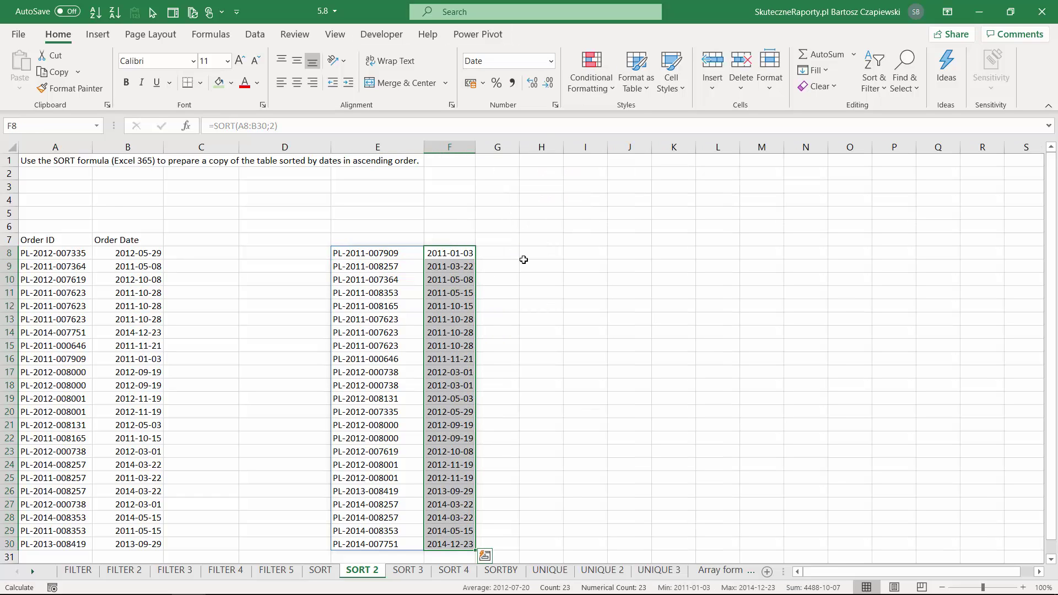
pyautogui.click(525, 257)
# - On the SORT 3 sheet, enter a SORT formula in D8 for A8:A30 with sort order -1, leaving the sort index empty
pyautogui.hotkey('ctrl', 'pagedown')
pyautogui.click(299, 252)
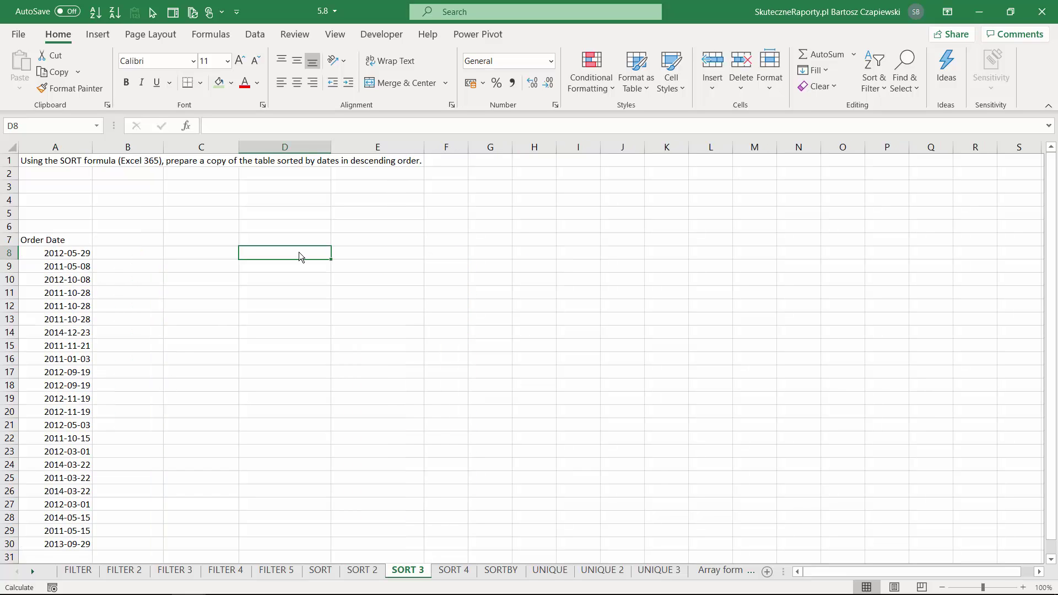
pyautogui.write('=sort')
pyautogui.press('Tab')
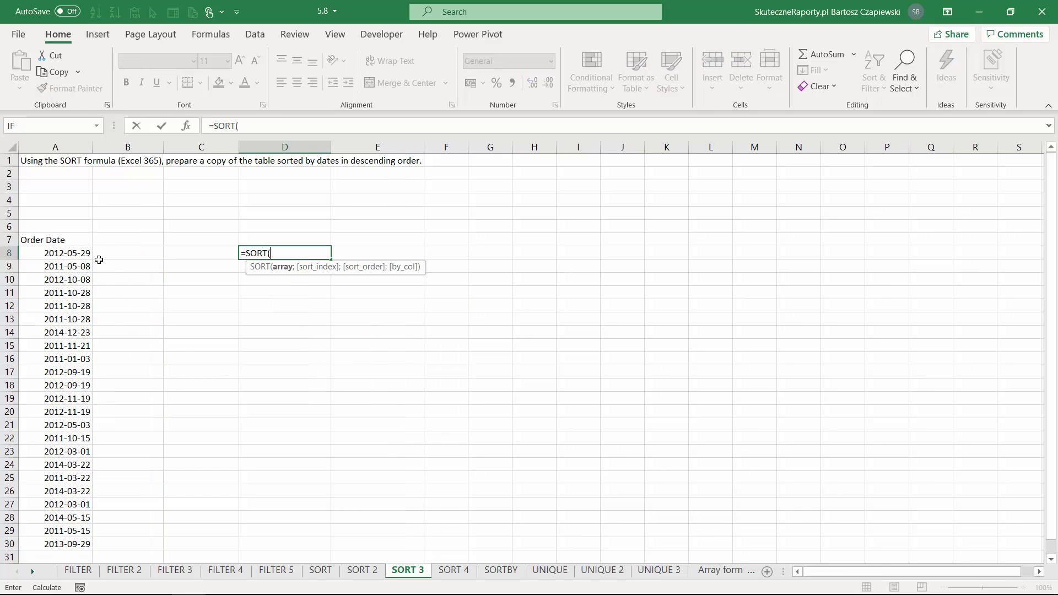
pyautogui.moveTo(82, 255); pyautogui.dragTo(76, 545)
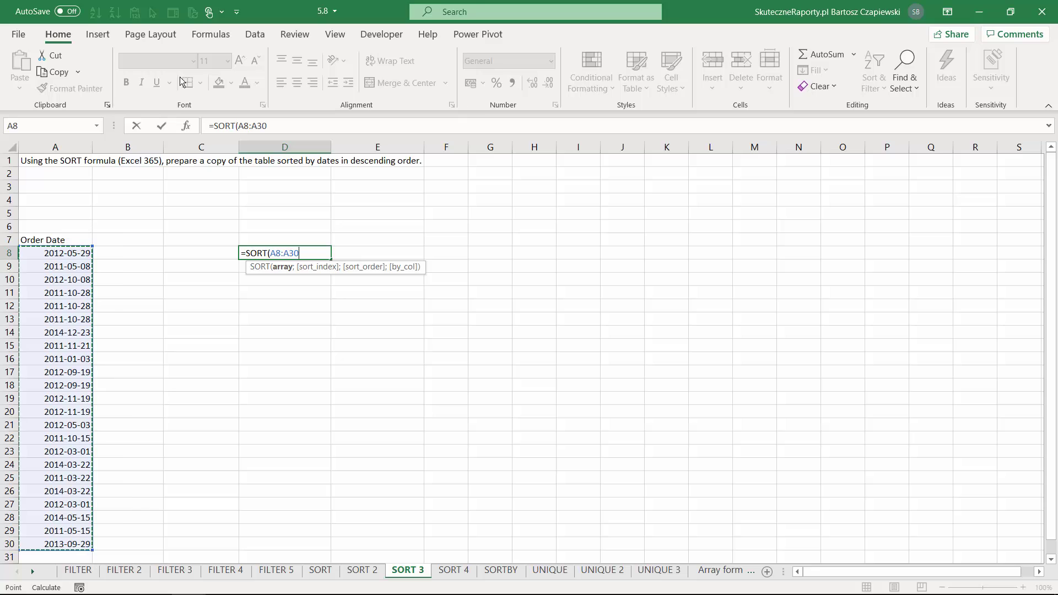
pyautogui.click(185, 126)
pyautogui.click(639, 274)
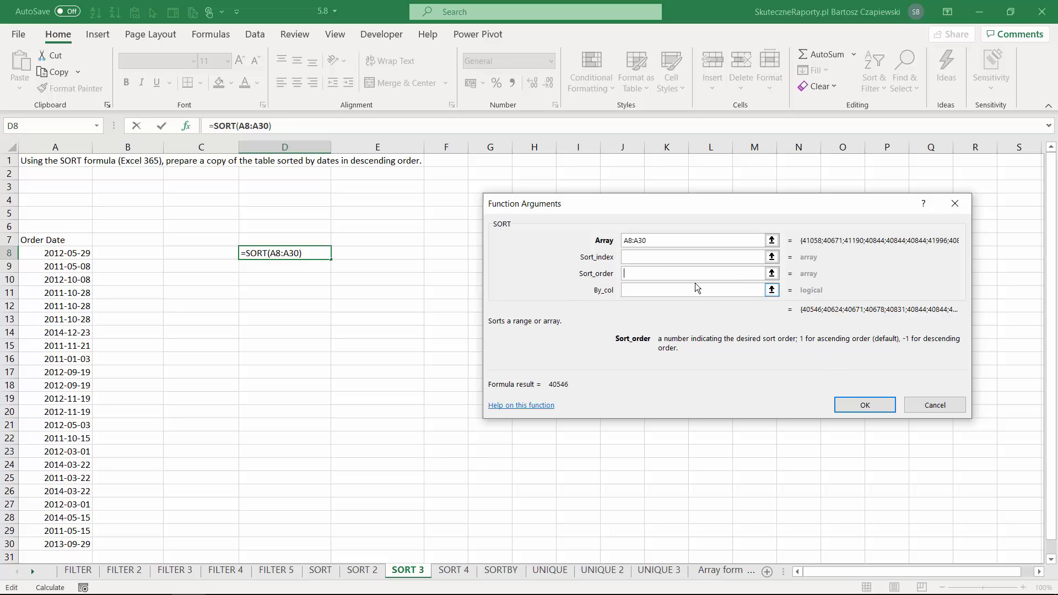
pyautogui.write('-1')
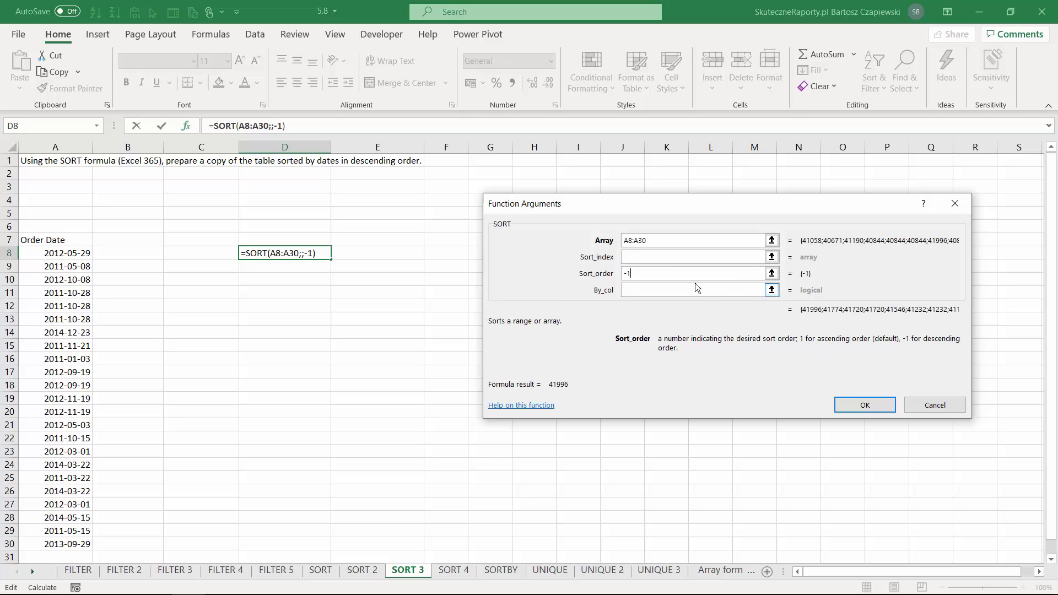
pyautogui.click(864, 406)
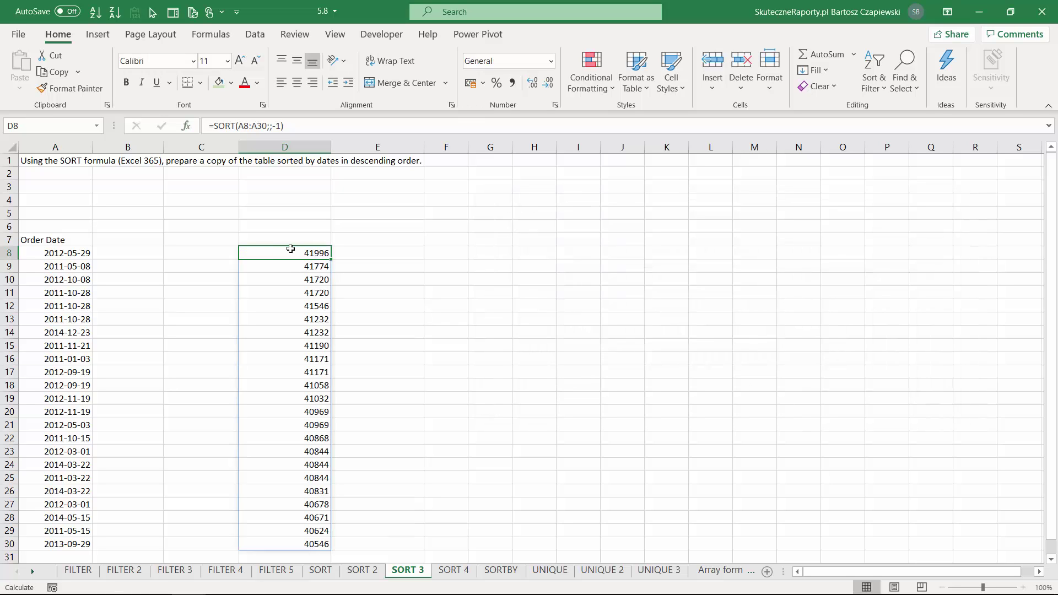
# - Format the descending order dates in D8:D30 as Short Date
pyautogui.hotkey('ctrl', 'shift', 'Down')
pyautogui.click(551, 61)
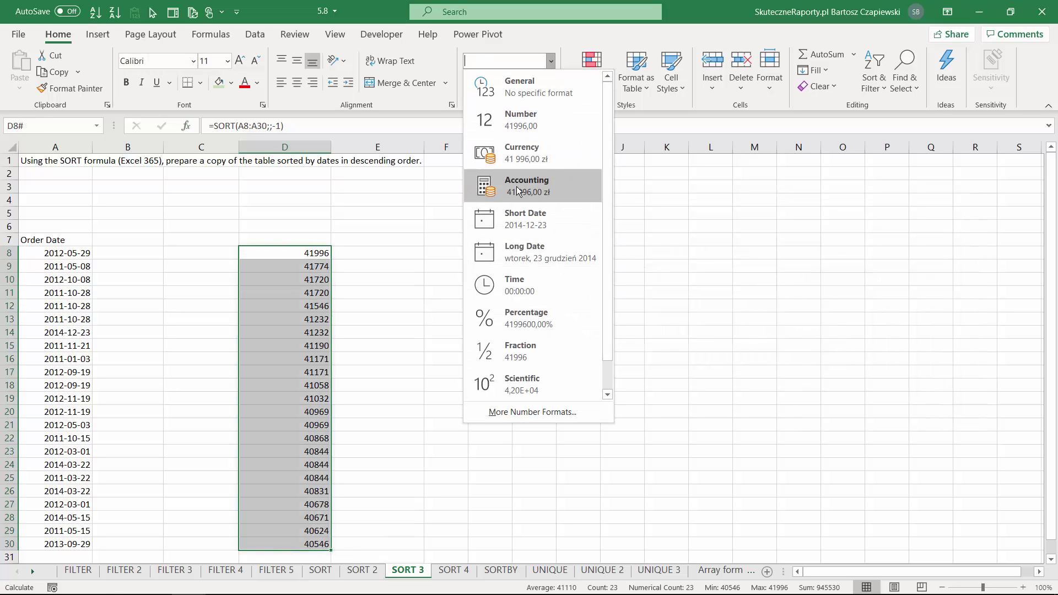
pyautogui.click(521, 220)
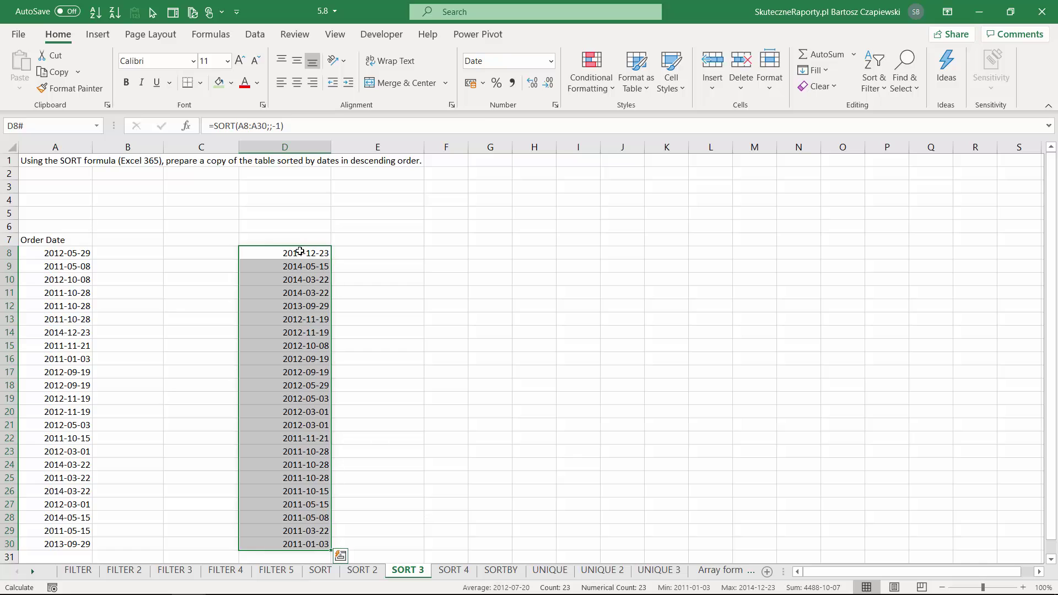
# - On the SORT 4 sheet, enter a SORT formula in J8 for Table1 with sort index 5 and sort order -1
pyautogui.hotkey('ctrl', 'pagedown')
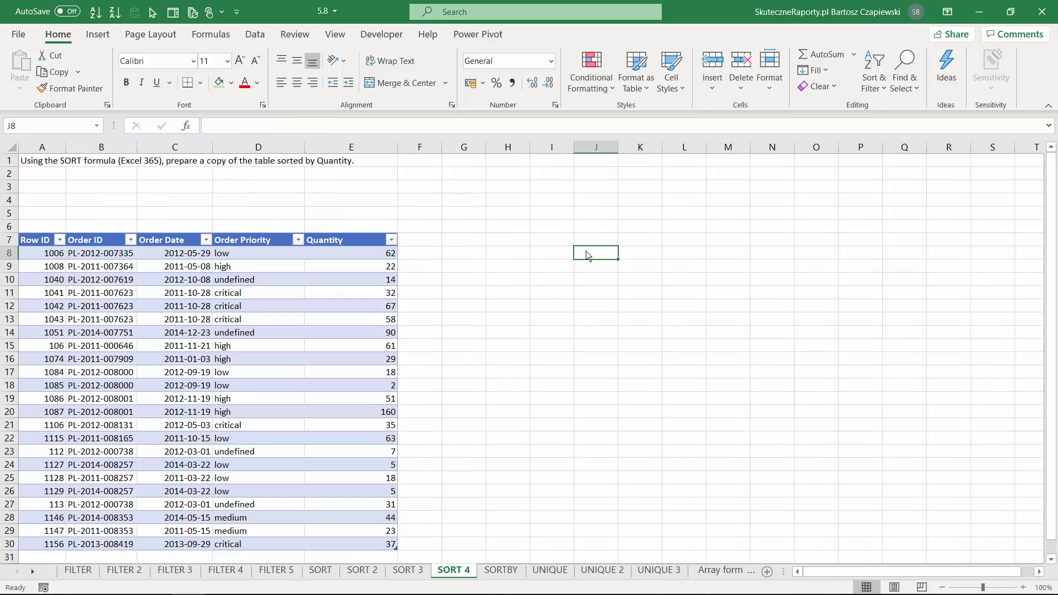
pyautogui.write('=sort')
pyautogui.press('Tab')
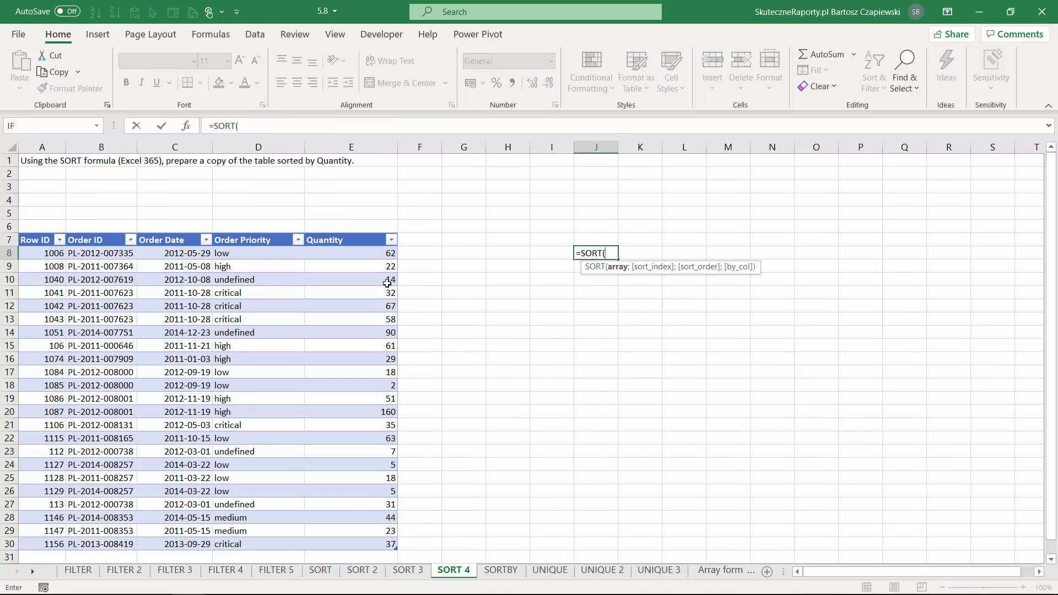
pyautogui.click(47, 253)
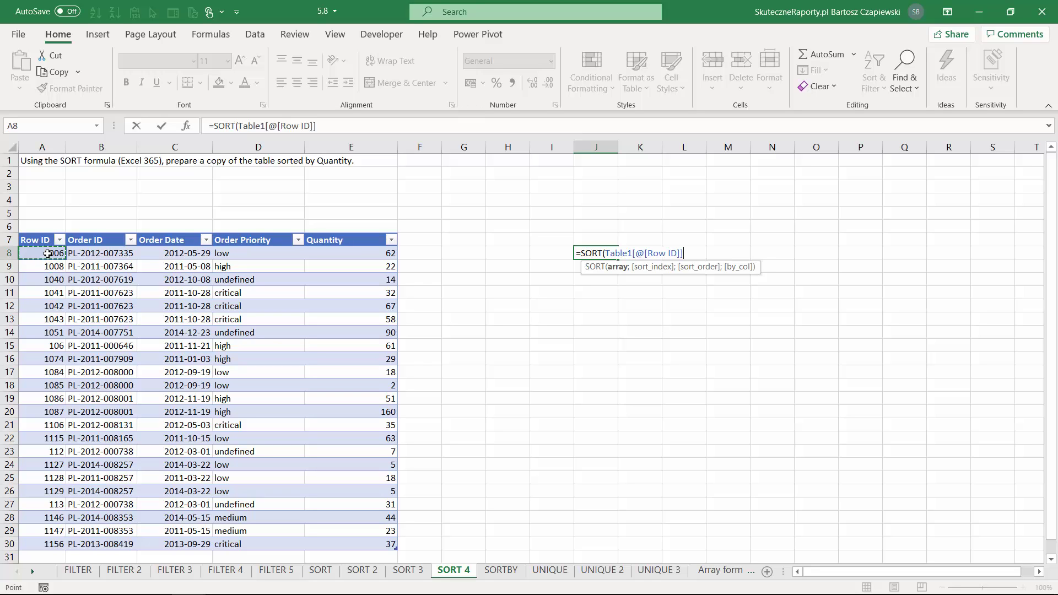
pyautogui.moveTo(386, 544); pyautogui.dragTo(4, 240)
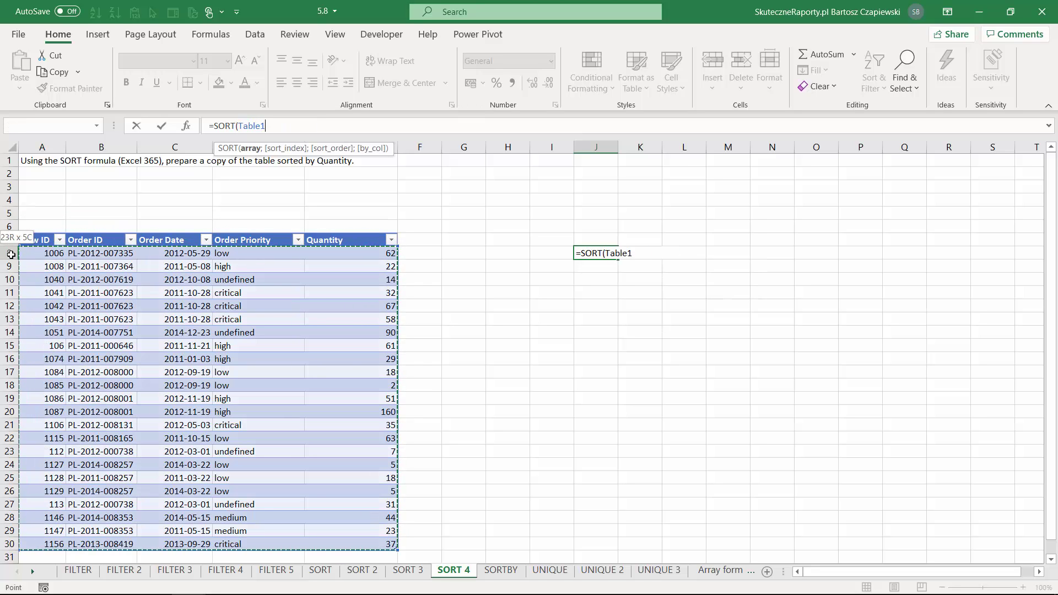
pyautogui.write(';')
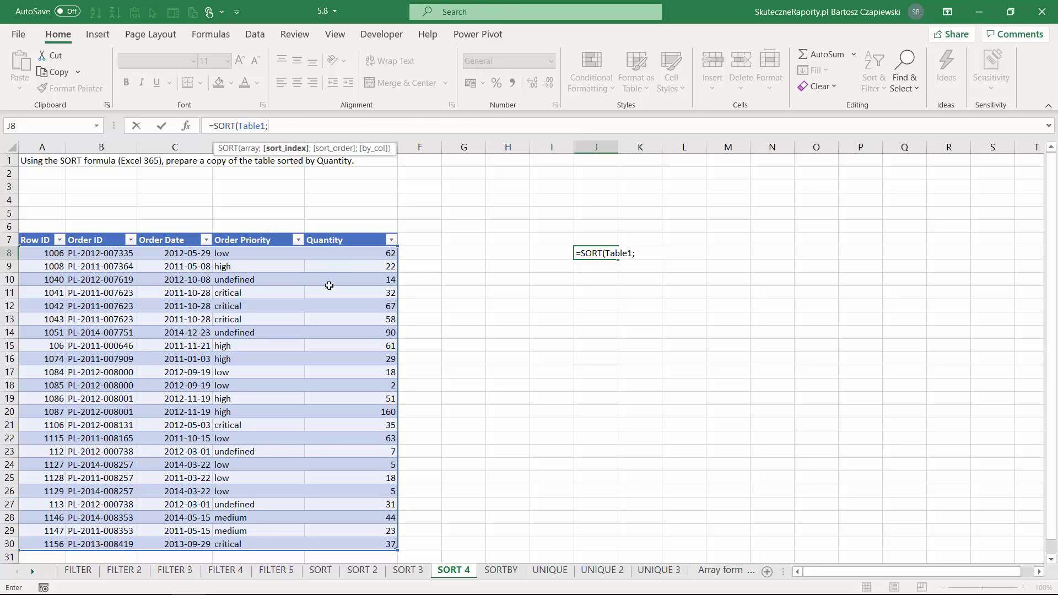
pyautogui.write('5;')
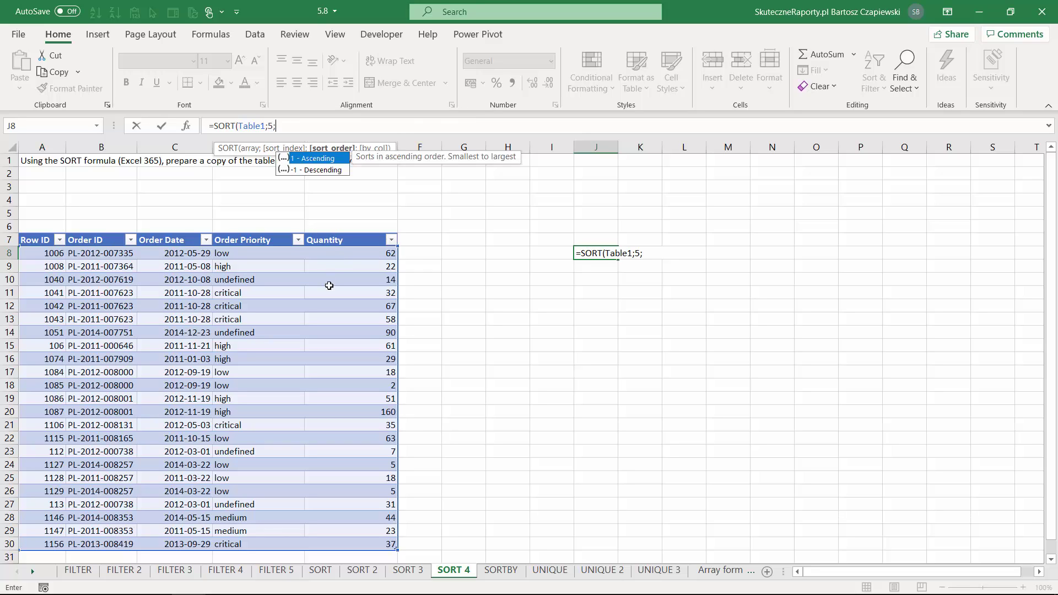
pyautogui.press('Down')
pyautogui.press('Tab')
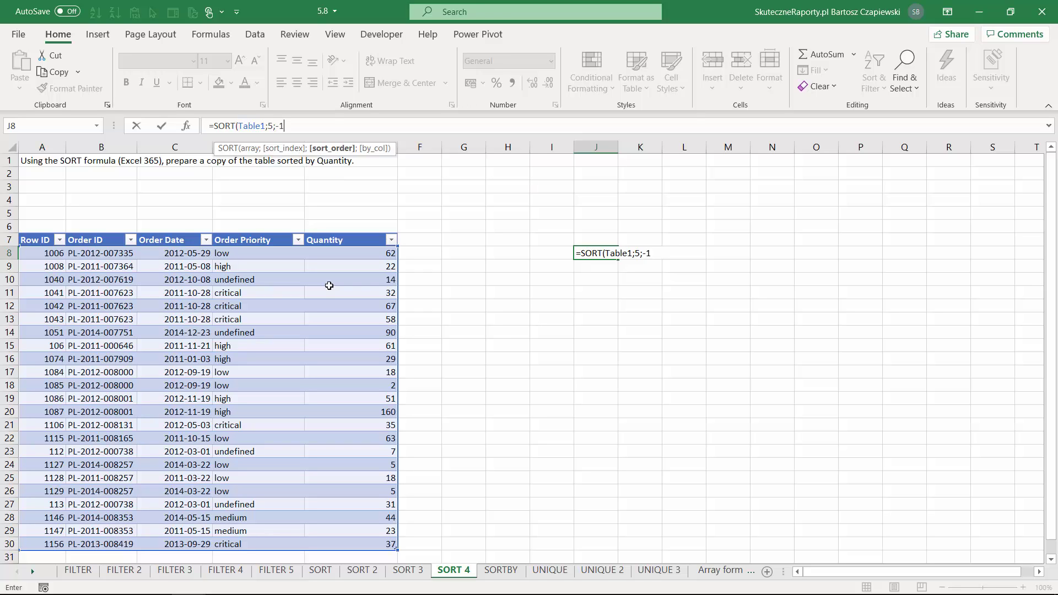
pyautogui.write(')')
pyautogui.press('Return')
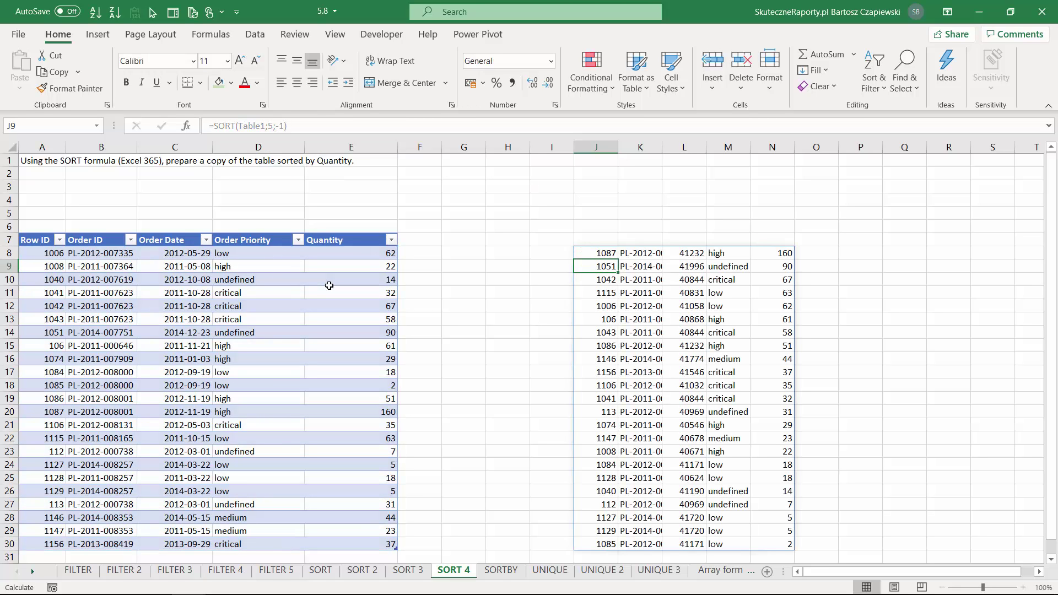
pyautogui.click(588, 253)
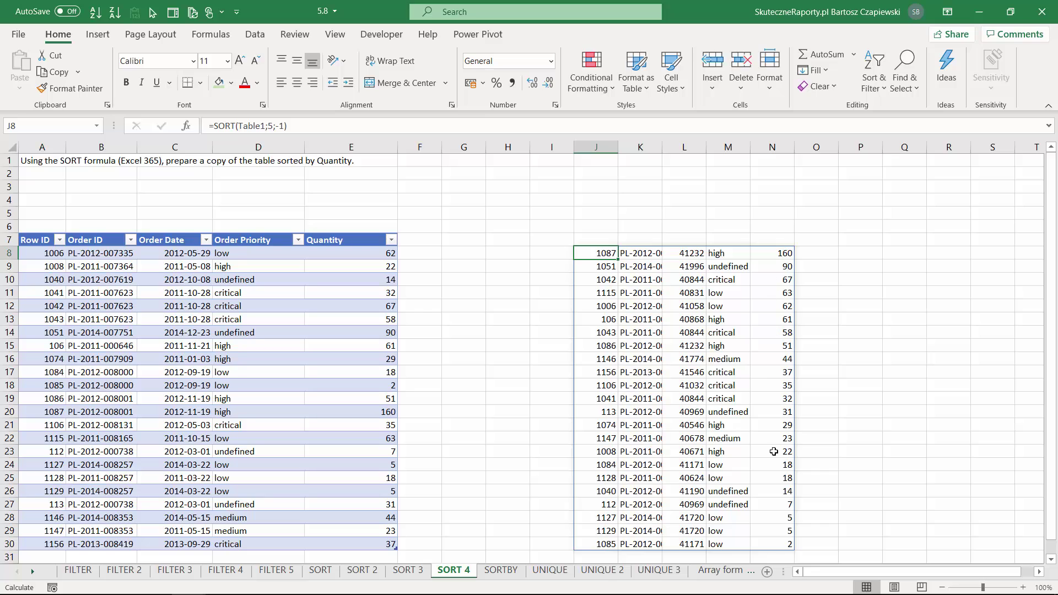
# - Switch to the SORTBY sheet
pyautogui.hotkey('ctrl', 'pagedown')
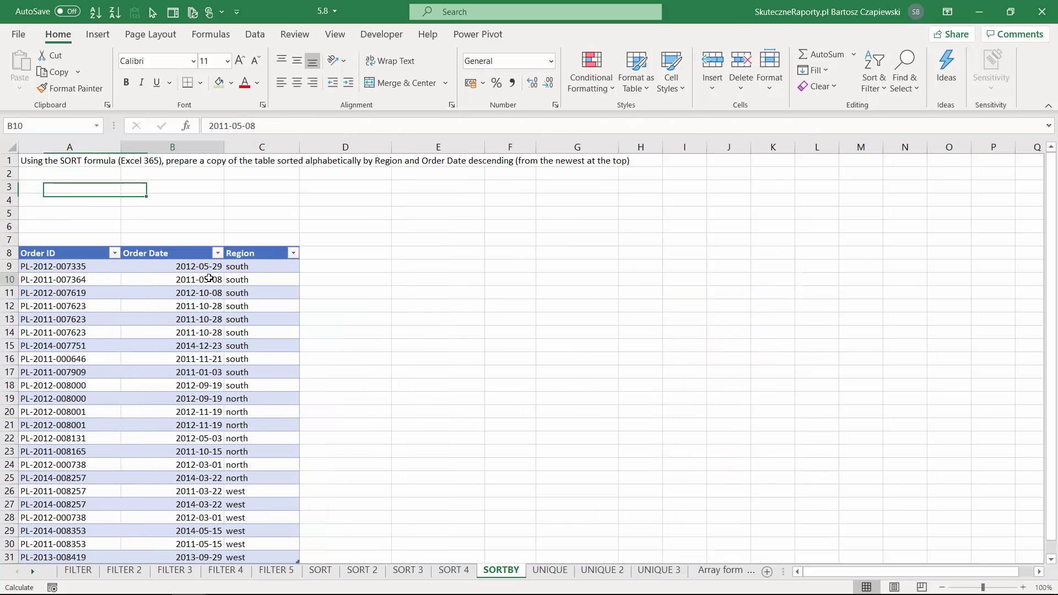
pyautogui.click(876, 83)
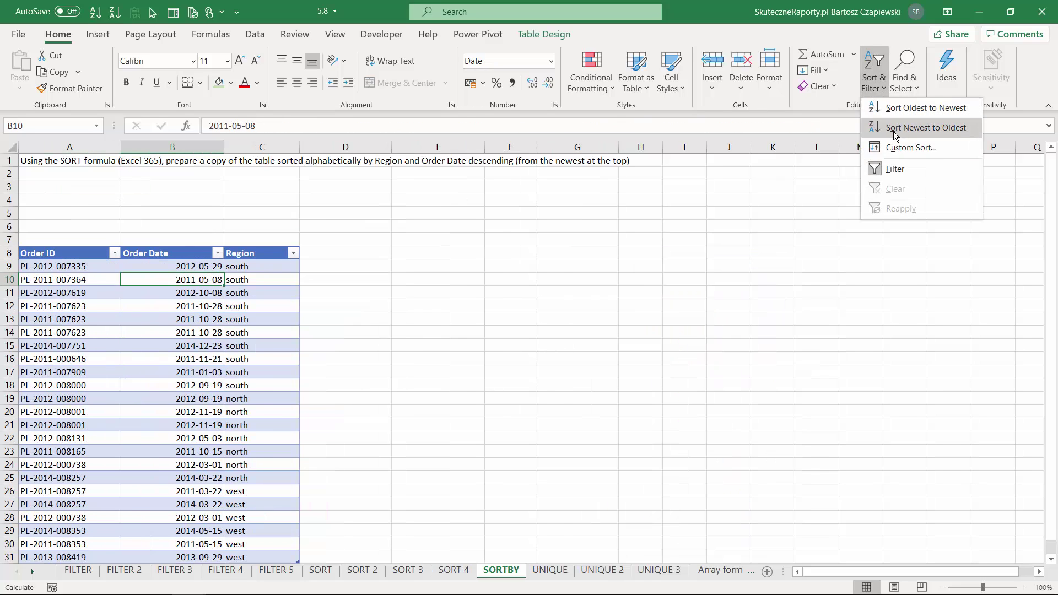
pyautogui.click(911, 134)
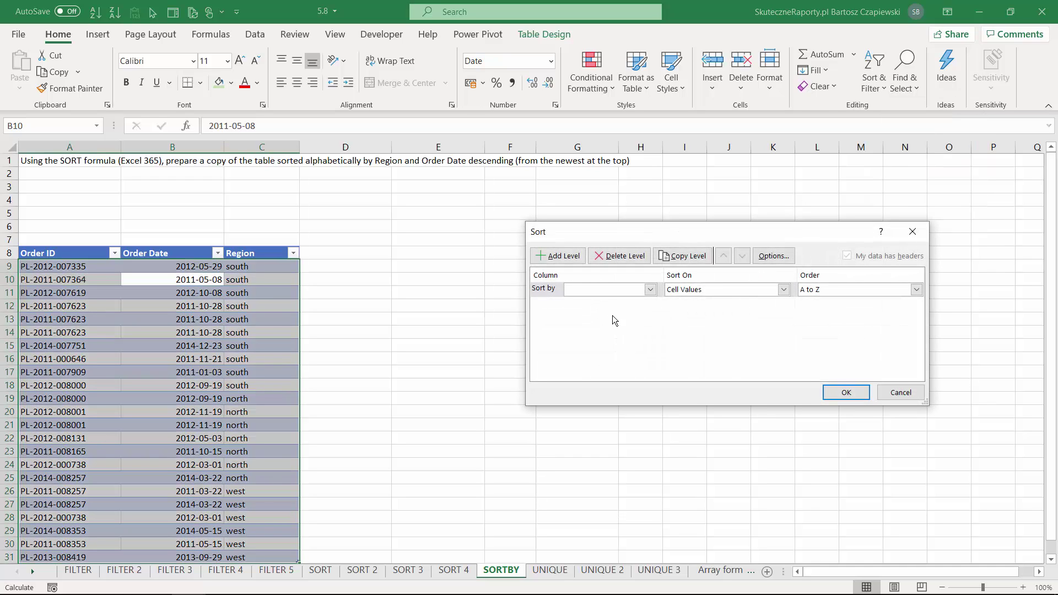
pyautogui.click(901, 392)
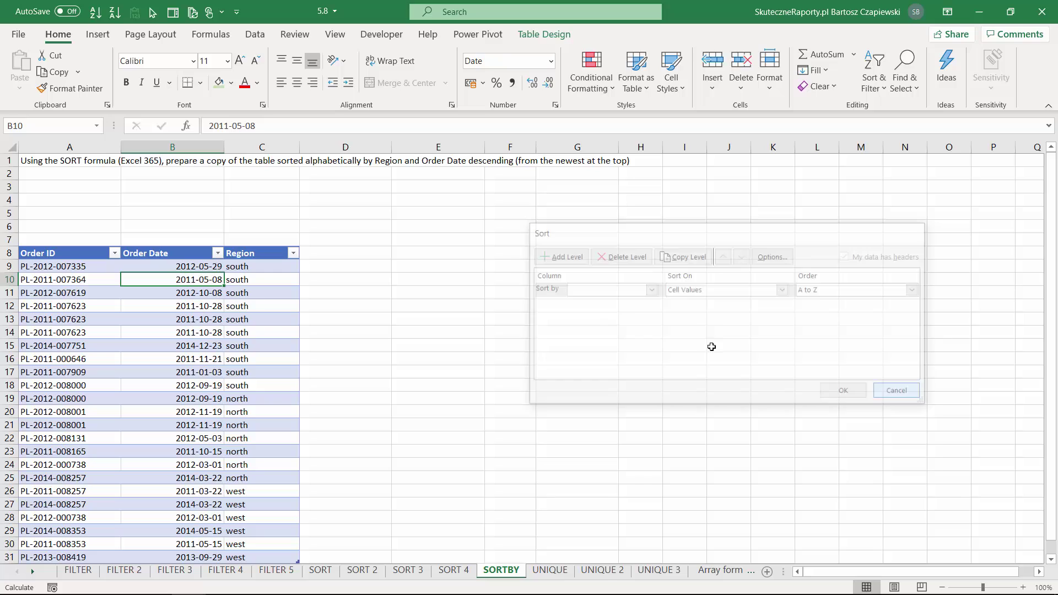
# - In F9, begin a SORTBY formula for the whole order table, using the Region column as first key with sort order 1
pyautogui.click(504, 266)
pyautogui.write('=sort')
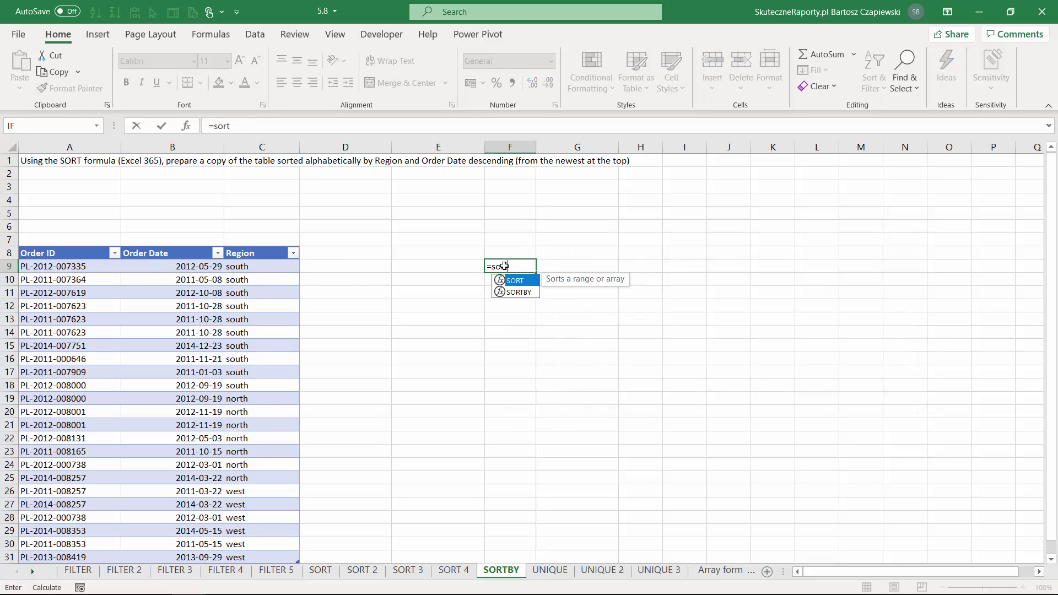
pyautogui.press('Down')
pyautogui.press('Tab')
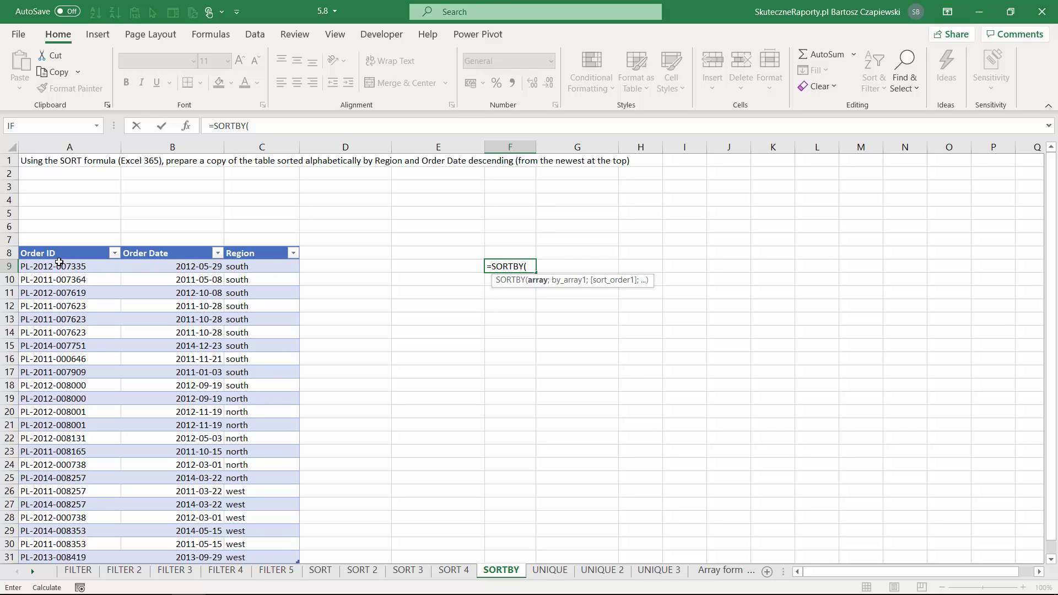
pyautogui.moveTo(59, 262); pyautogui.dragTo(280, 538)
pyautogui.write(';')
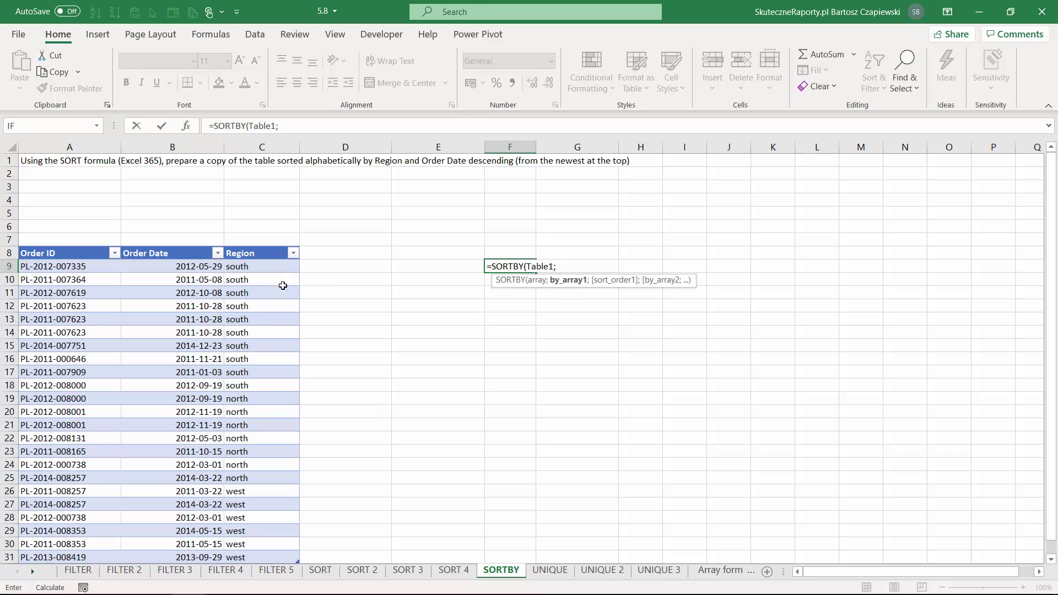
pyautogui.click(254, 257)
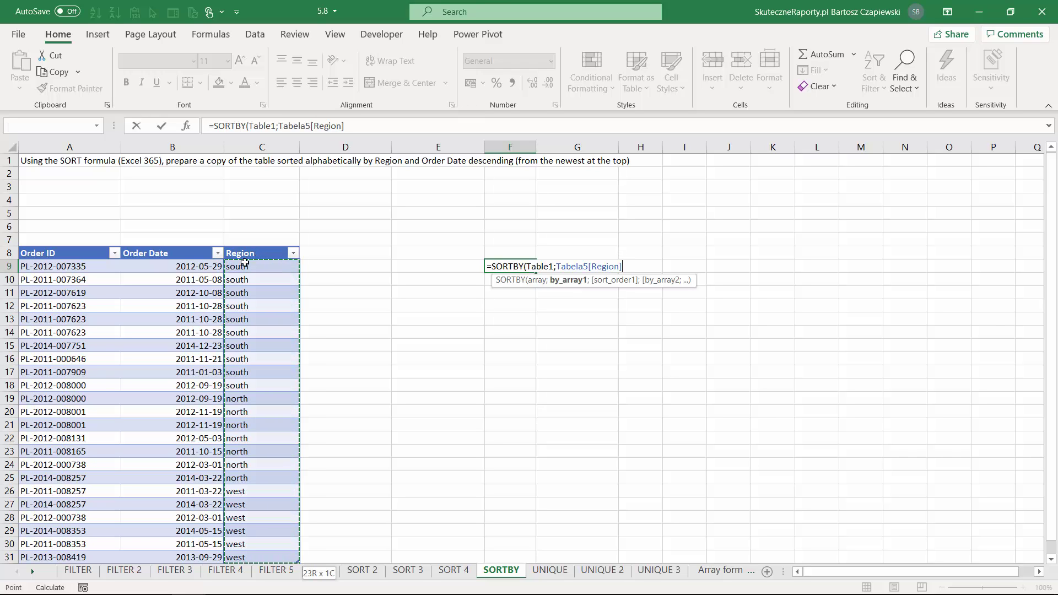
pyautogui.write(';1')
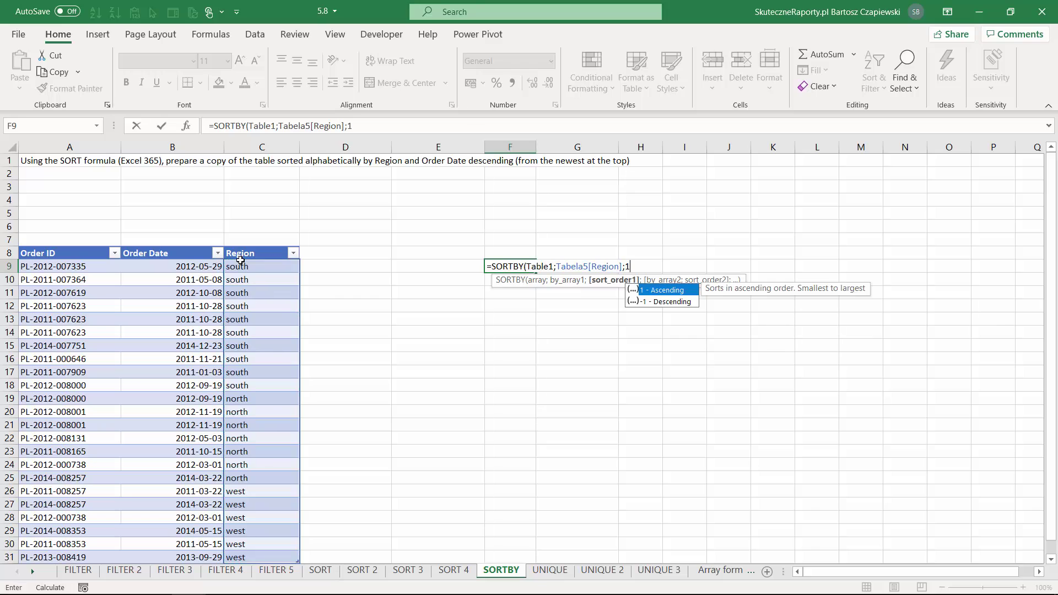
# - Add Order Date with sort order -1 as second key, completing the formula as =SORTBY(Tabela5;Tabela5[Region];1;Tabela5[Order Date];-1)
pyautogui.write(';')
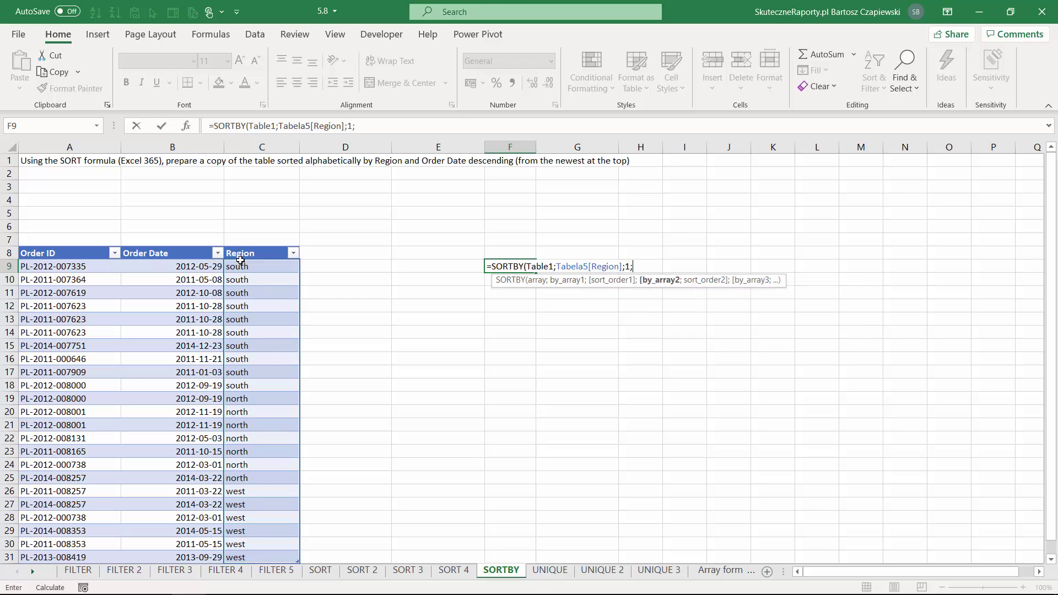
pyautogui.click(193, 266)
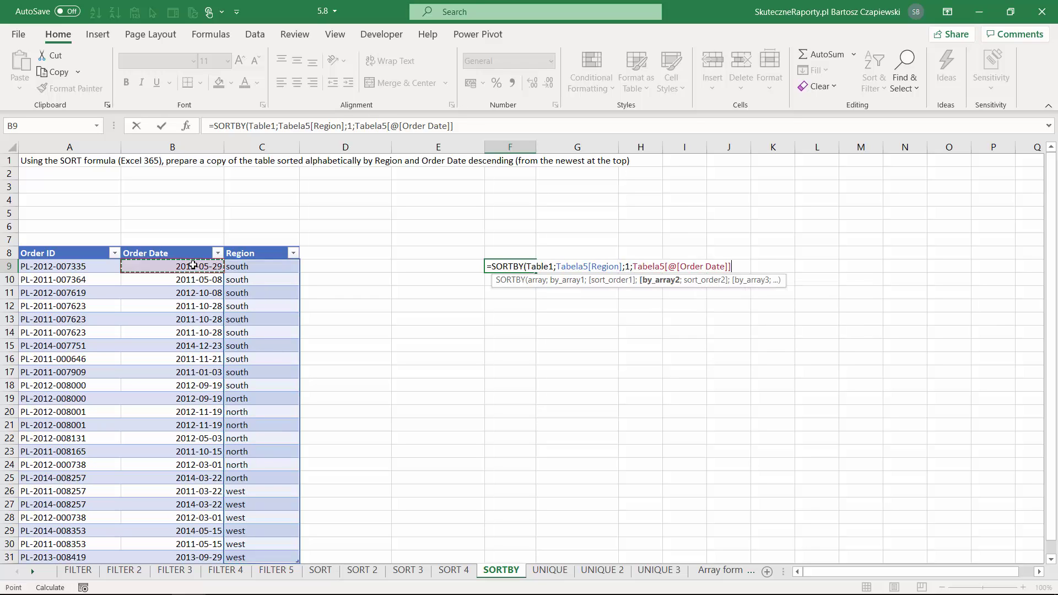
pyautogui.hotkey('ctrl', 'shift', 'Down')
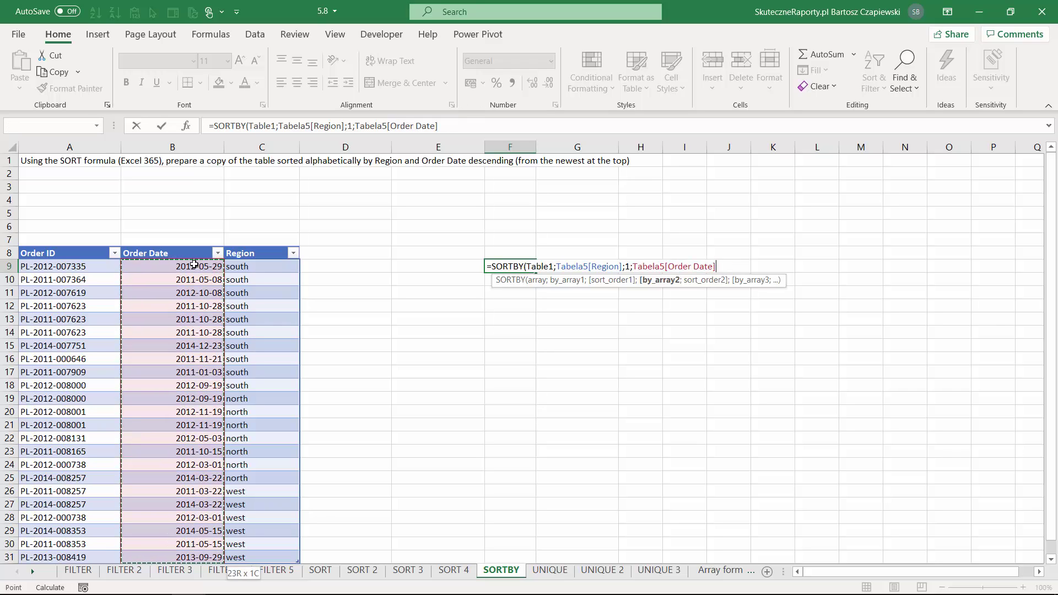
pyautogui.write(';')
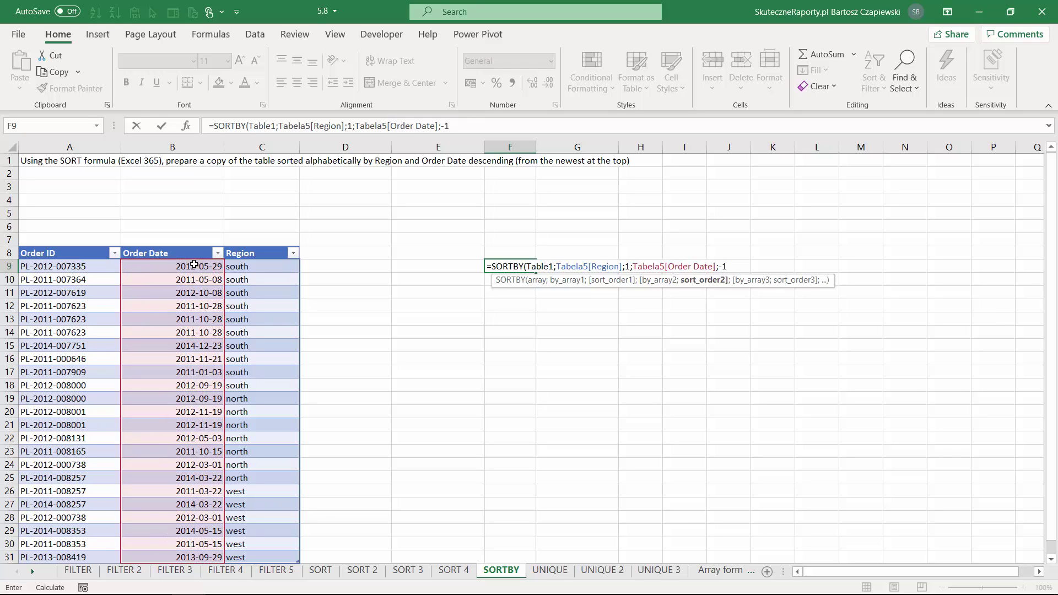
pyautogui.write('-1)')
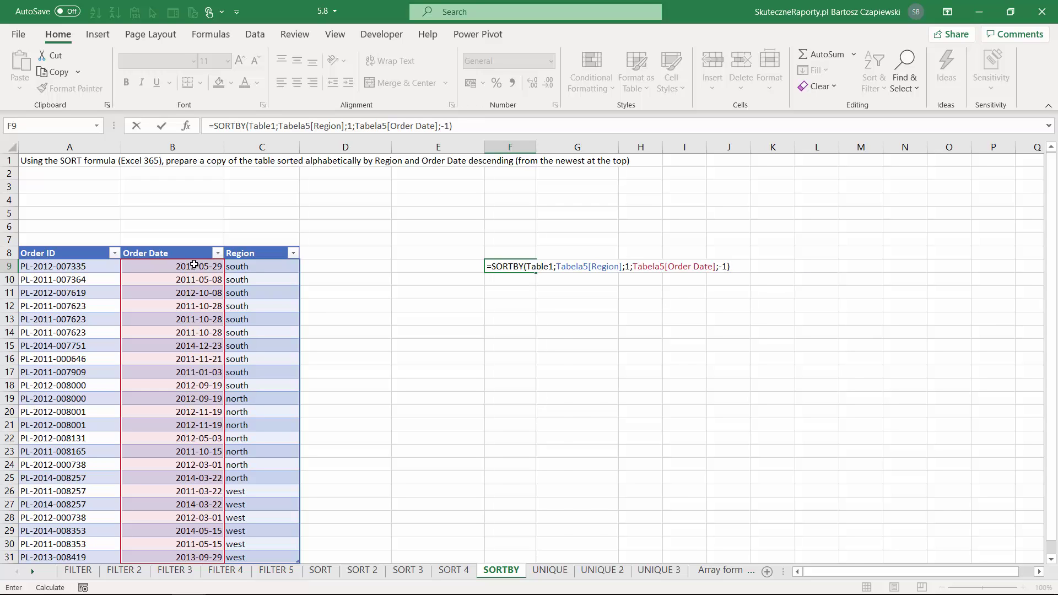
pyautogui.press('Return')
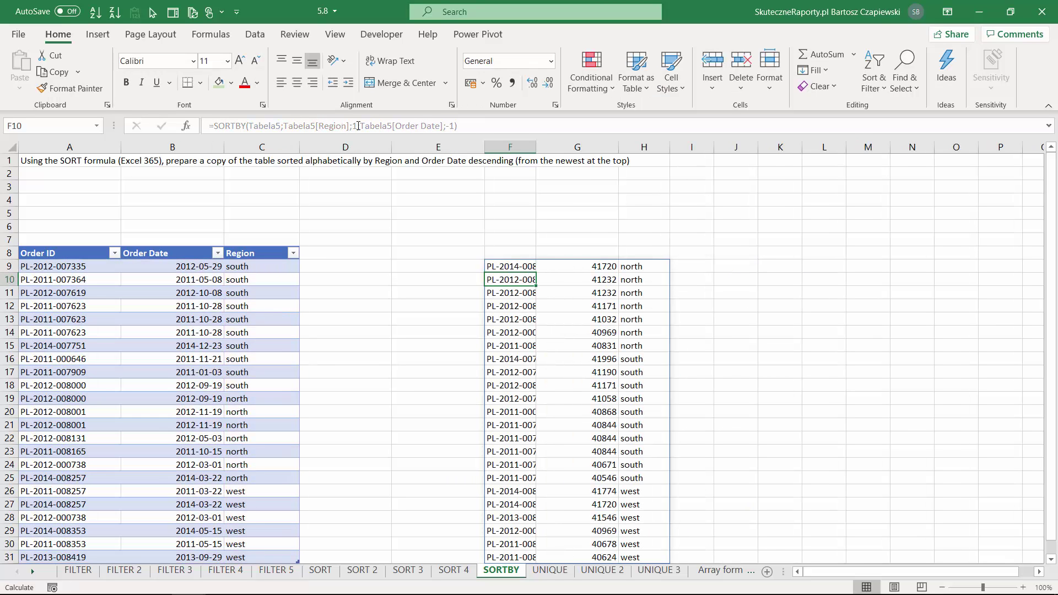
# - Format the sorted order dates in G9:G31 as Short Date and review the rows for the north region
pyautogui.click(576, 267)
pyautogui.hotkey('ctrl', 'shift', 'Down')
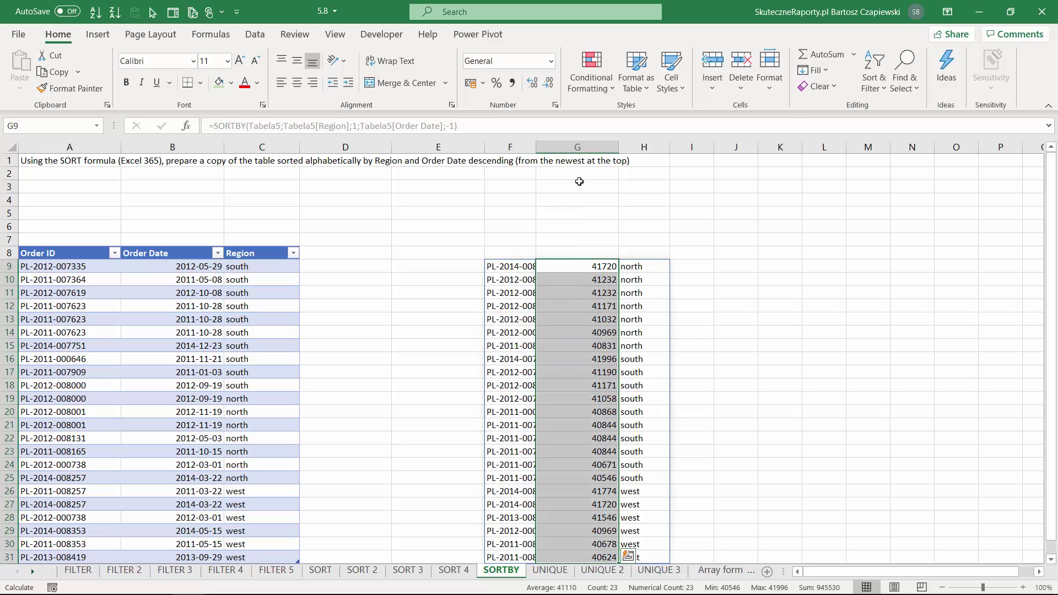
pyautogui.click(550, 61)
pyautogui.click(514, 220)
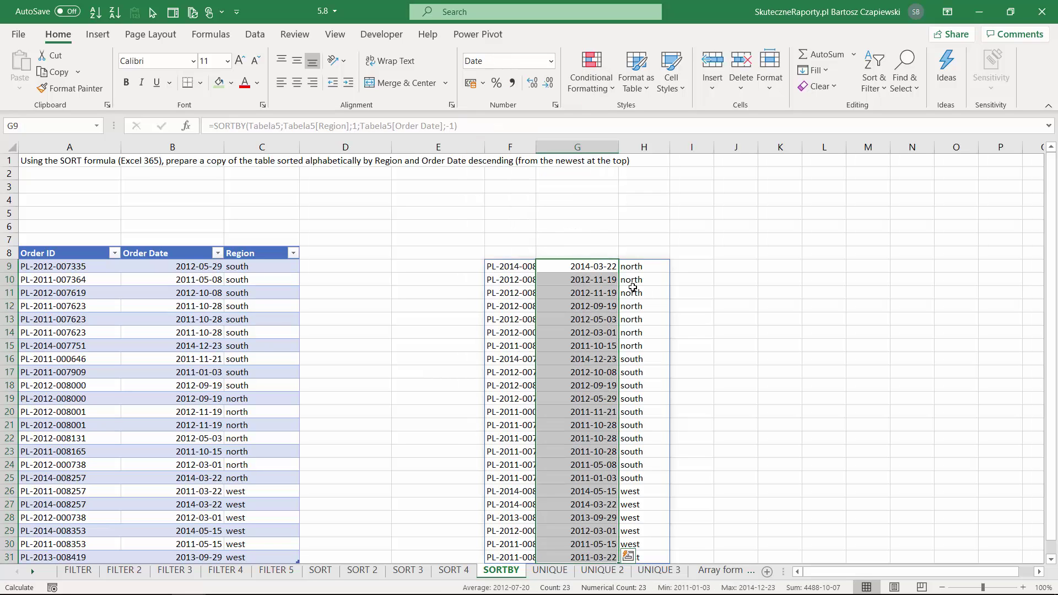
pyautogui.click(647, 270)
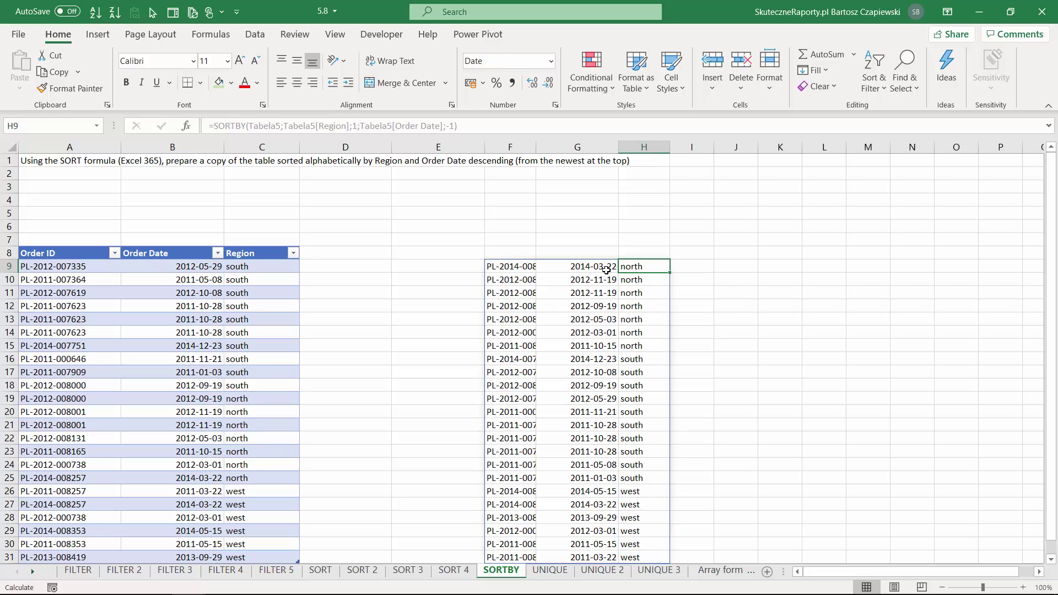
pyautogui.moveTo(599, 269); pyautogui.dragTo(638, 339)
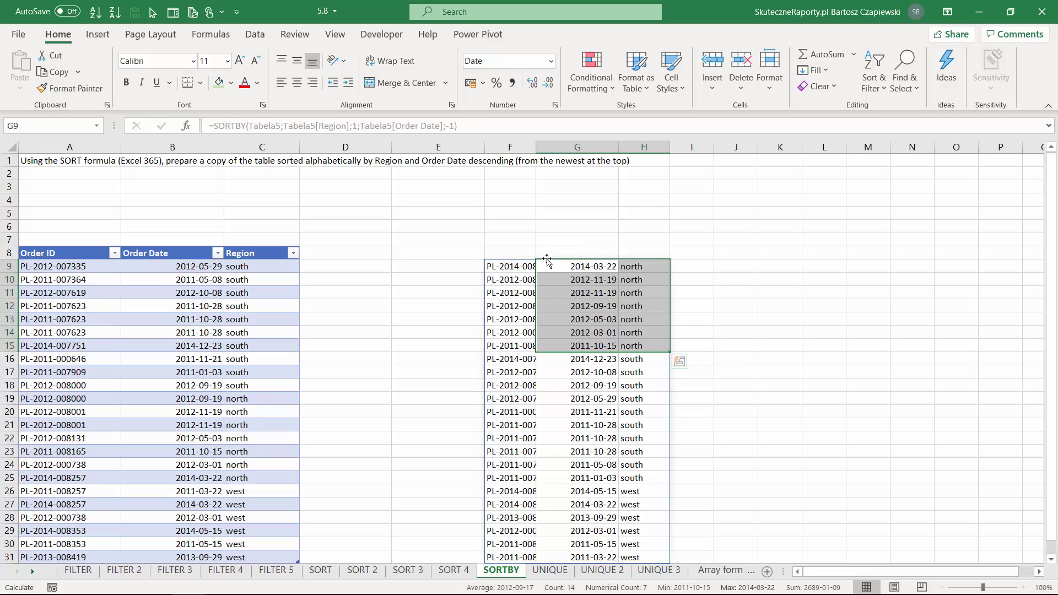
# - On the UNIQUE 2 sheet, enter a UNIQUE formula in E7 for the order and salesperson combinations in A8:B14
pyautogui.hotkey('ctrl', 'pagedown')
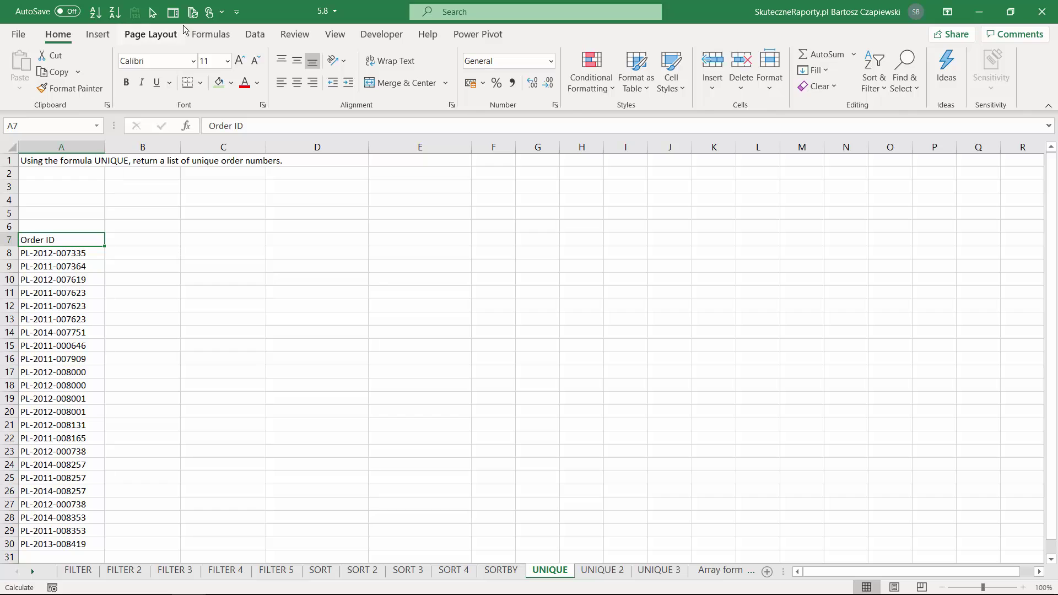
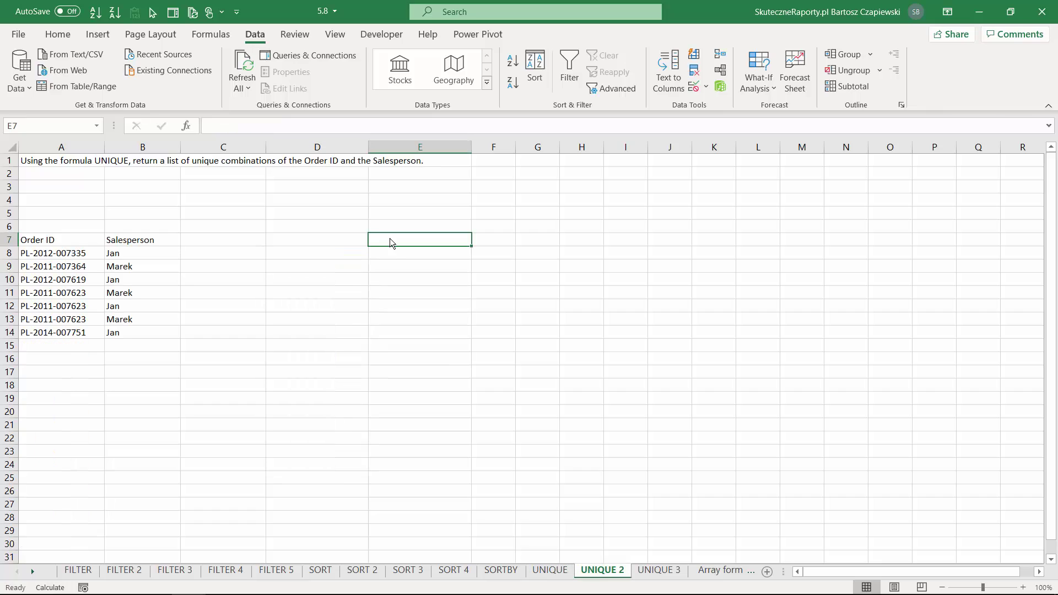
pyautogui.write('=uni')
pyautogui.press('Down')
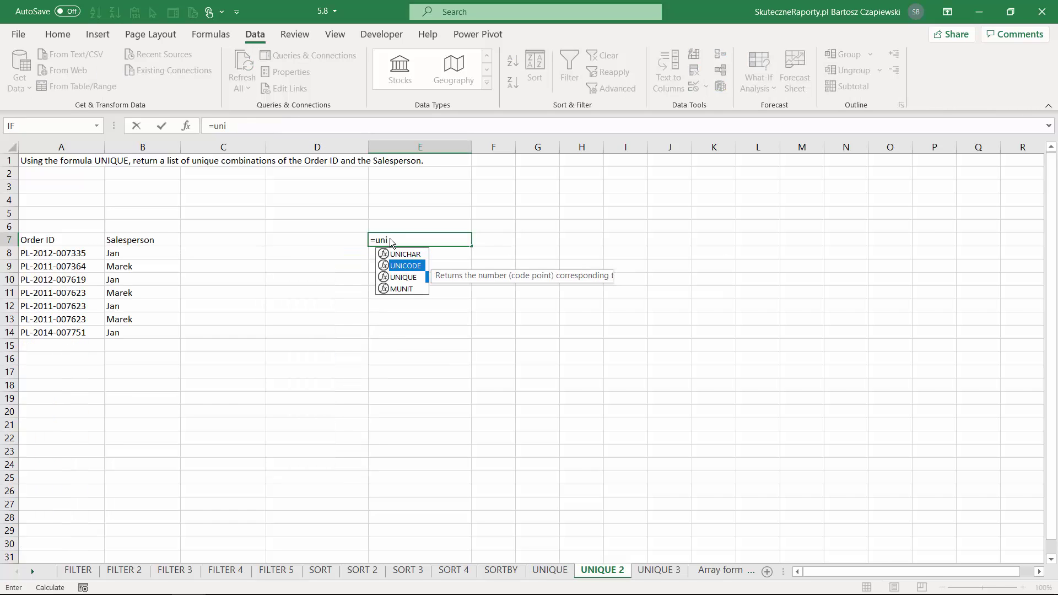
pyautogui.press('Down')
pyautogui.press('Tab')
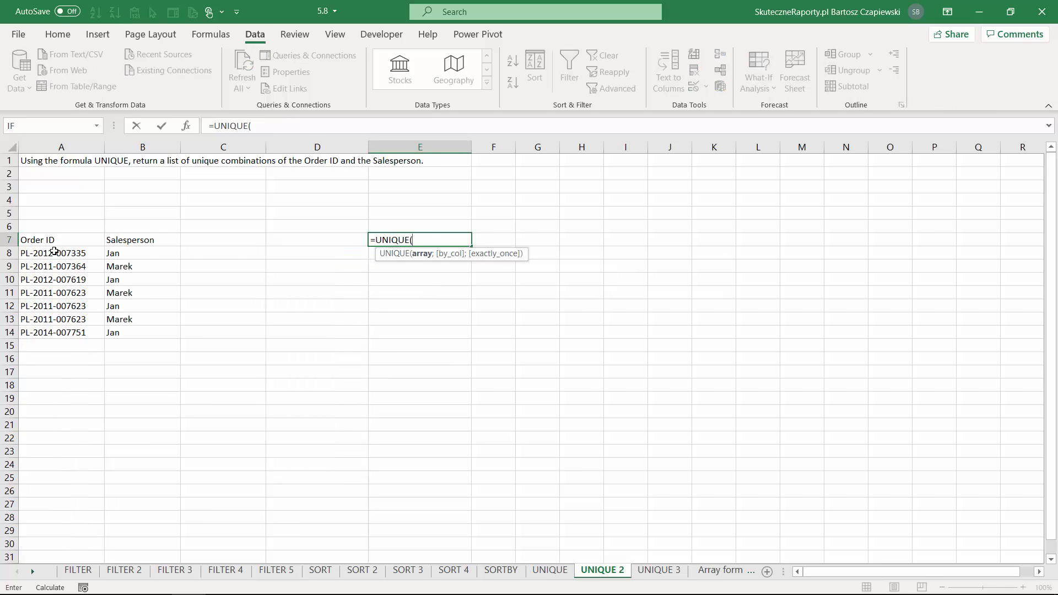
pyautogui.moveTo(55, 253); pyautogui.dragTo(165, 332)
pyautogui.press('Return')
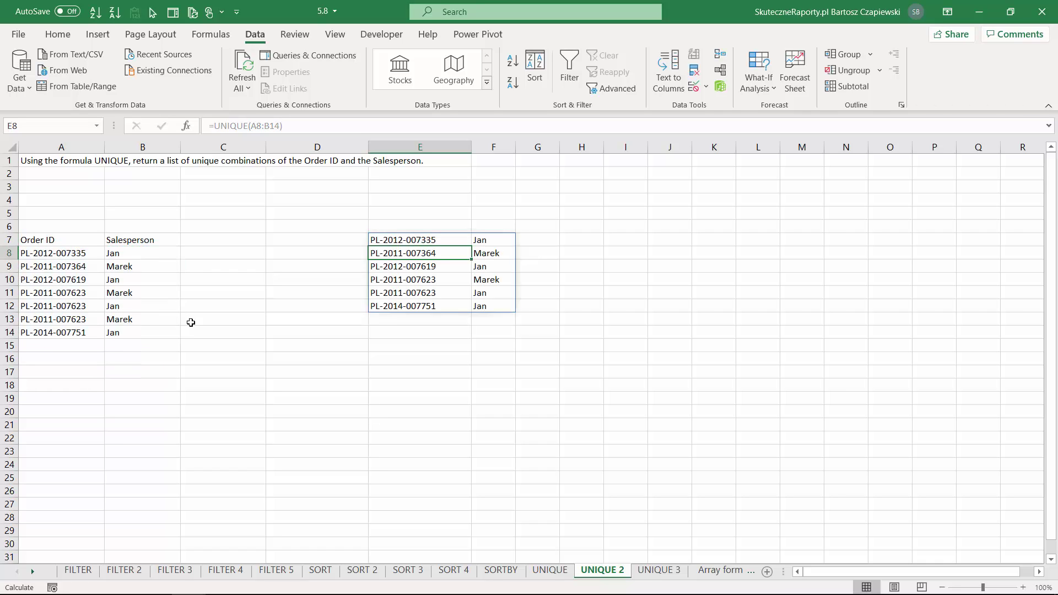
pyautogui.click(453, 282)
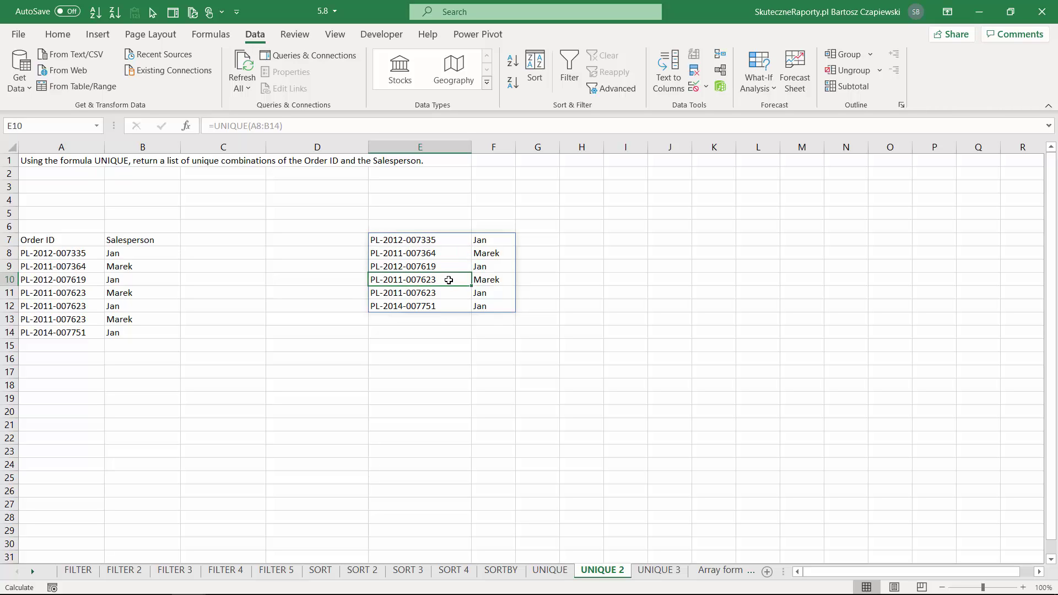
pyautogui.click(491, 280)
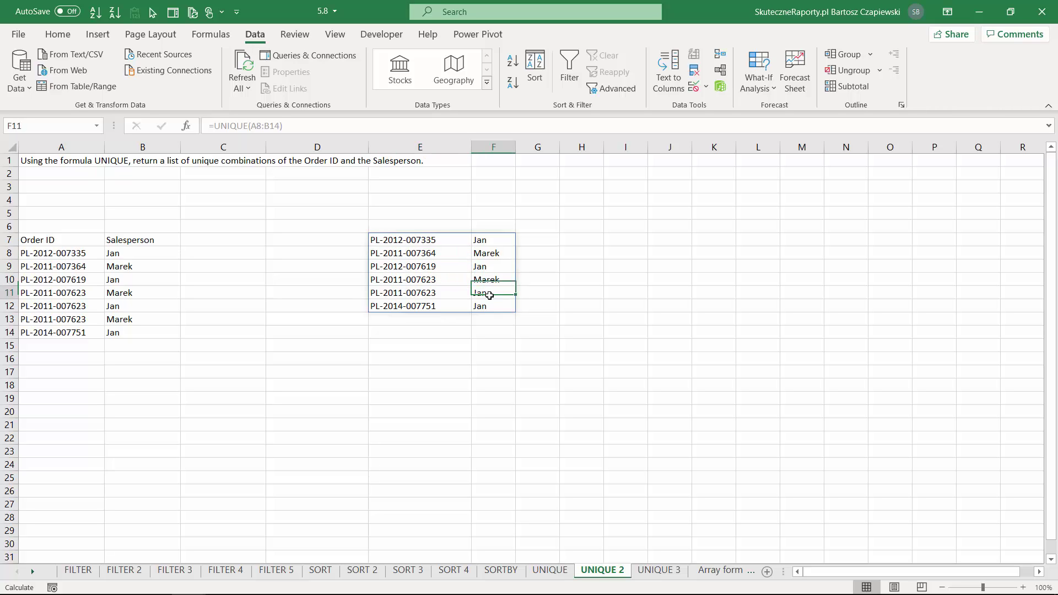
# - On the UNIQUE 3 sheet, list the order numbers that appear exactly once by entering =UNIQUE(A8:A30;;TRUE) in D7
pyautogui.click(494, 290)
pyautogui.hotkey('ctrl', 'pagedown')
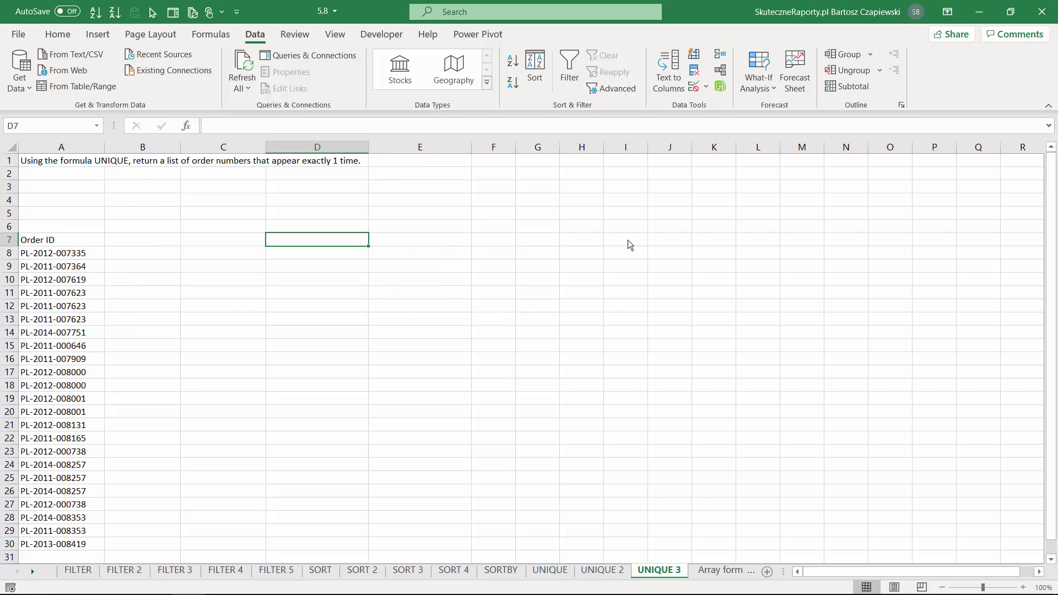
pyautogui.write('=uni')
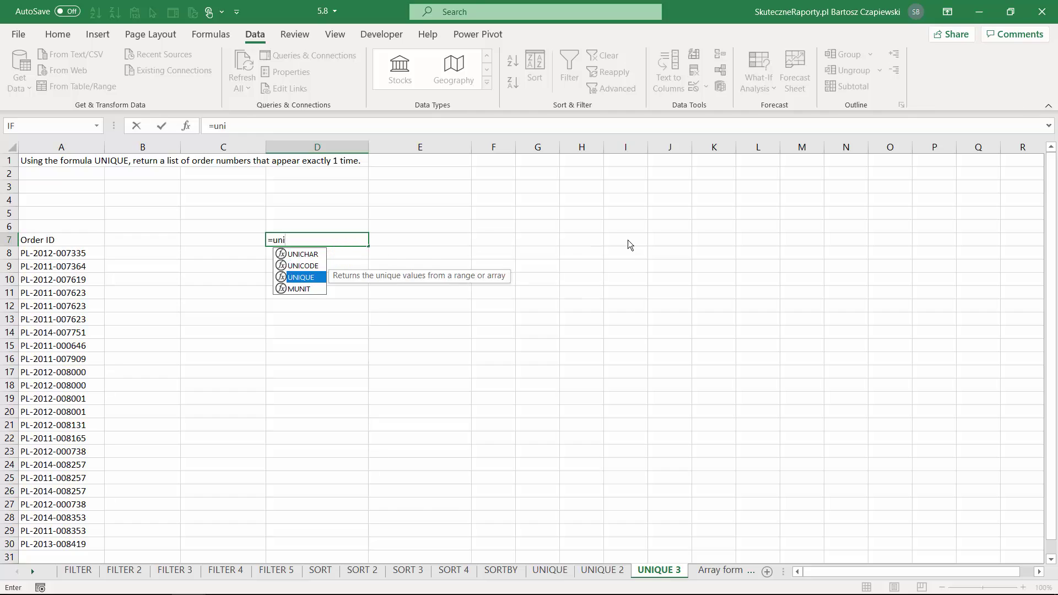
pyautogui.press('Tab')
pyautogui.click(67, 253)
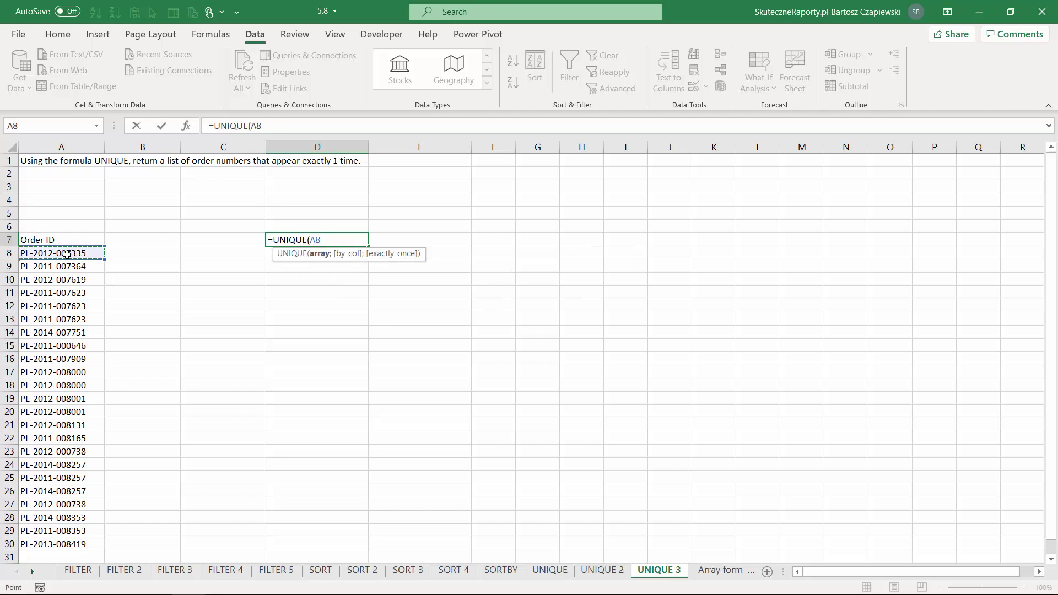
pyautogui.hotkey('ctrl', 'shift', 'Down')
pyautogui.write(';')
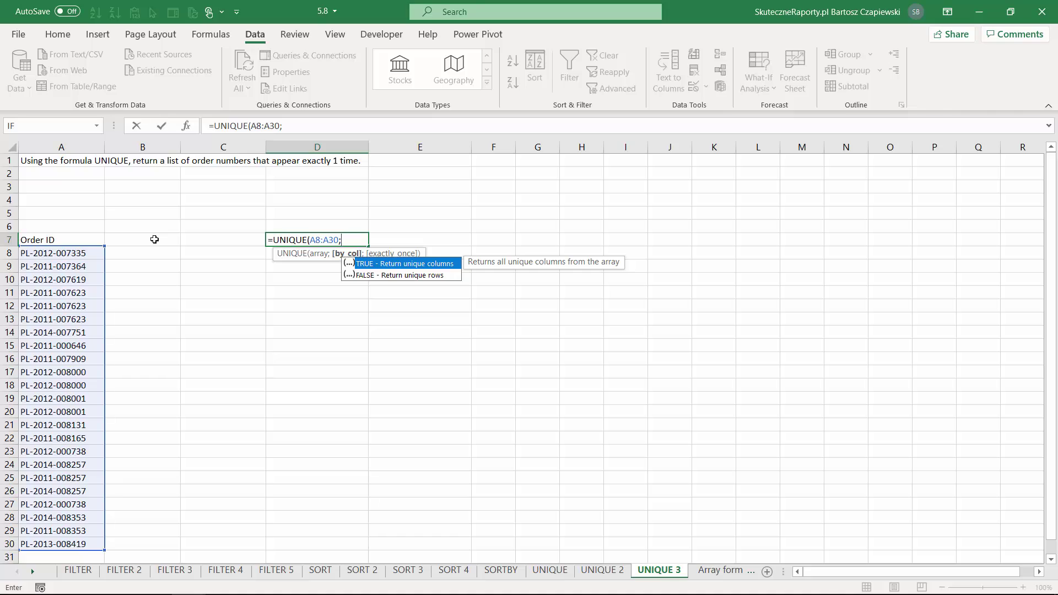
pyautogui.write(';')
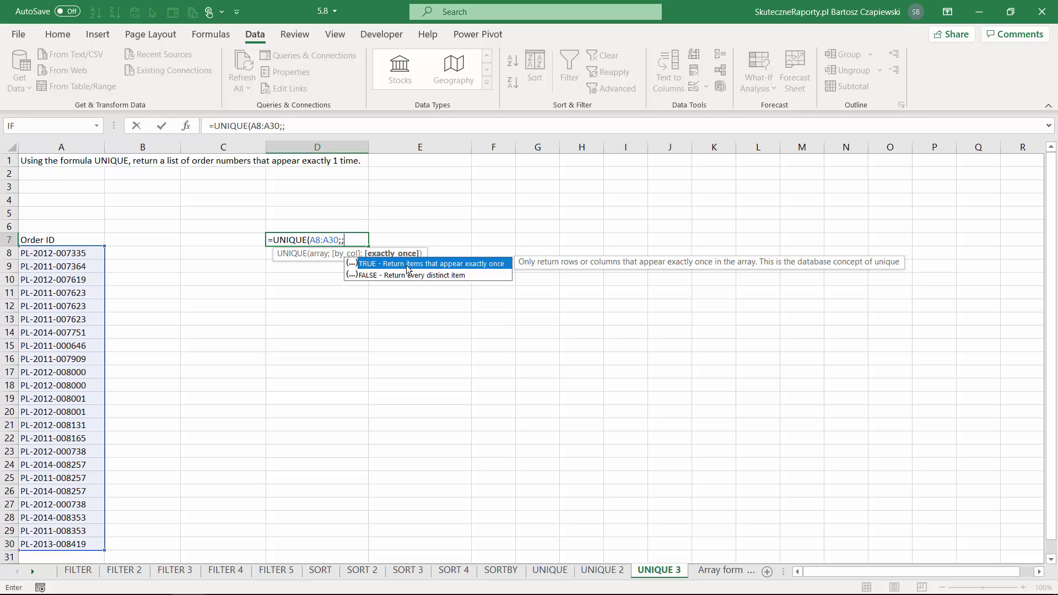
pyautogui.press('Tab')
pyautogui.write(')')
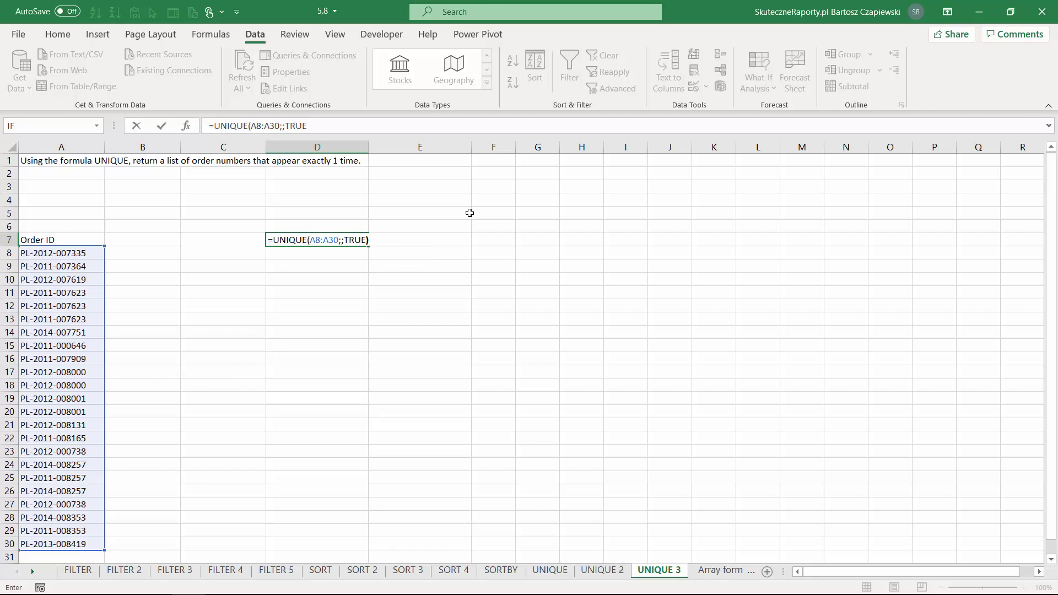
pyautogui.press('Return')
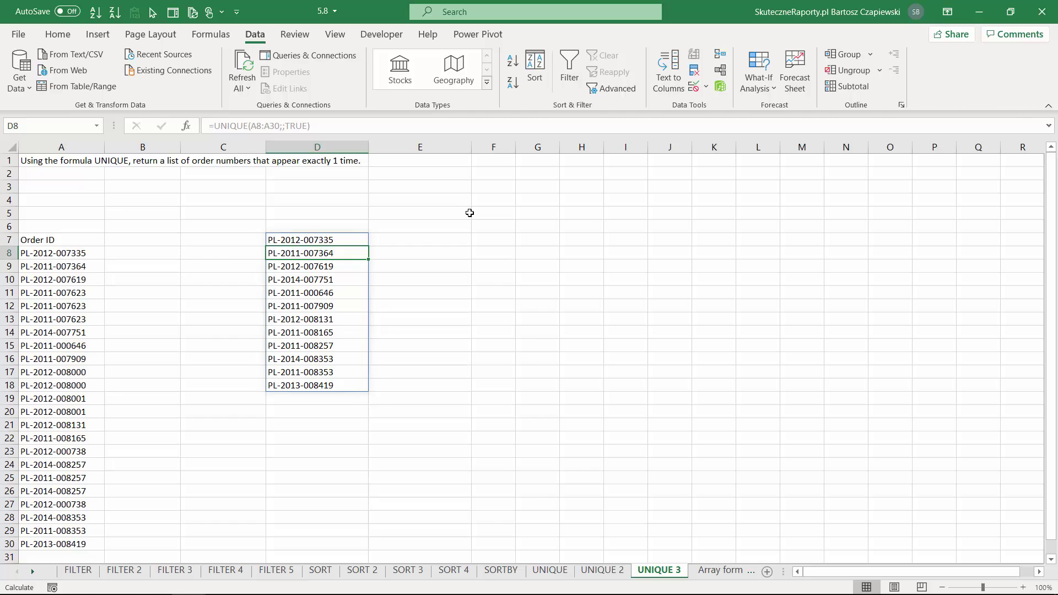
# - On the Array formulas Excel 365 sheet, extract the last 6 characters of all order numbers with =RIGHT(Tabela8[Order ID];6) in H9
pyautogui.hotkey('ctrl', 'pagedown')
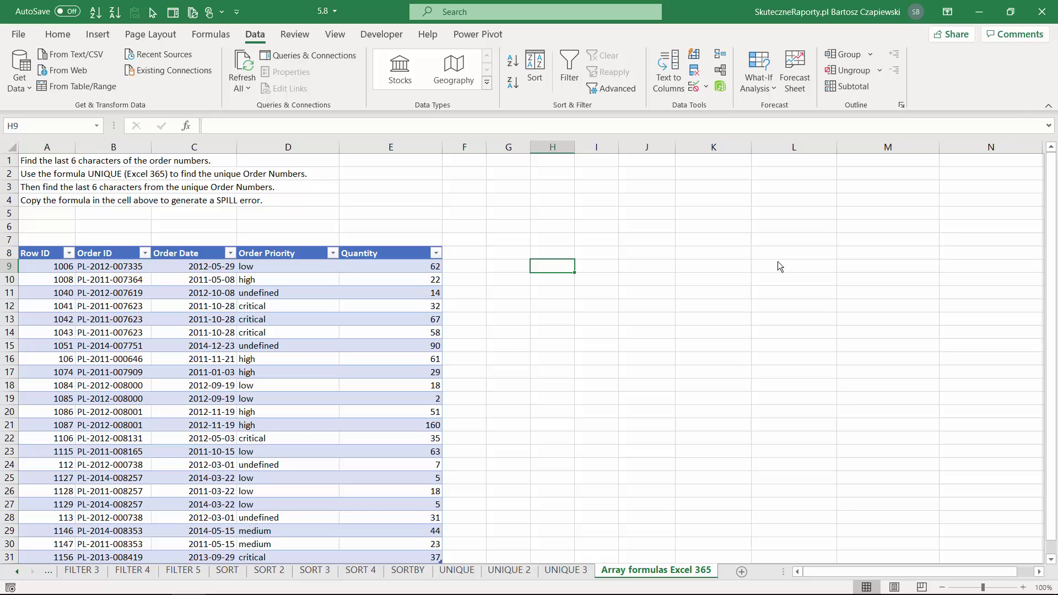
pyautogui.write('=righ')
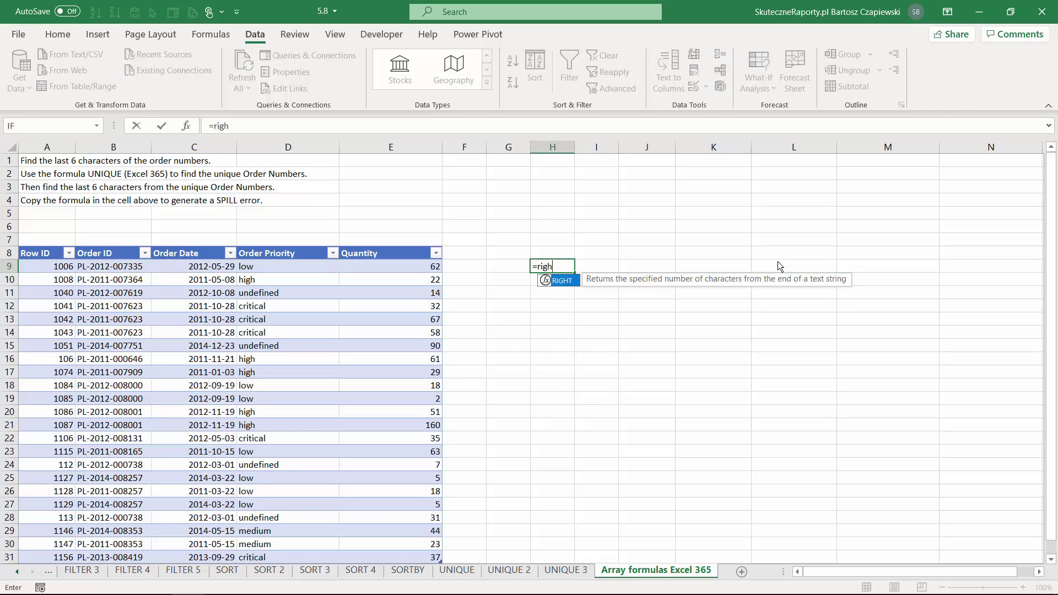
pyautogui.press('Tab')
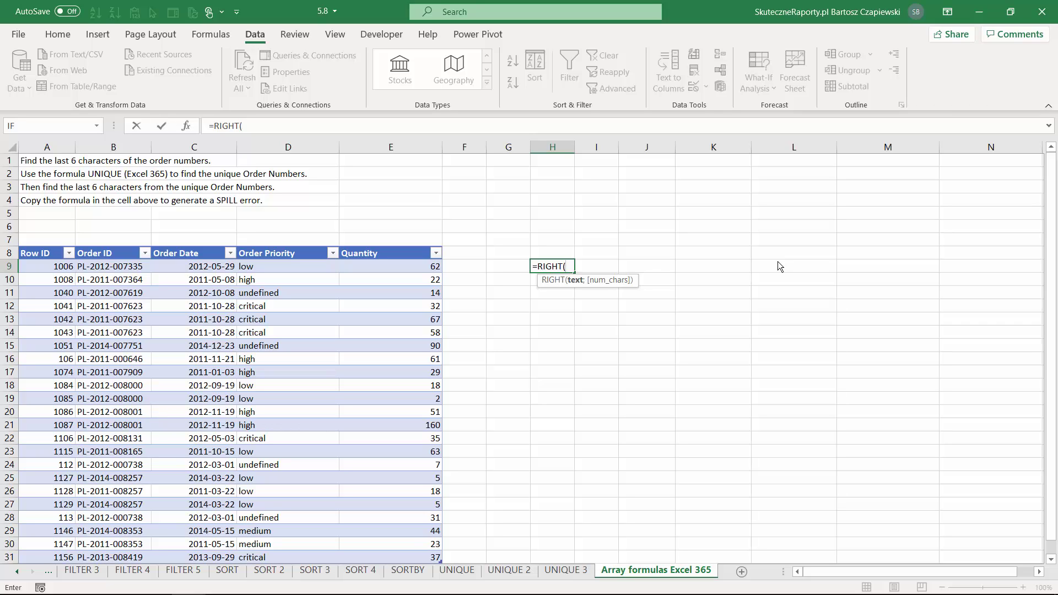
pyautogui.press('Left')
pyautogui.press('Left')
pyautogui.press('Left')
pyautogui.press('Left')
pyautogui.press('Left')
pyautogui.press('Left')
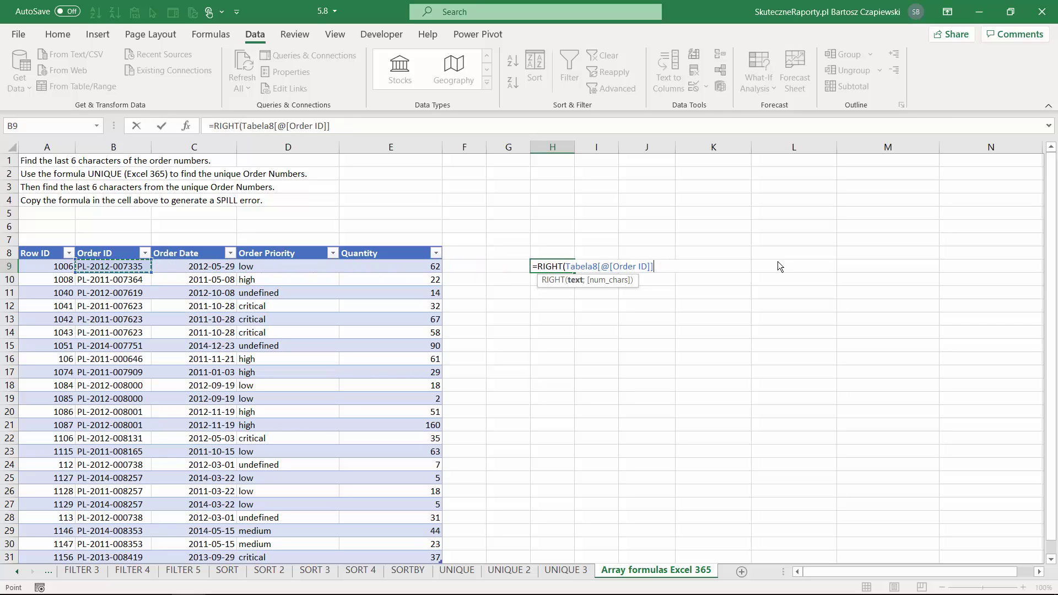
pyautogui.hotkey('ctrl', 'shift', 'Down')
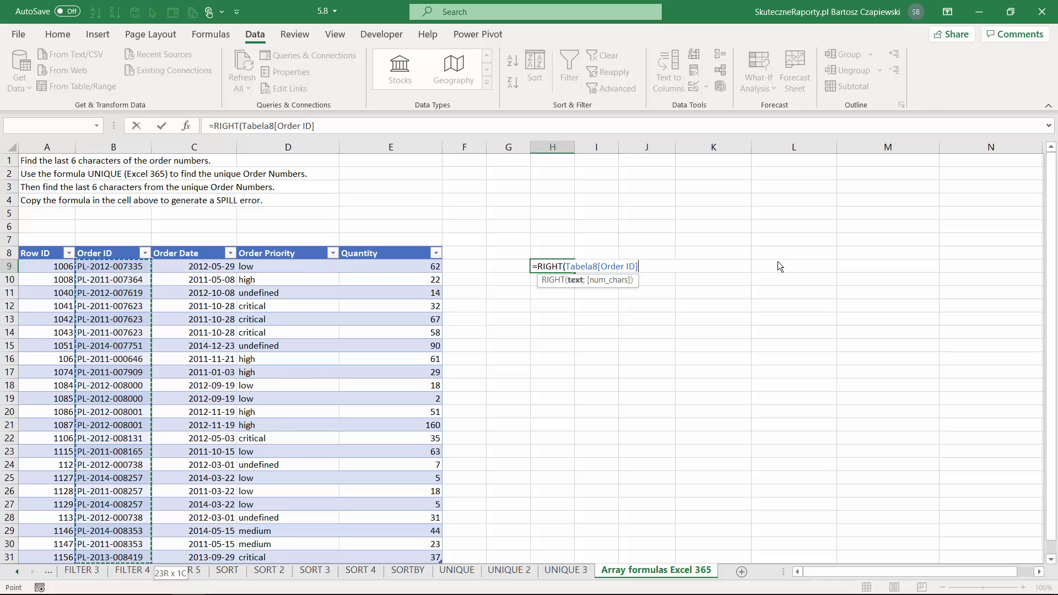
pyautogui.write(';6')
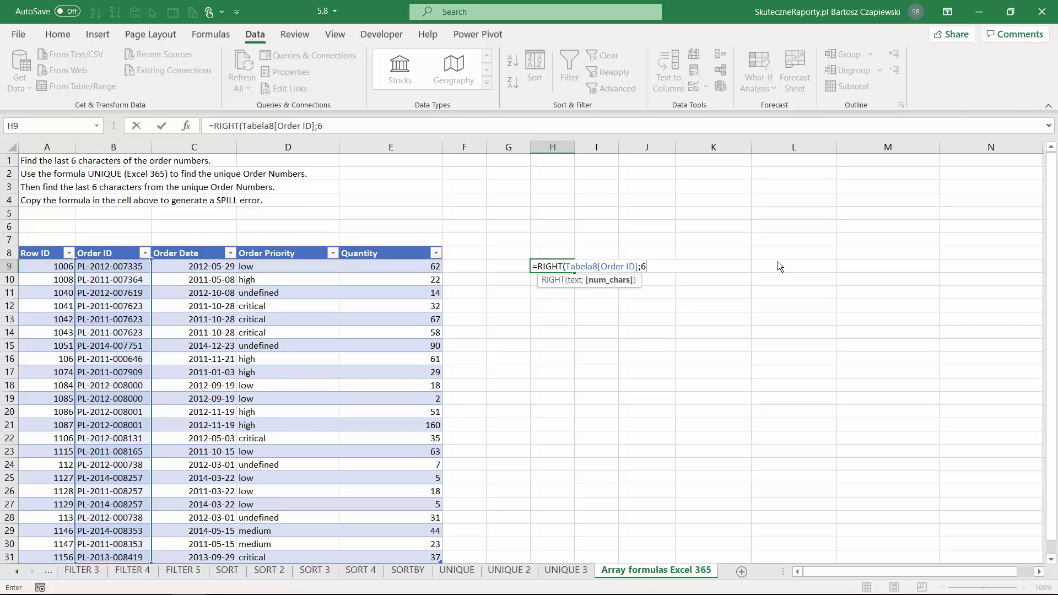
pyautogui.write(')')
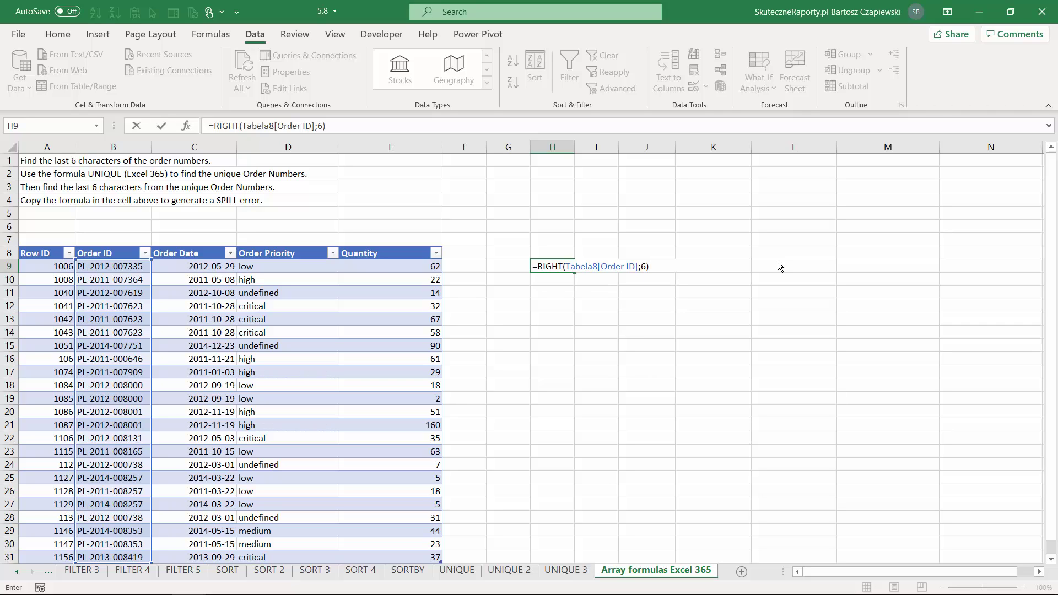
pyautogui.press('Return')
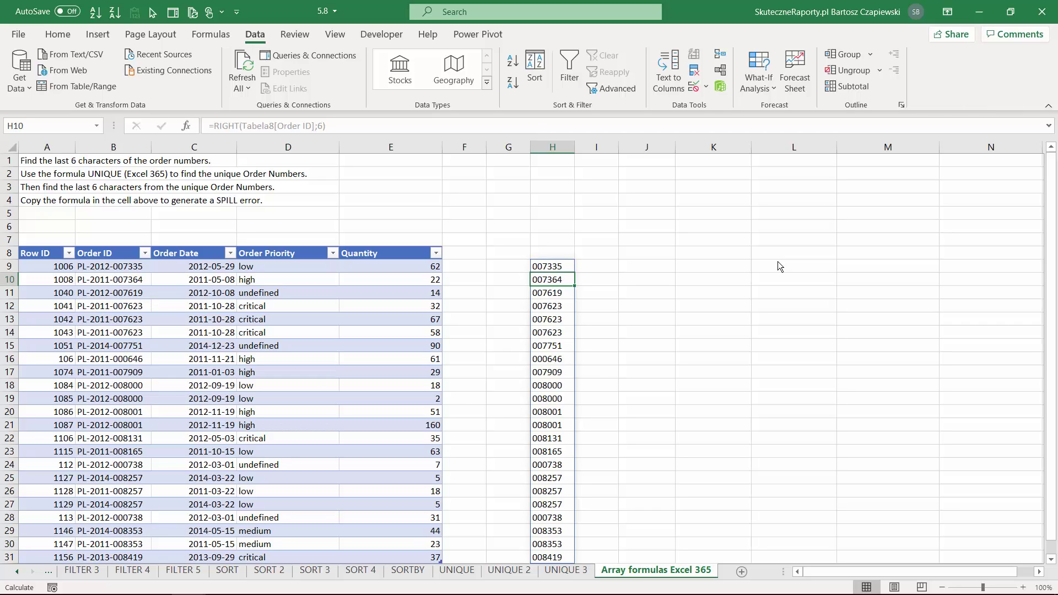
# - Enter =RIGHT(B9:B31;6) in I9 as the plain-range version and compare it with the formula in H9
pyautogui.press('Up')
pyautogui.press('Right')
pyautogui.write('=right')
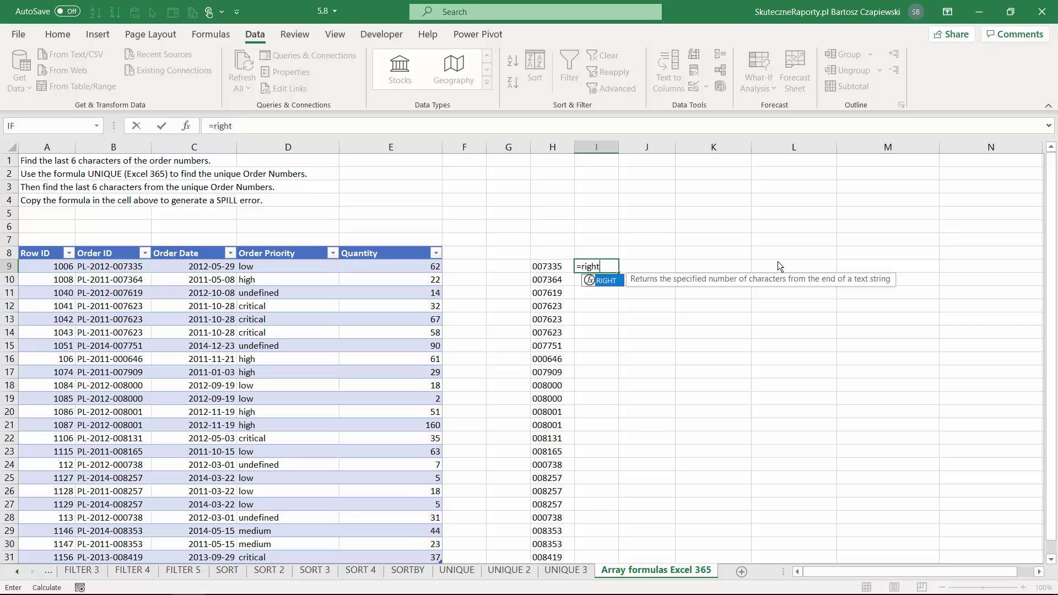
pyautogui.press('Tab')
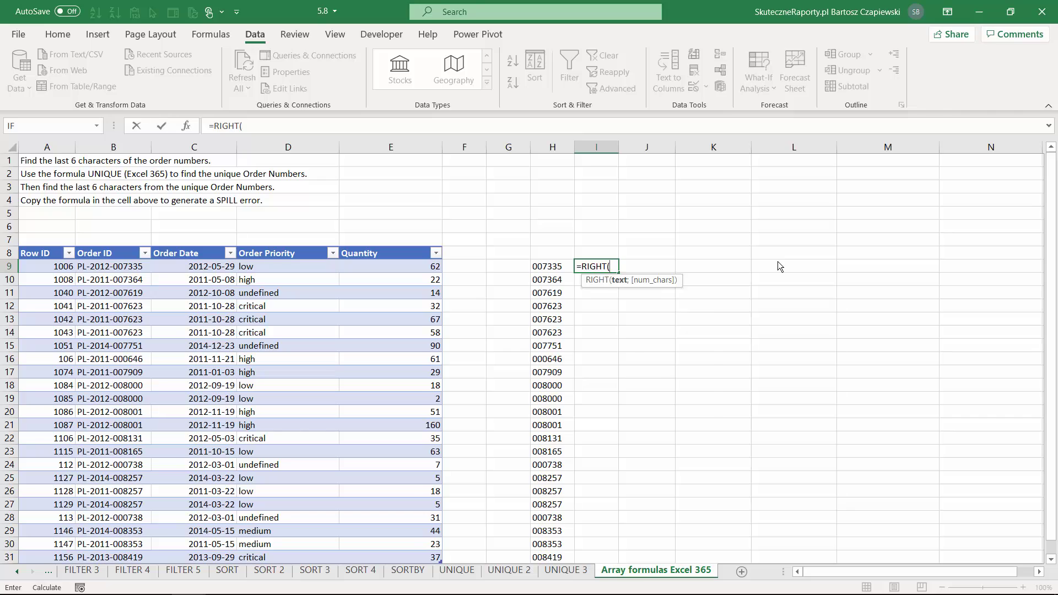
pyautogui.write('b')
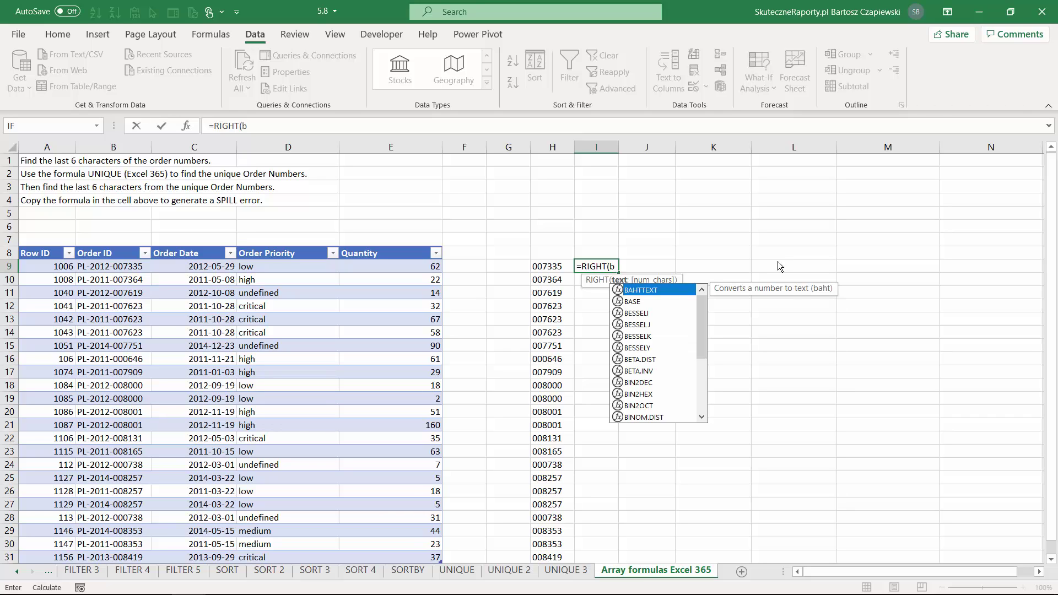
pyautogui.write('9:b')
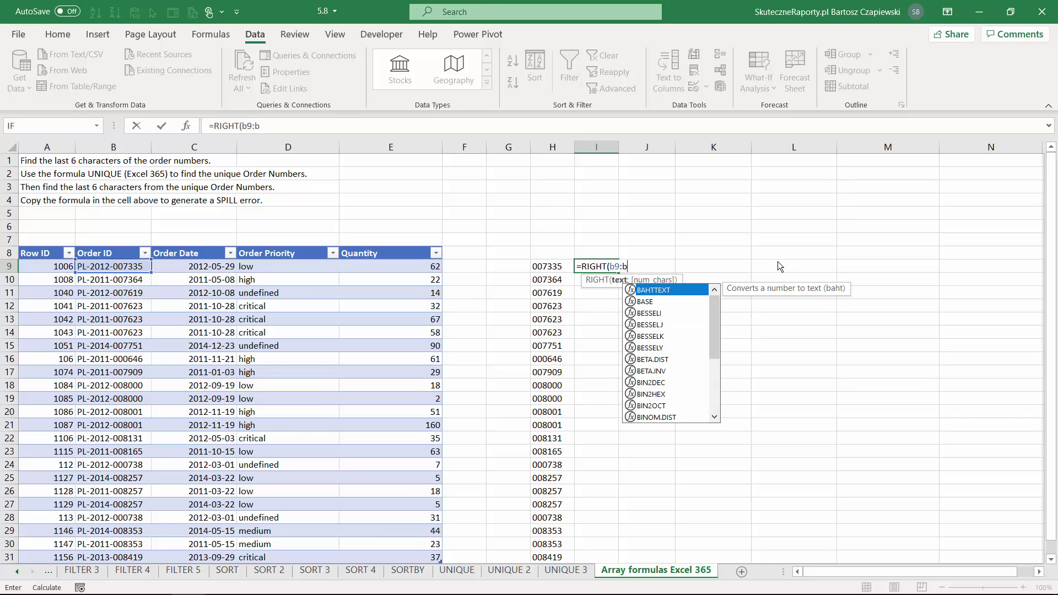
pyautogui.write('31')
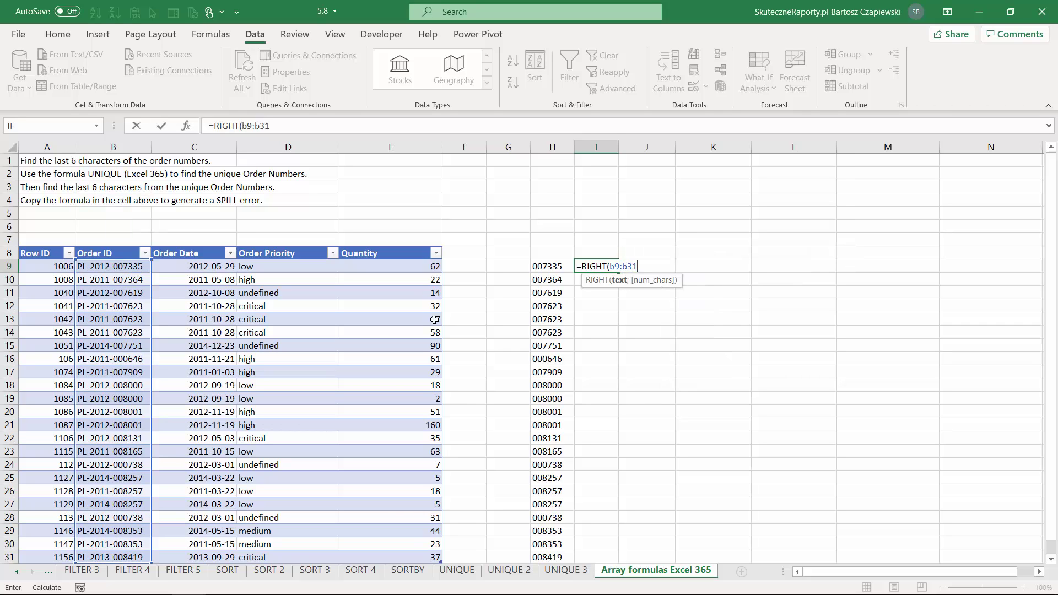
pyautogui.write(';6)')
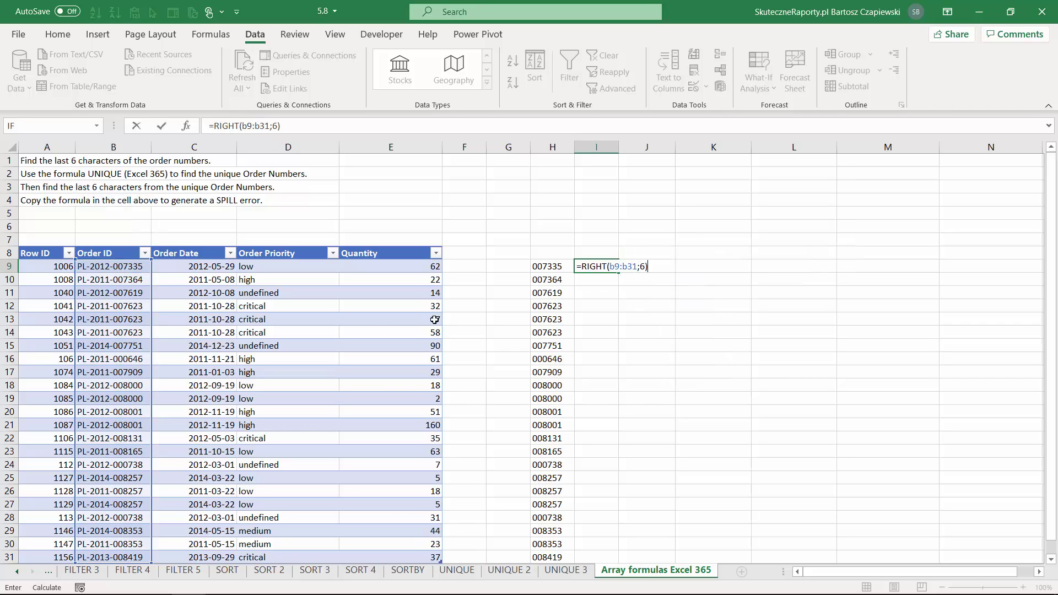
pyautogui.press('Return')
pyautogui.press('Up')
pyautogui.press('Left')
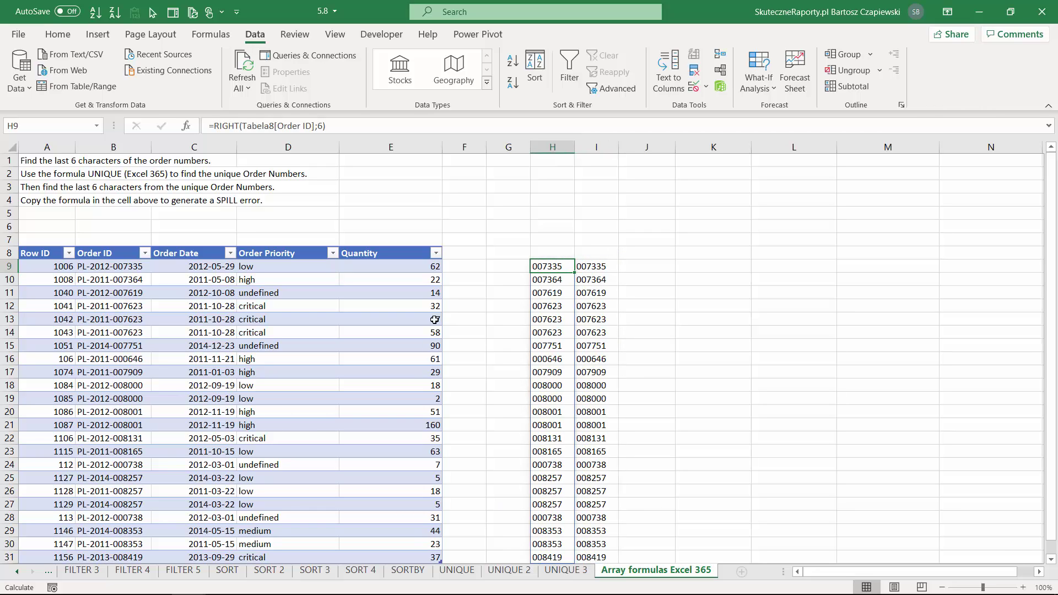
# - List the unique order numbers by entering =UNIQUE(Tabela8[Order ID]) in K9
pyautogui.press('Right')
pyautogui.press('Right')
pyautogui.press('Right')
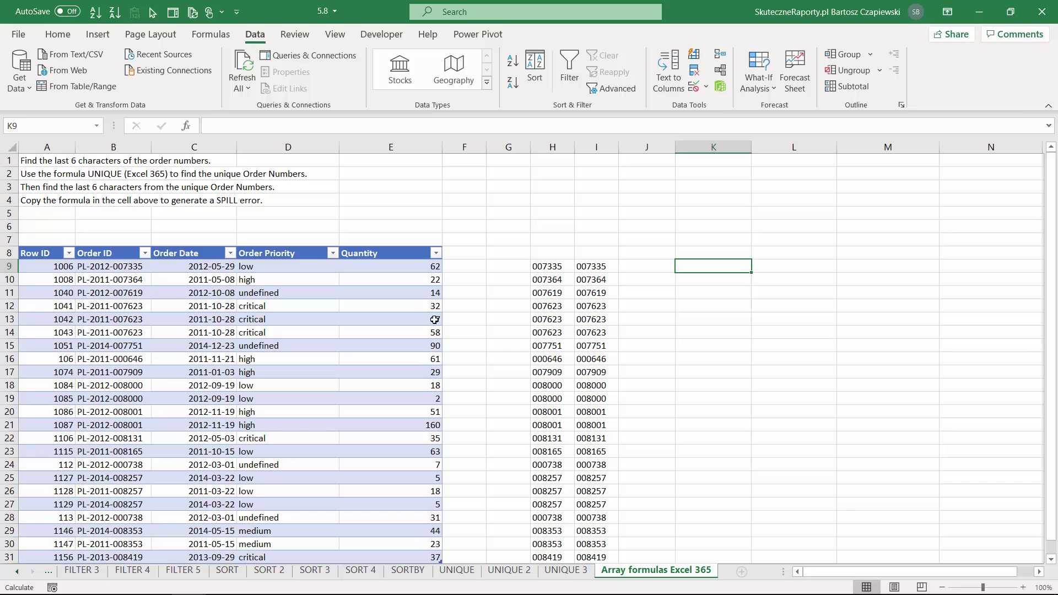
pyautogui.write('=uni')
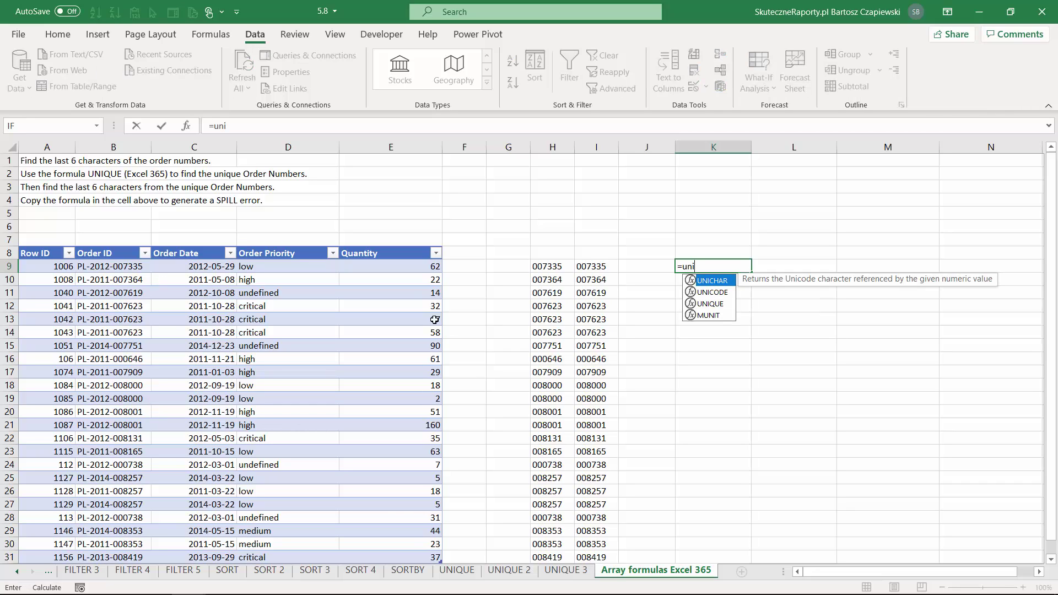
pyautogui.press('Down')
pyautogui.press('Down')
pyautogui.press('Tab')
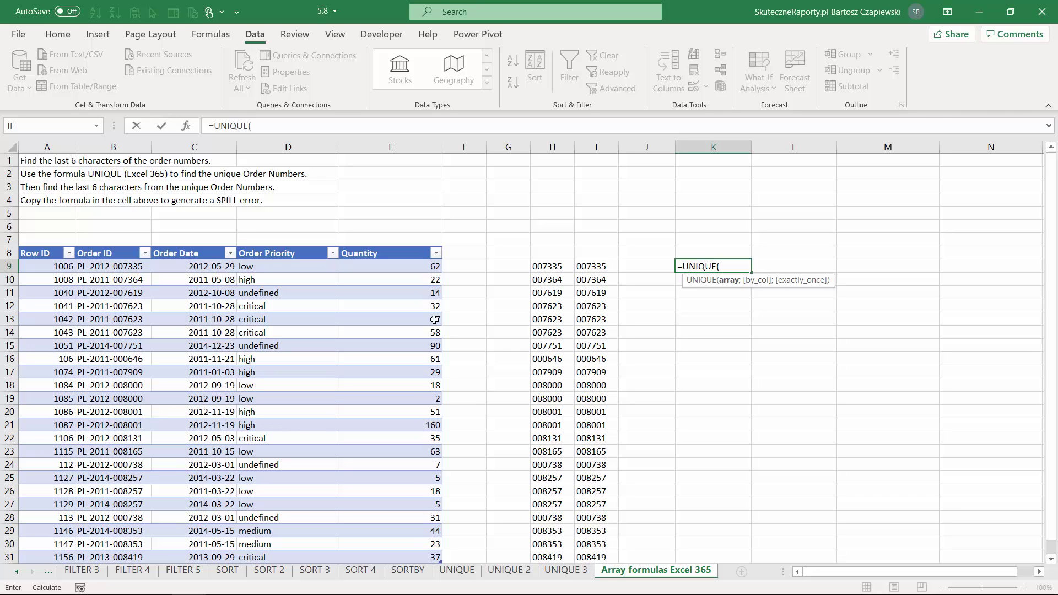
pyautogui.click(120, 265)
pyautogui.hotkey('ctrl', 'space')
pyautogui.write(')')
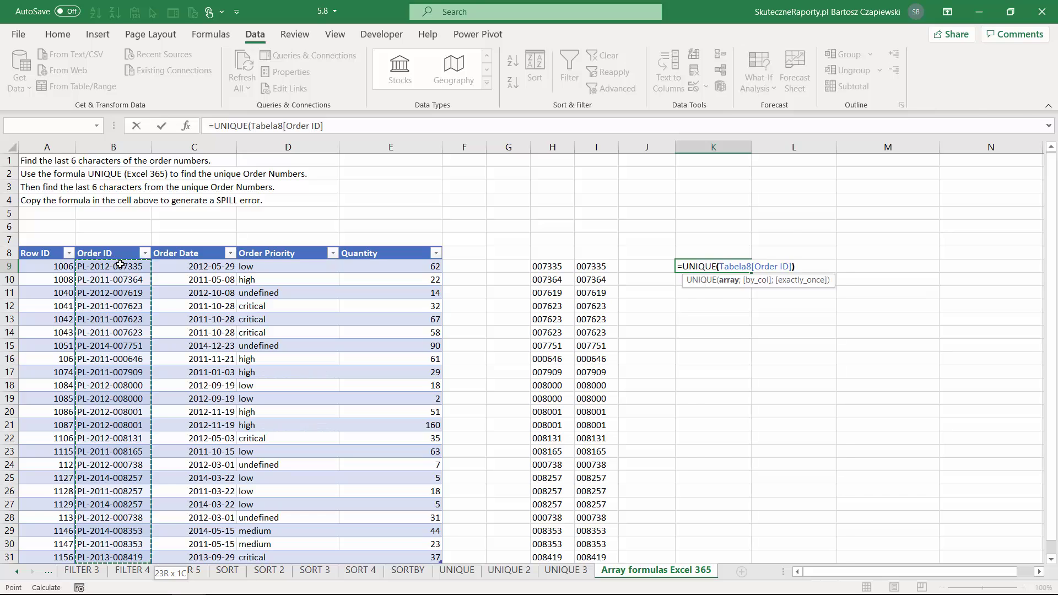
pyautogui.hotkey('ctrl', 'Return')
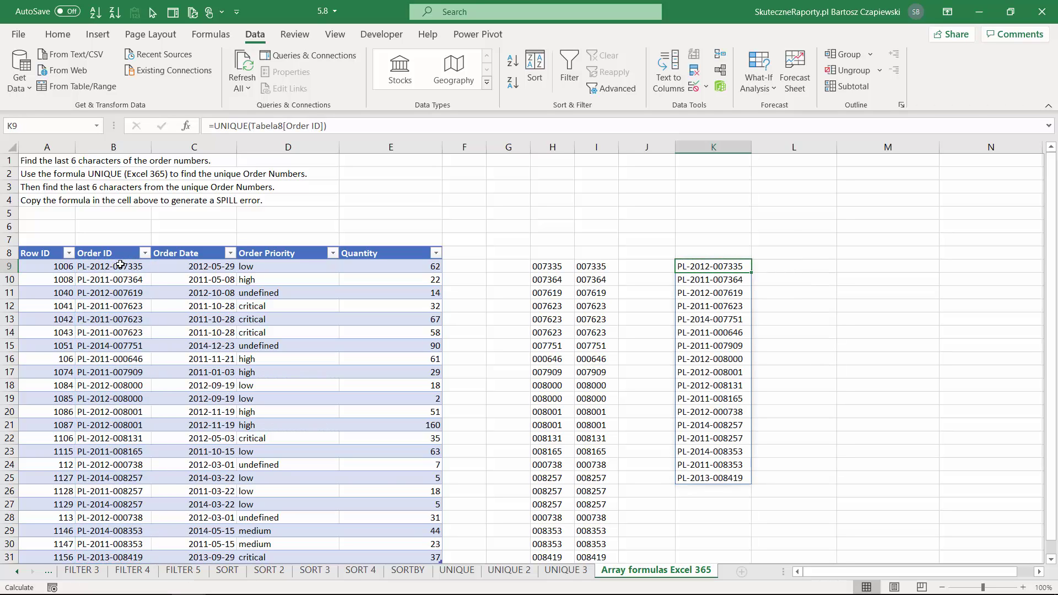
# - Extract the last 6 characters of the unique order numbers with =RIGHT(K9#;6) in L9, then check the source formula in K9
pyautogui.press('Right')
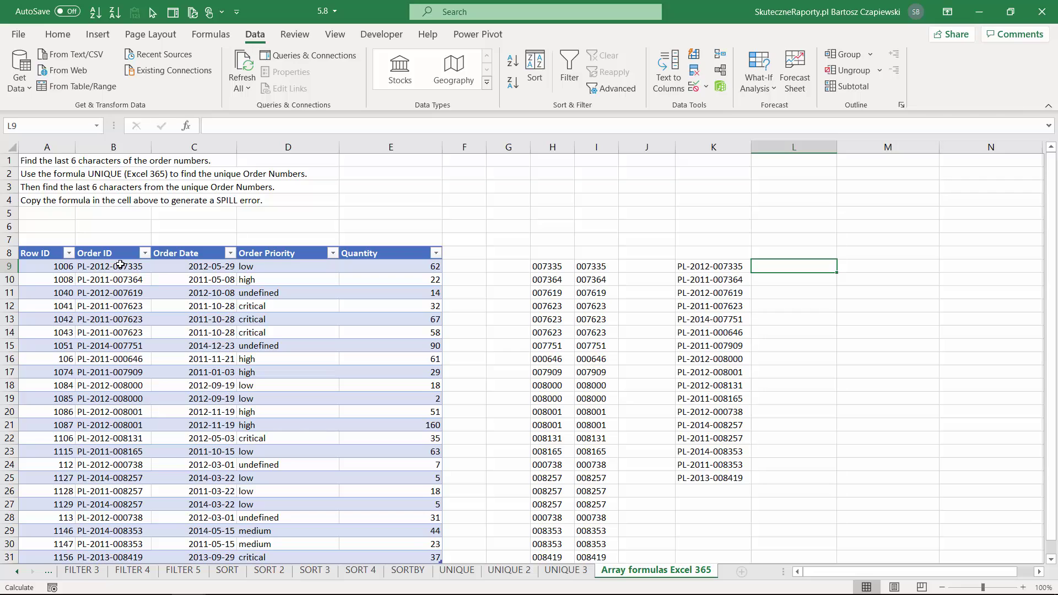
pyautogui.write('=rig')
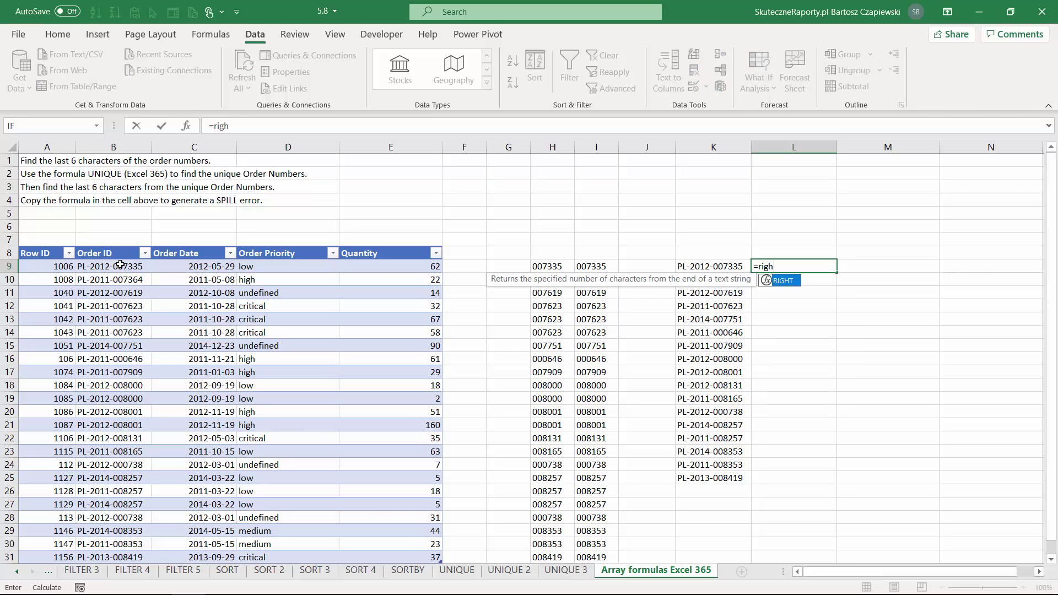
pyautogui.write('h')
pyautogui.press('Tab')
pyautogui.press('Left')
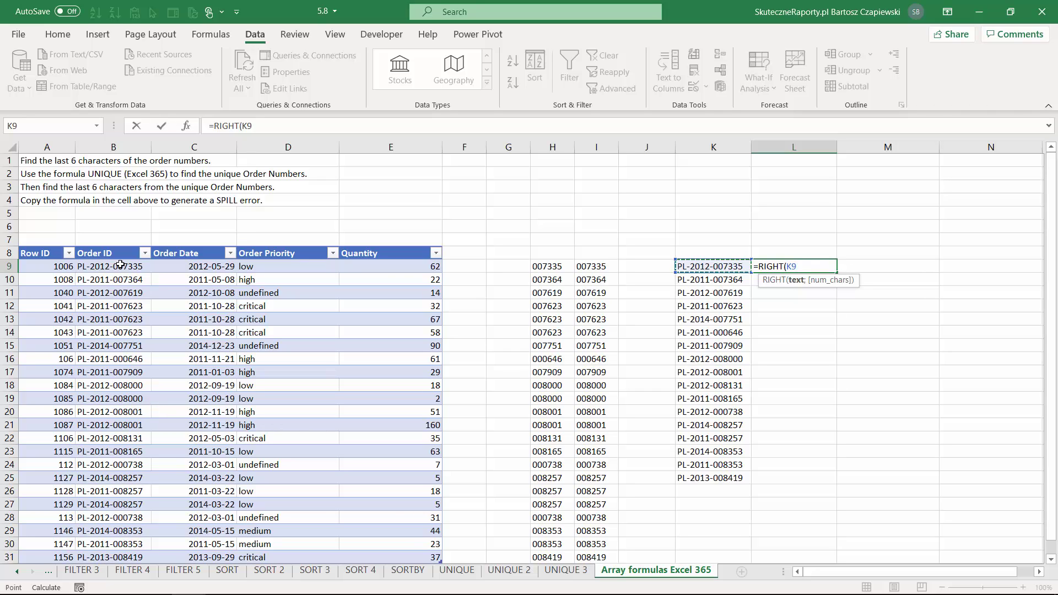
pyautogui.hotkey('ctrl', 'shift', 'Down')
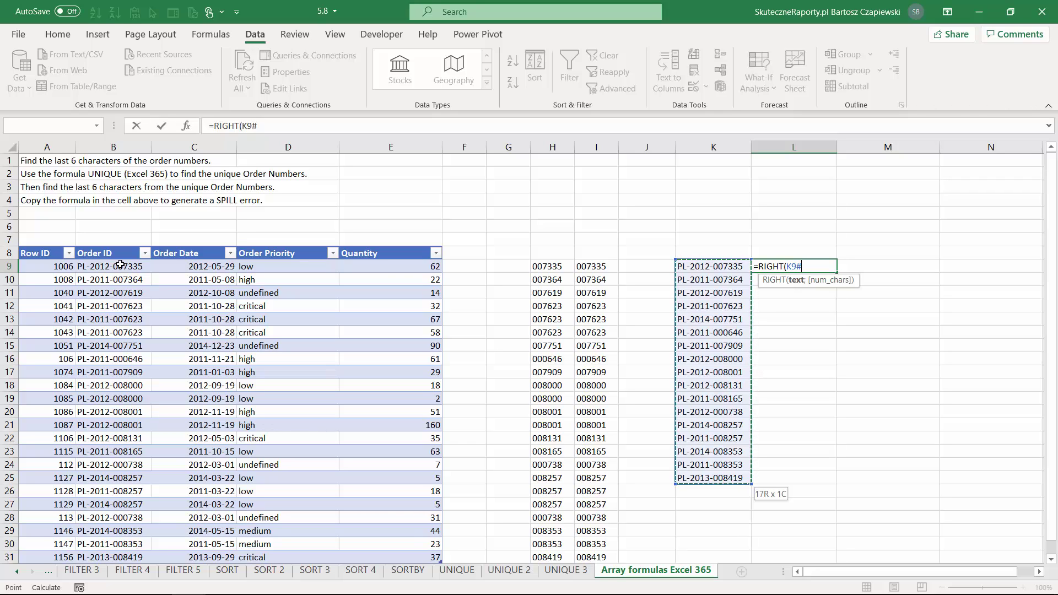
pyautogui.write(';6)')
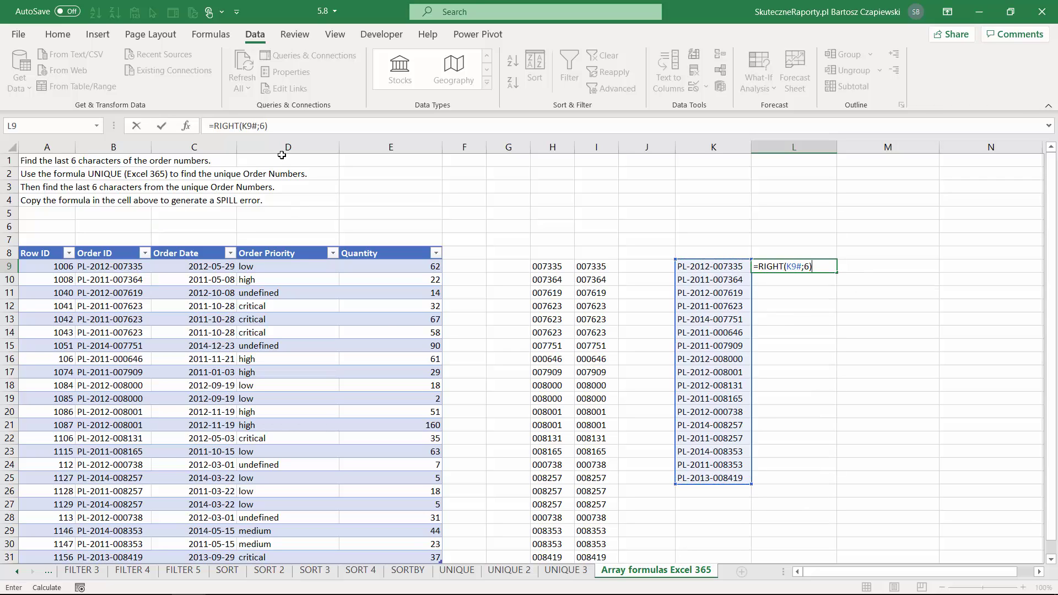
pyautogui.click(254, 126)
pyautogui.click(280, 125)
pyautogui.press('Return')
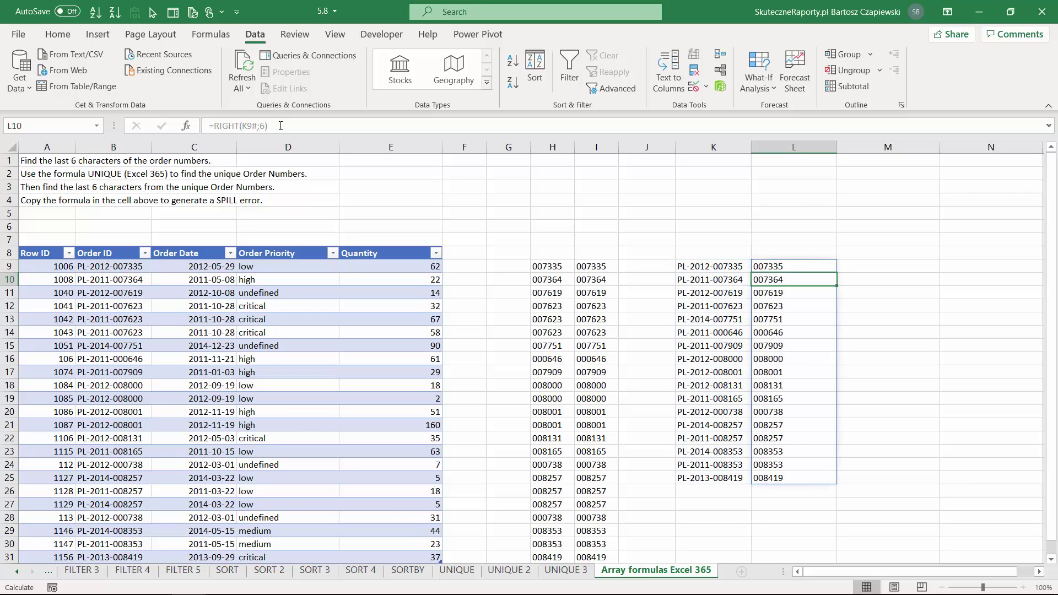
pyautogui.press('Up')
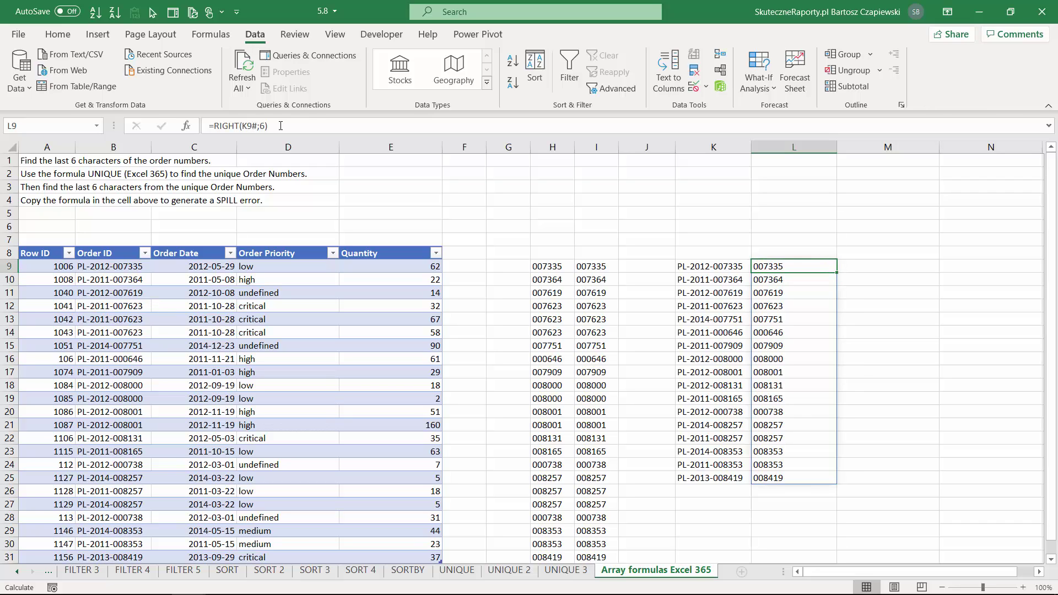
pyautogui.press('Left')
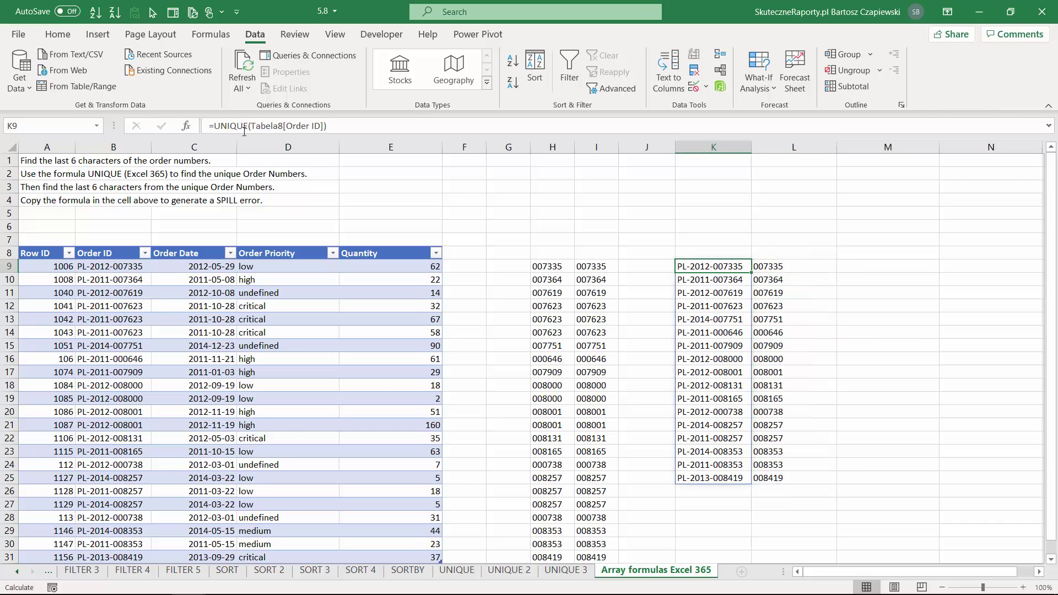
# - Clear the first Order ID in B9 to test how the dependent formulas react, and undo the deletion
pyautogui.click(126, 267)
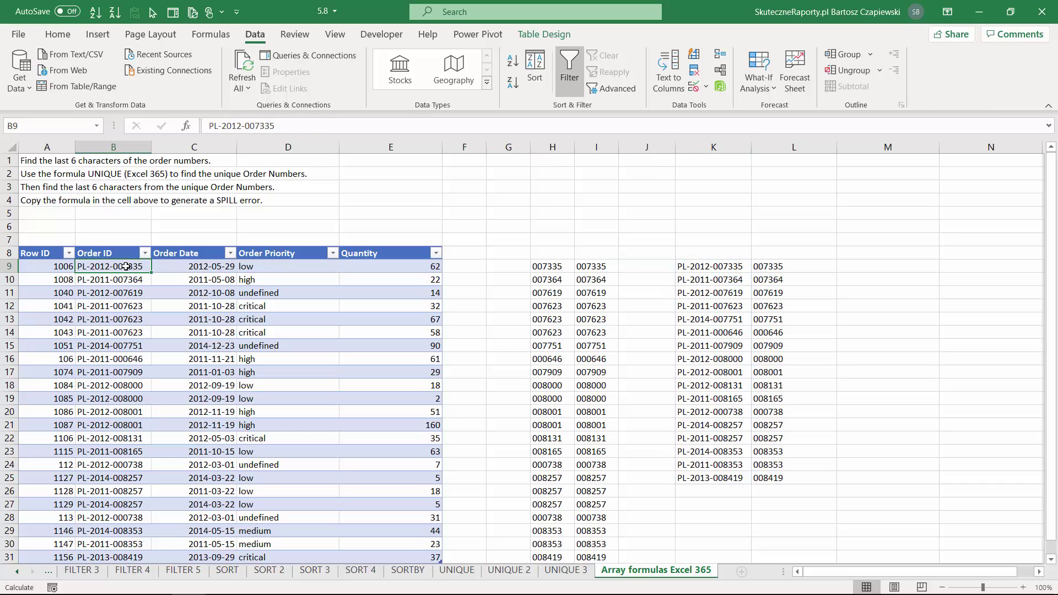
pyautogui.press('Delete')
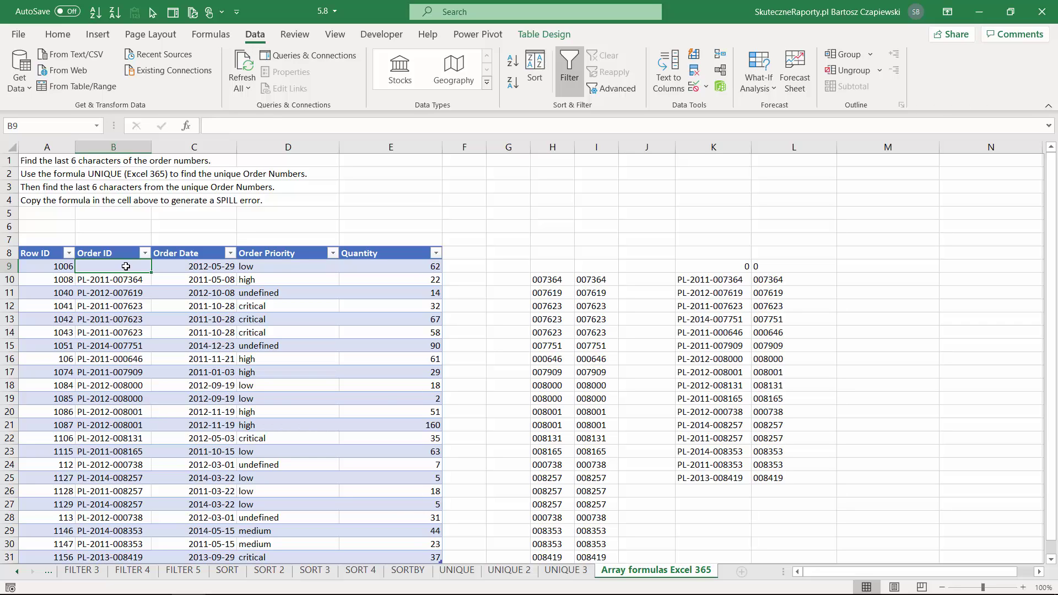
pyautogui.hotkey('ctrl', 'z')
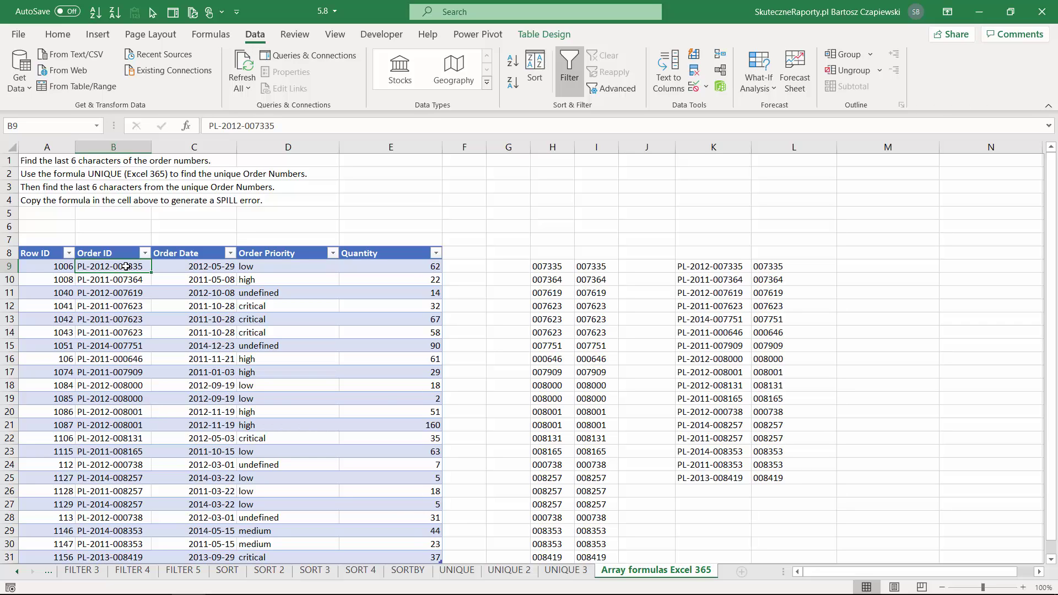
# - Copy the formula text =UNIQUE(Tabela8[Order ID]) from K9 into K8 to provoke a SPILL error, and select K8 to inspect its blocked range
pyautogui.click(707, 253)
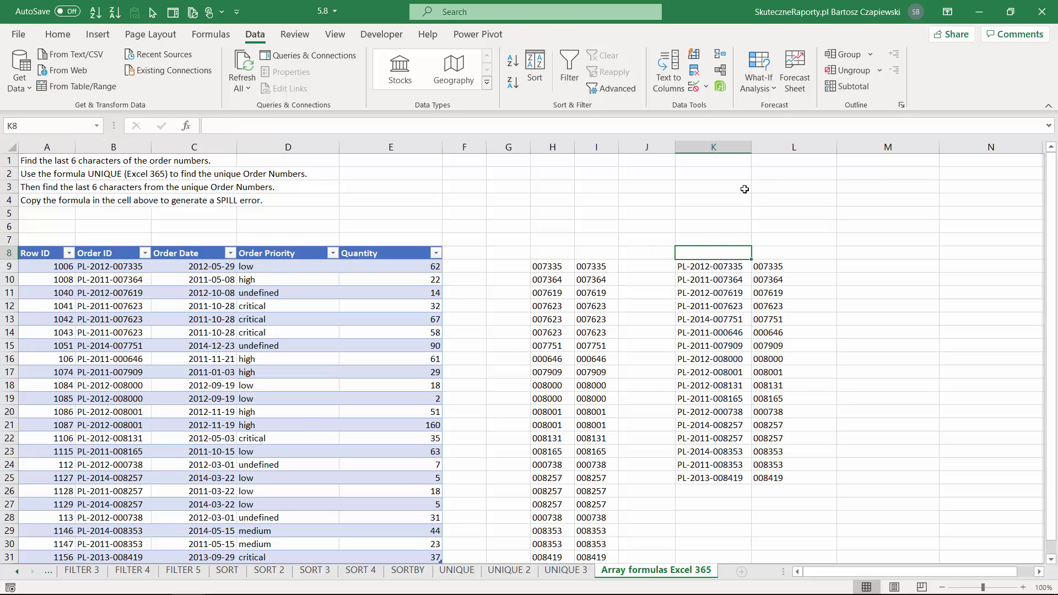
pyautogui.click(710, 264)
pyautogui.tripleClick(265, 125)
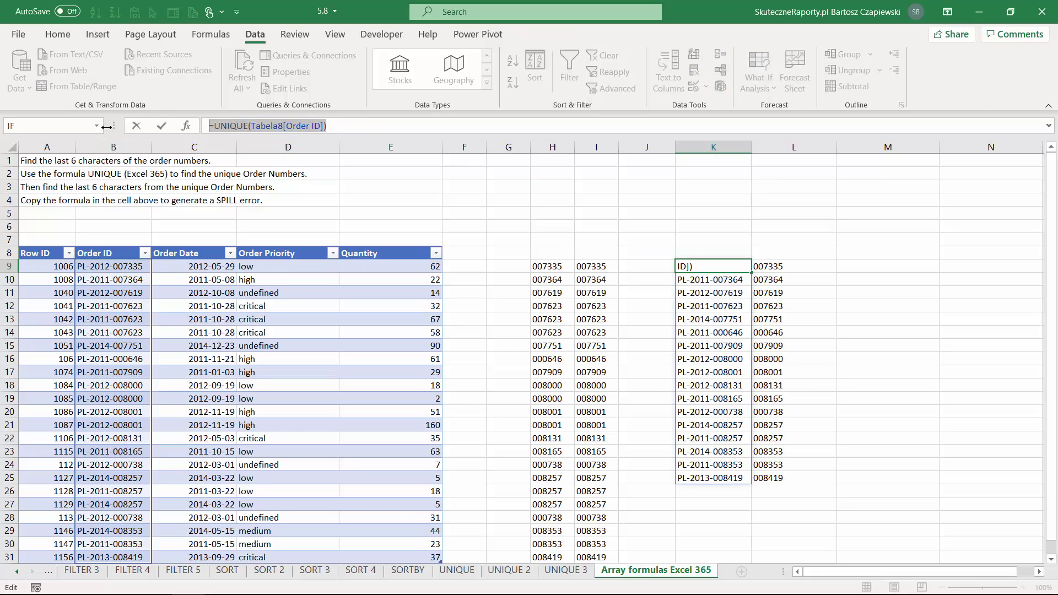
pyautogui.hotkey('ctrl', 'c')
pyautogui.press('Escape')
pyautogui.click(714, 254)
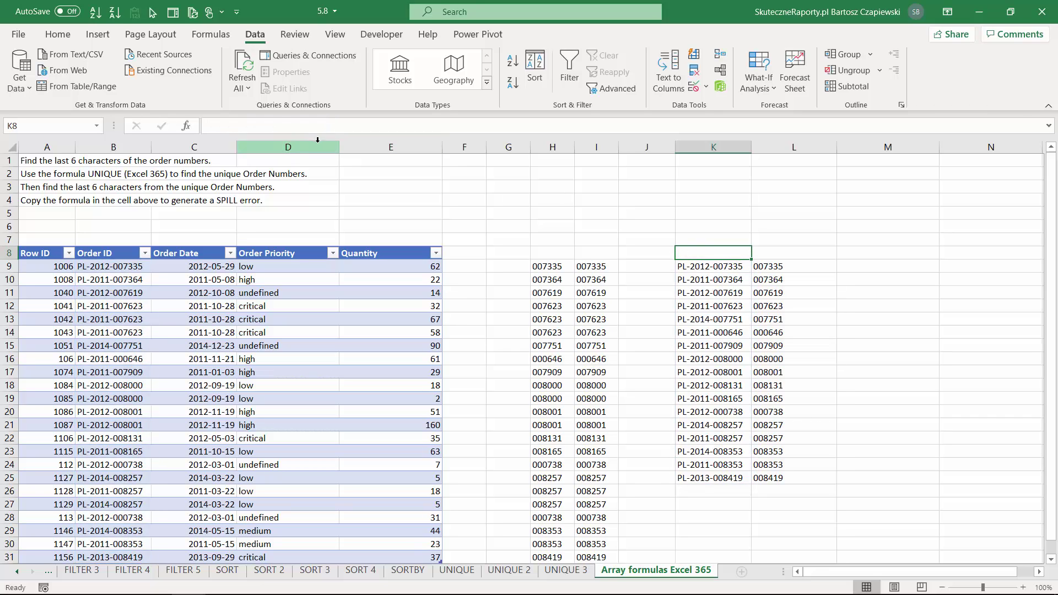
pyautogui.click(266, 122)
pyautogui.hotkey('ctrl', 'v')
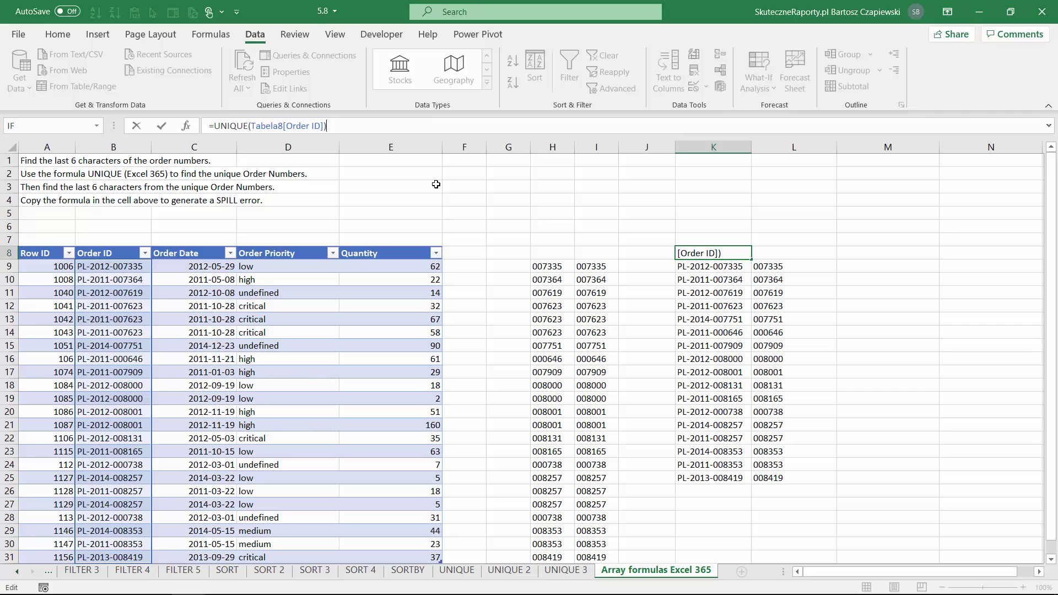
pyautogui.press('Return')
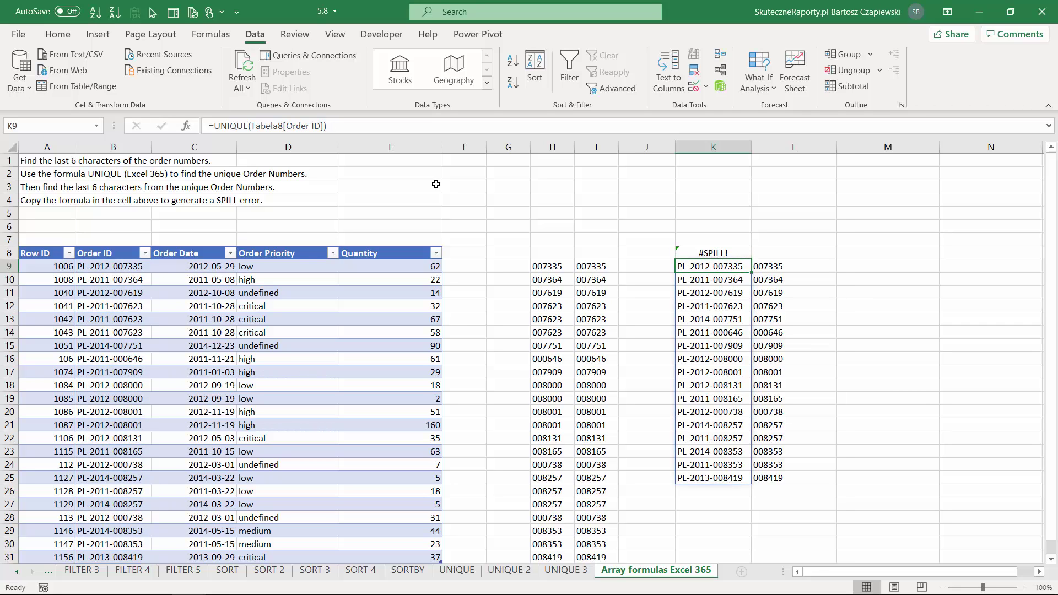
pyautogui.press('Up')
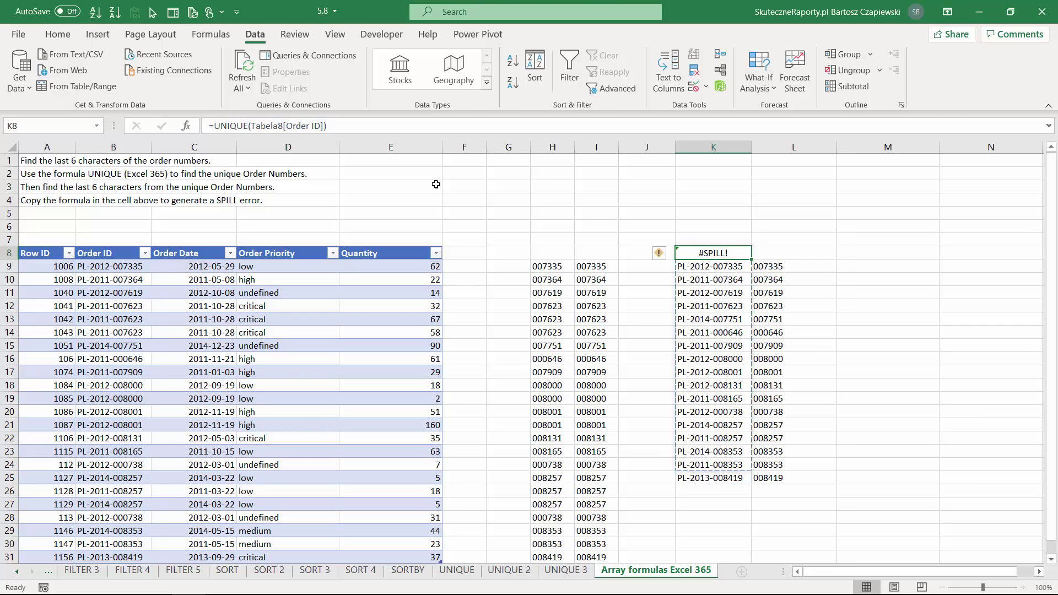